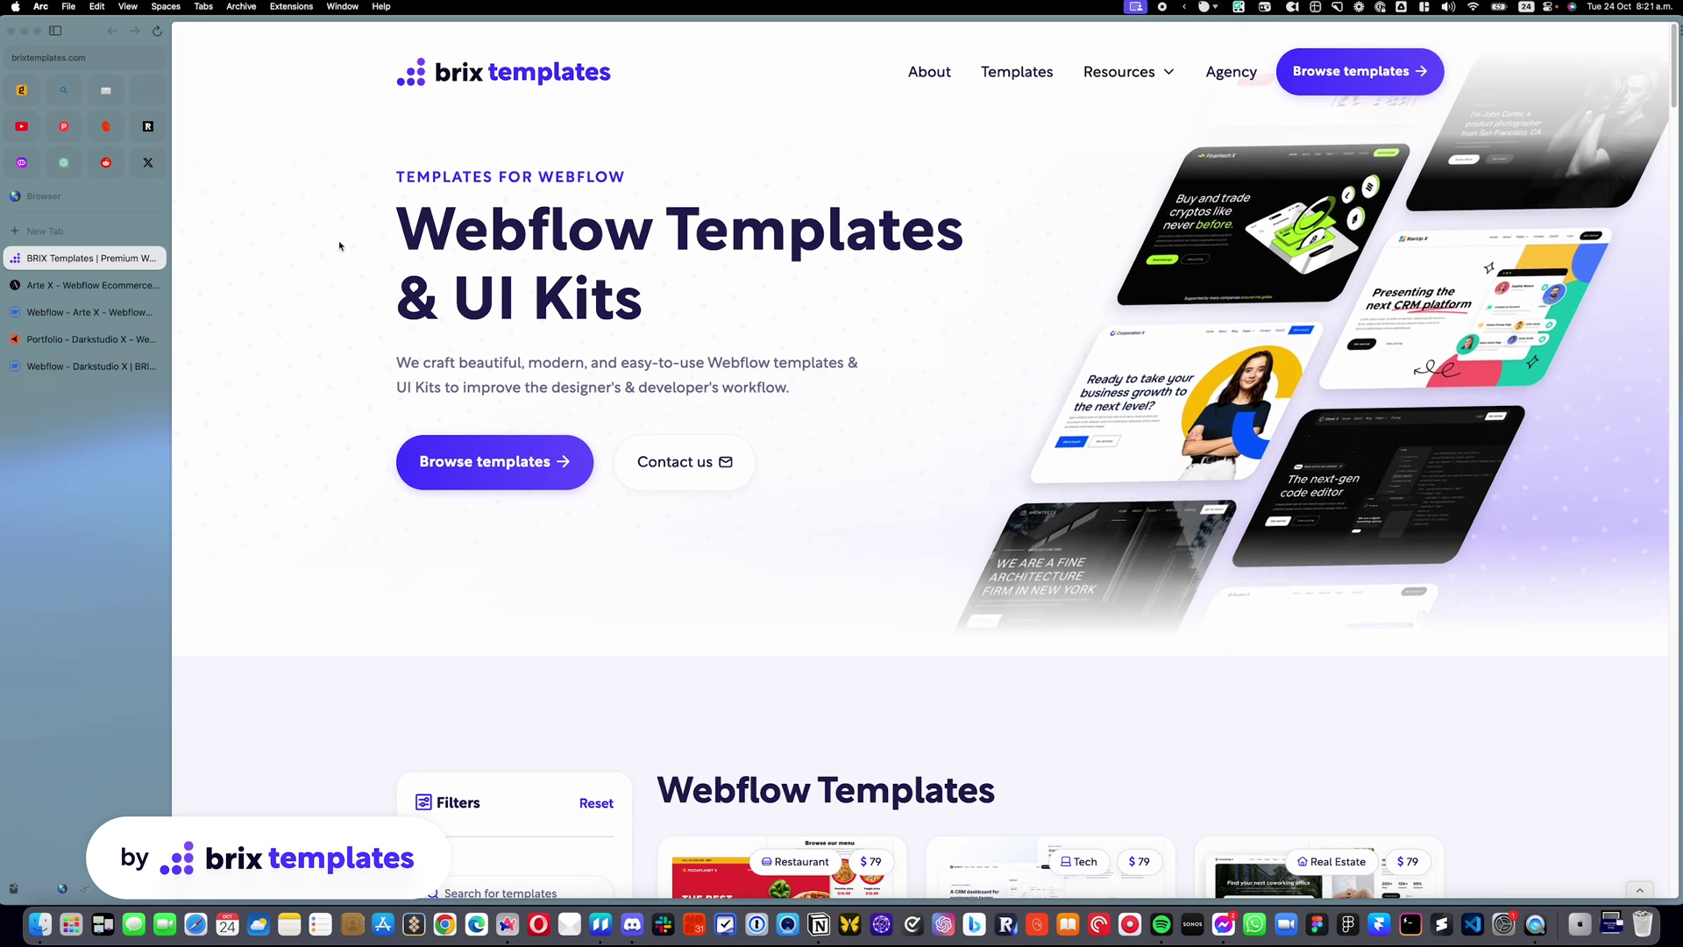
Switch Arc to the live Arte X Webflow Ecommerce template site's home page.
{"action": "left_click", "coordinate": [84, 285]}
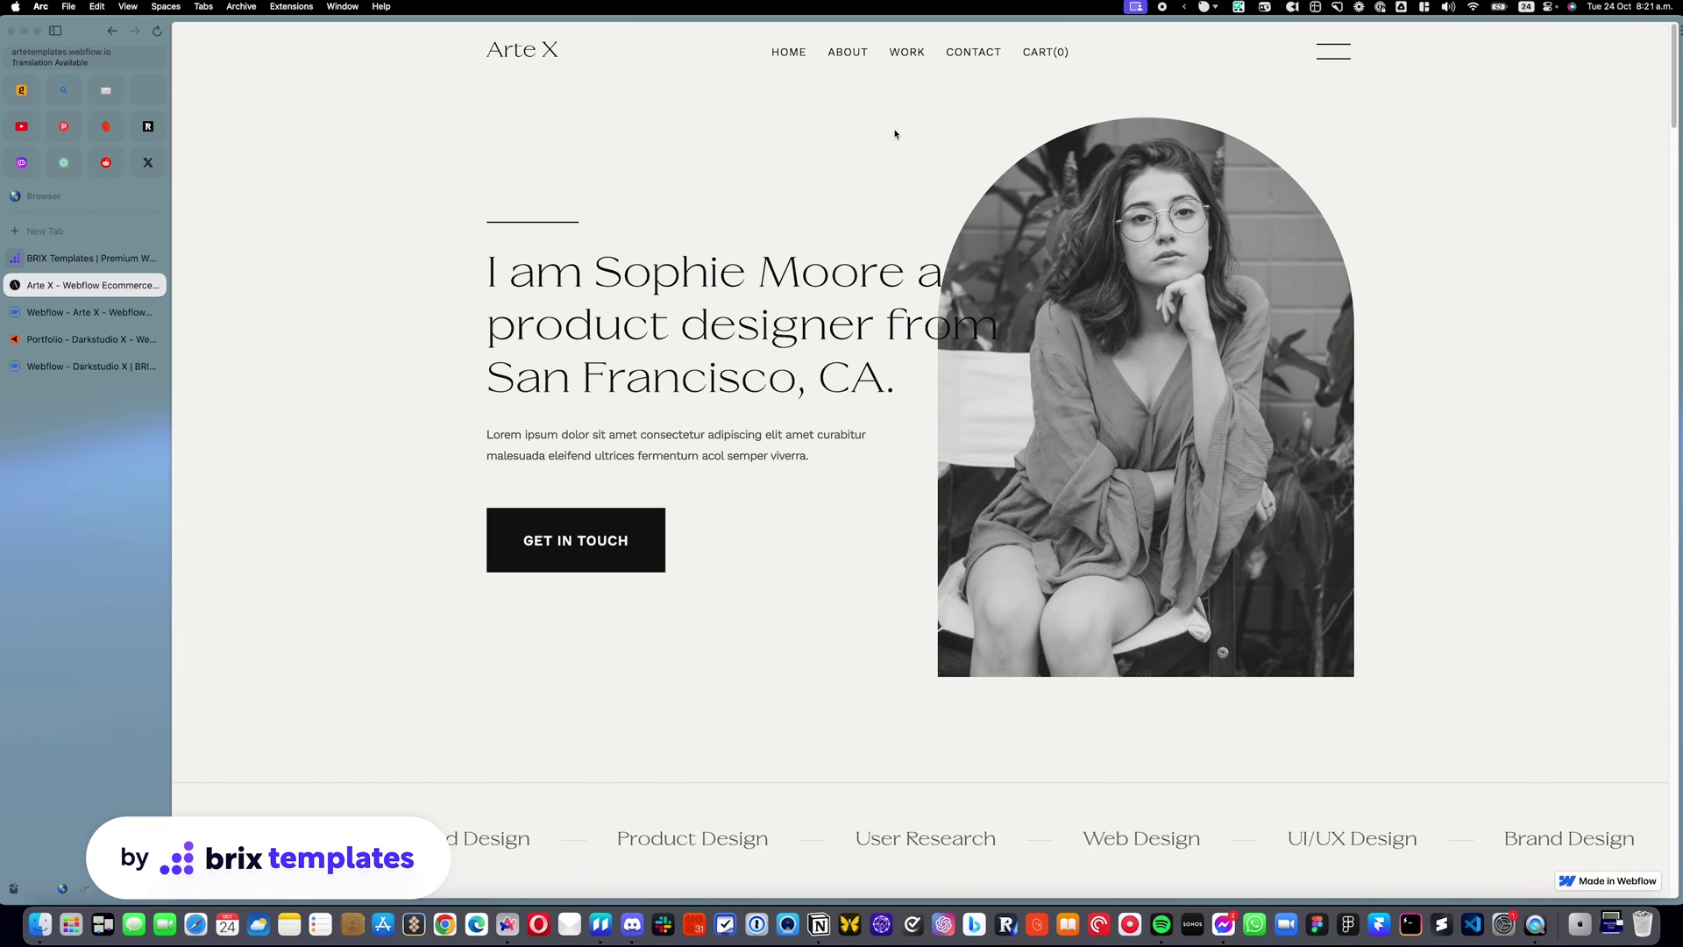
Go to the WORK portfolio page and browse its project cards, from Architecture X to Book X.
{"action": "left_click", "coordinate": [905, 55]}
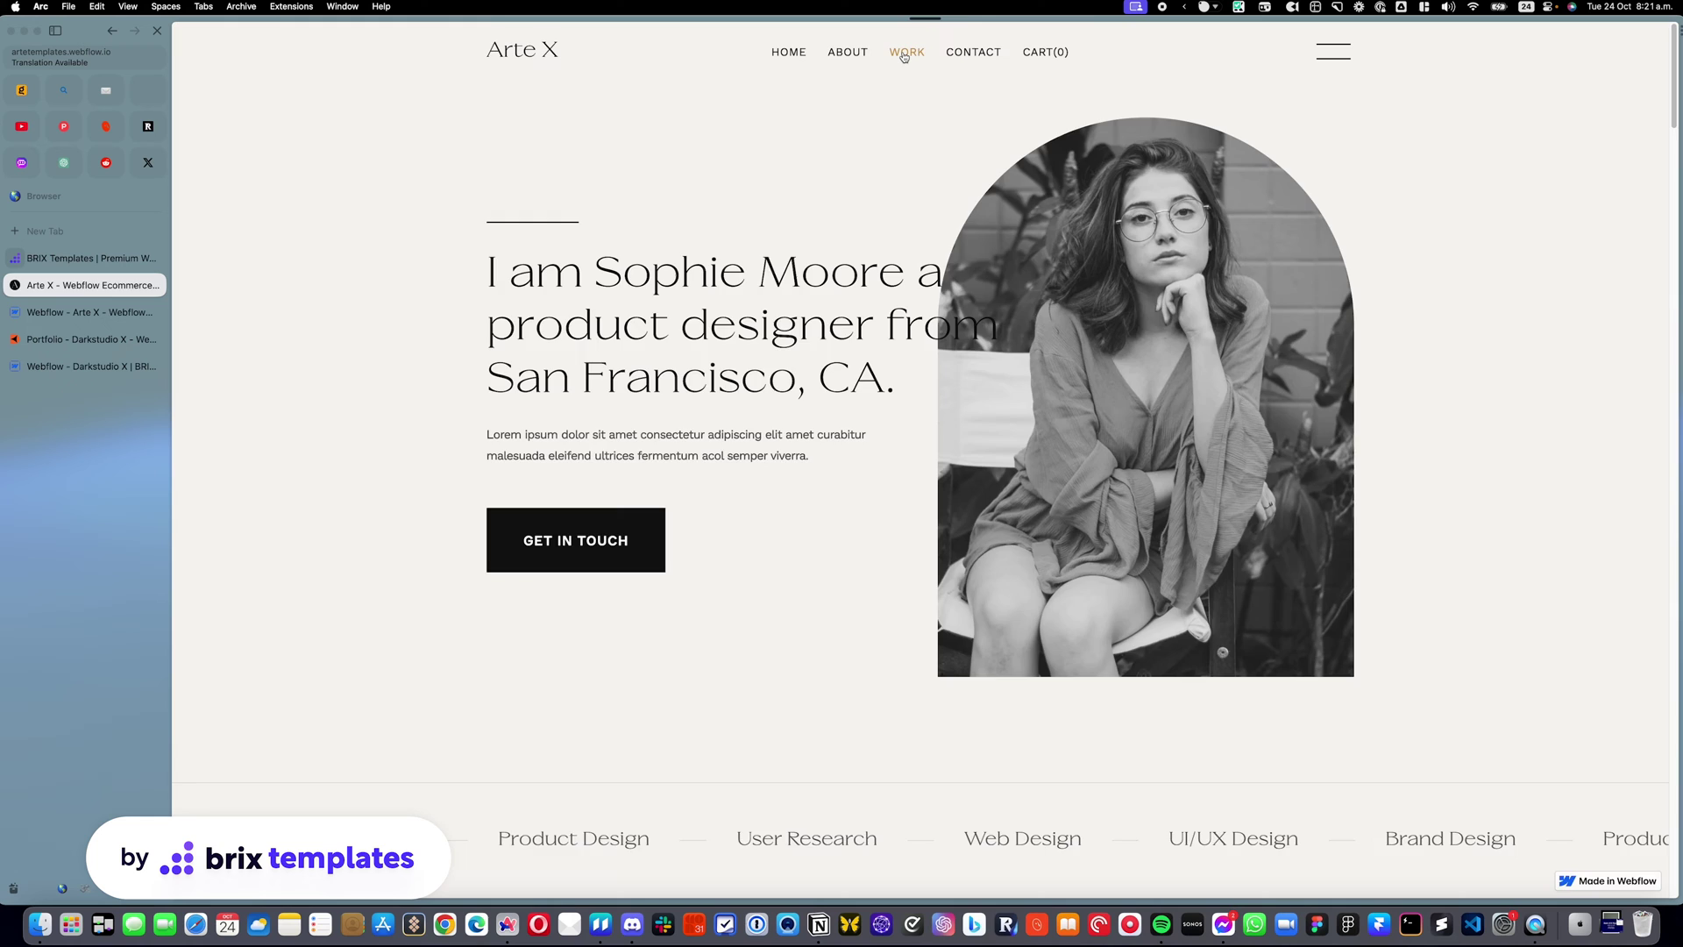
{"action": "scroll", "coordinate": [771, 399], "scroll_direction": "down", "scroll_amount": 3}
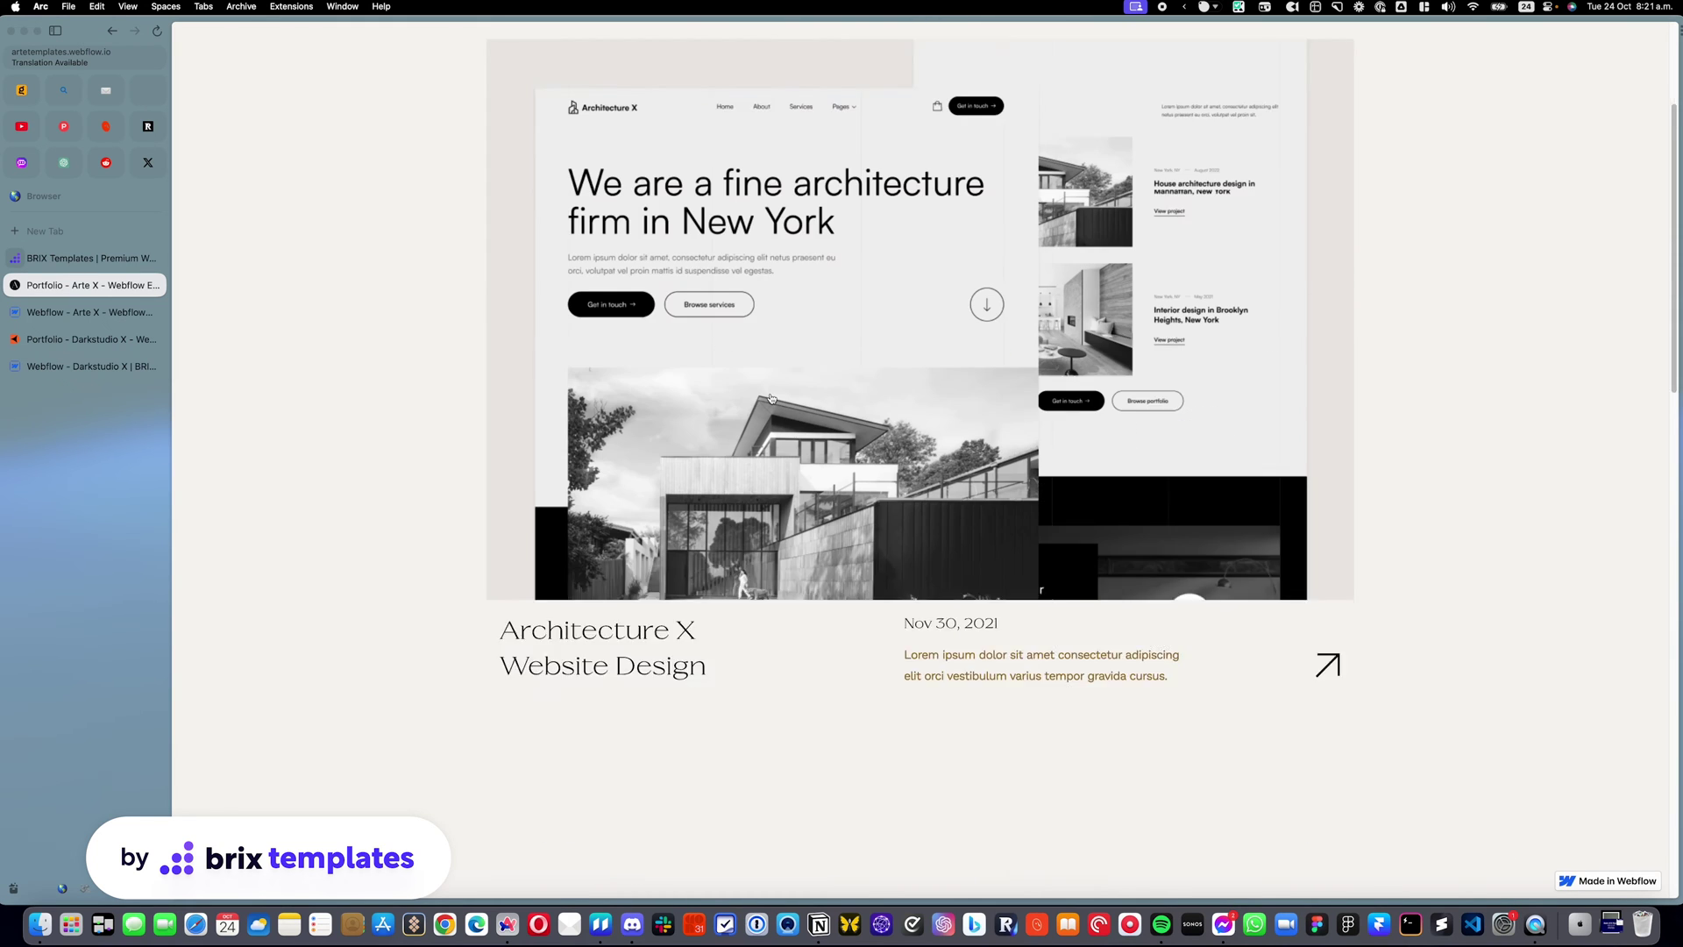
{"action": "scroll", "coordinate": [771, 399], "scroll_direction": "down", "scroll_amount": 4}
{"action": "scroll", "coordinate": [701, 403], "scroll_direction": "down", "scroll_amount": 4}
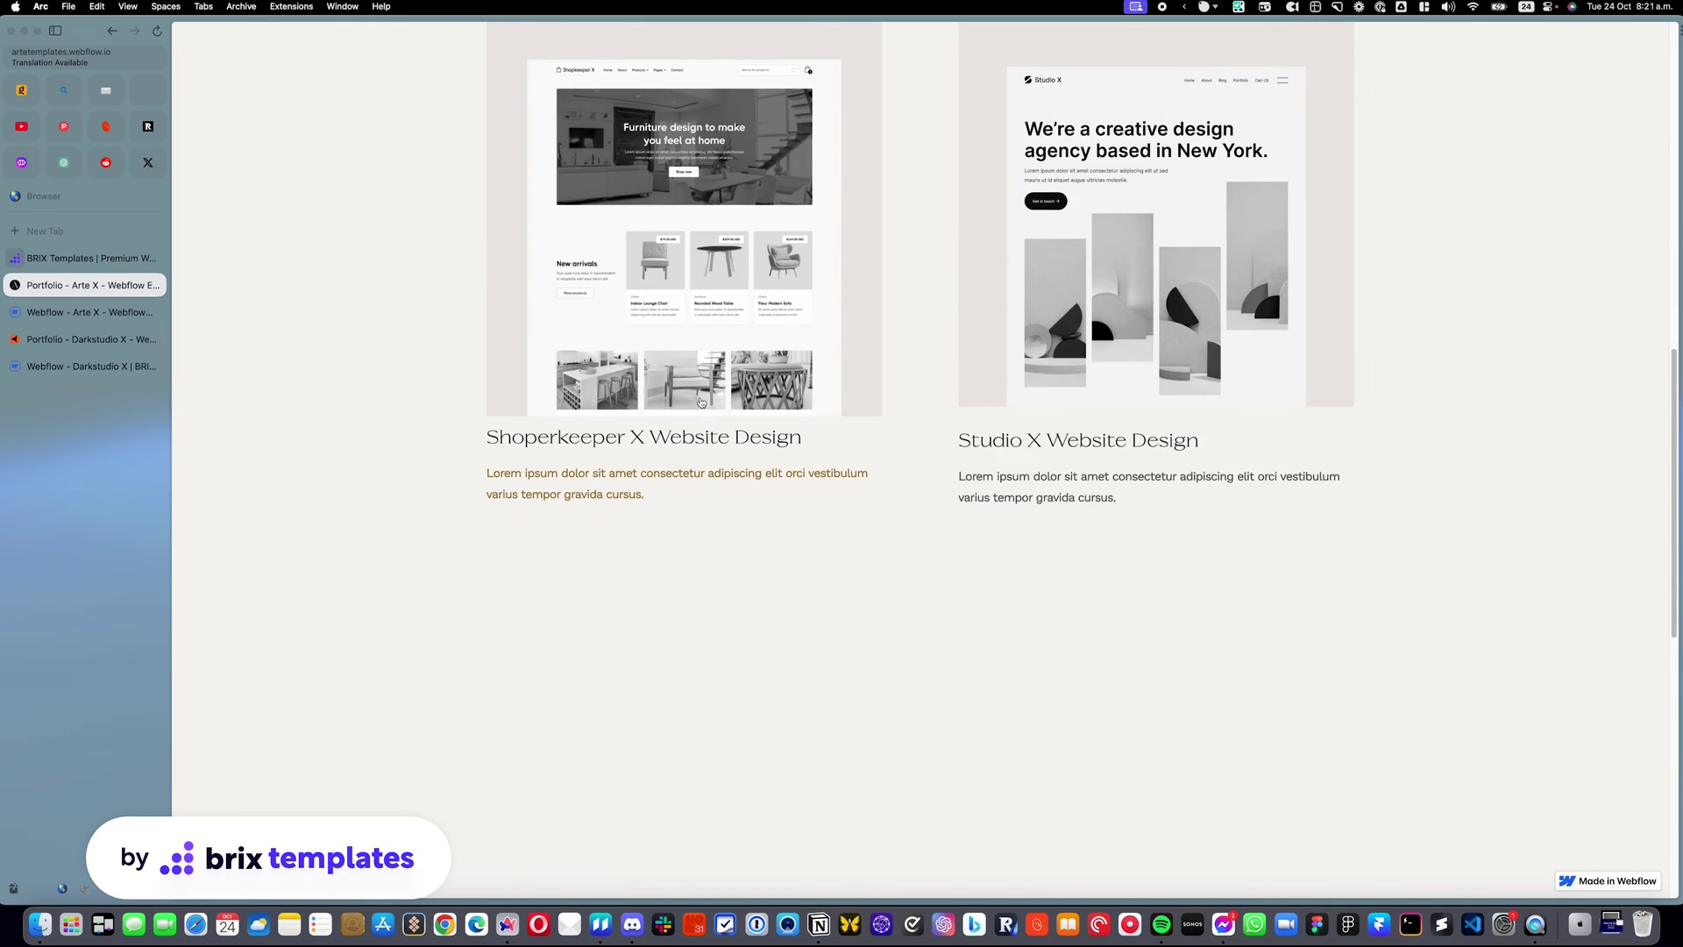
{"action": "scroll", "coordinate": [701, 402], "scroll_direction": "down", "scroll_amount": 8}
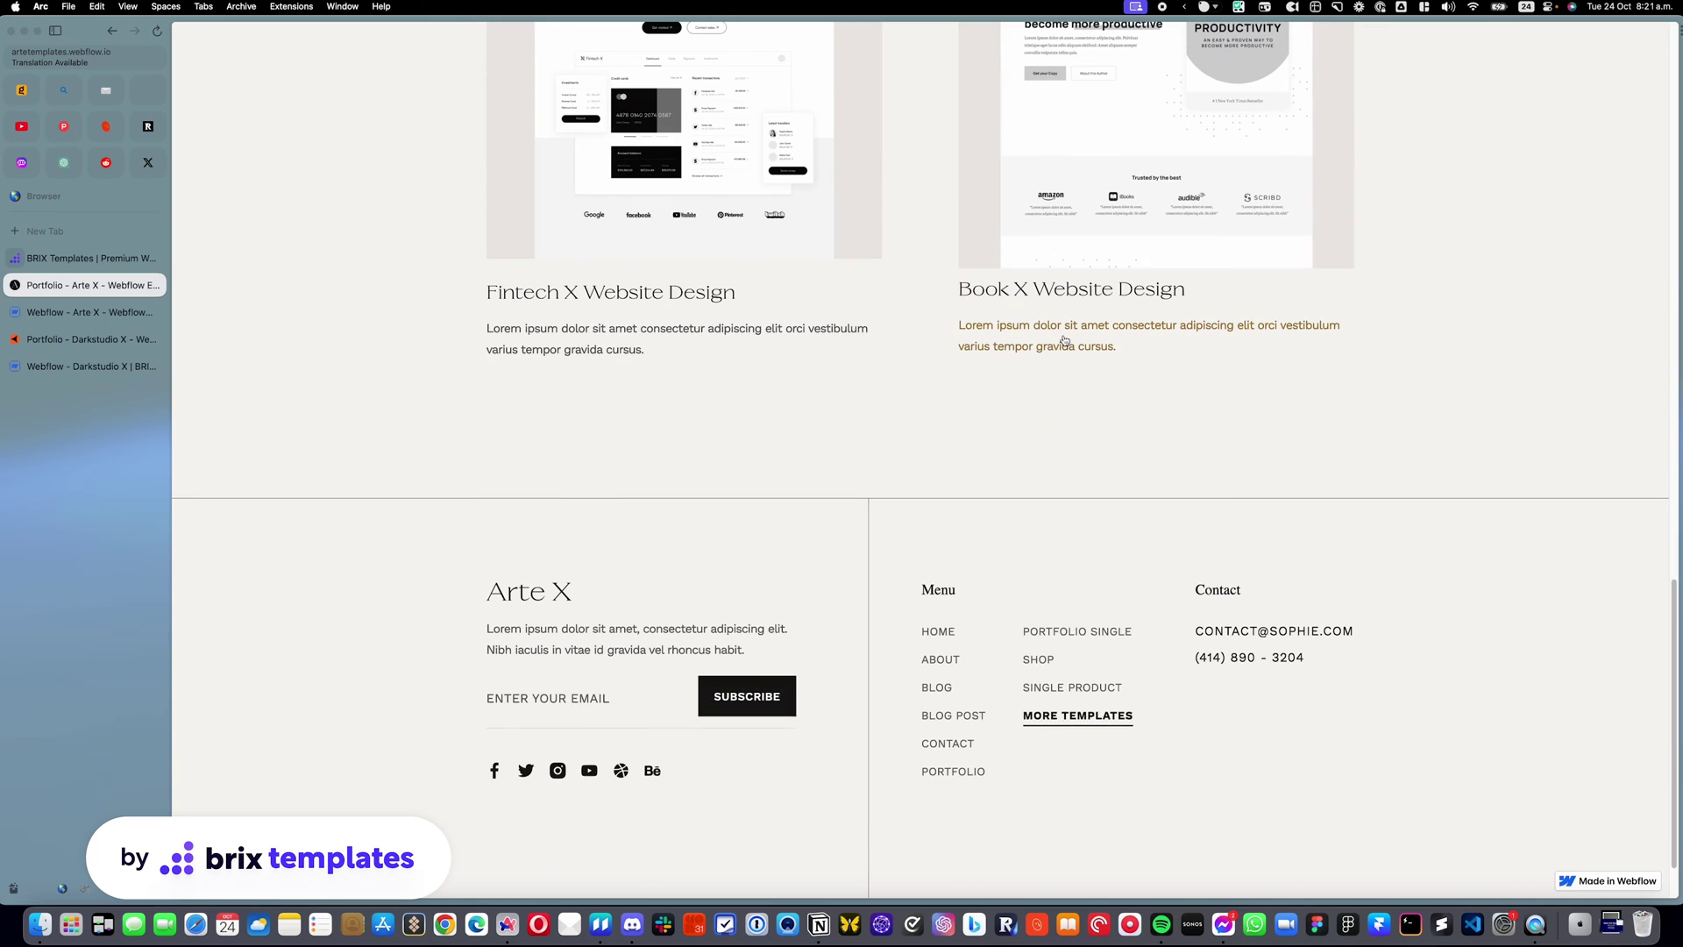
{"action": "scroll", "coordinate": [1065, 340], "scroll_direction": "up", "scroll_amount": 10}
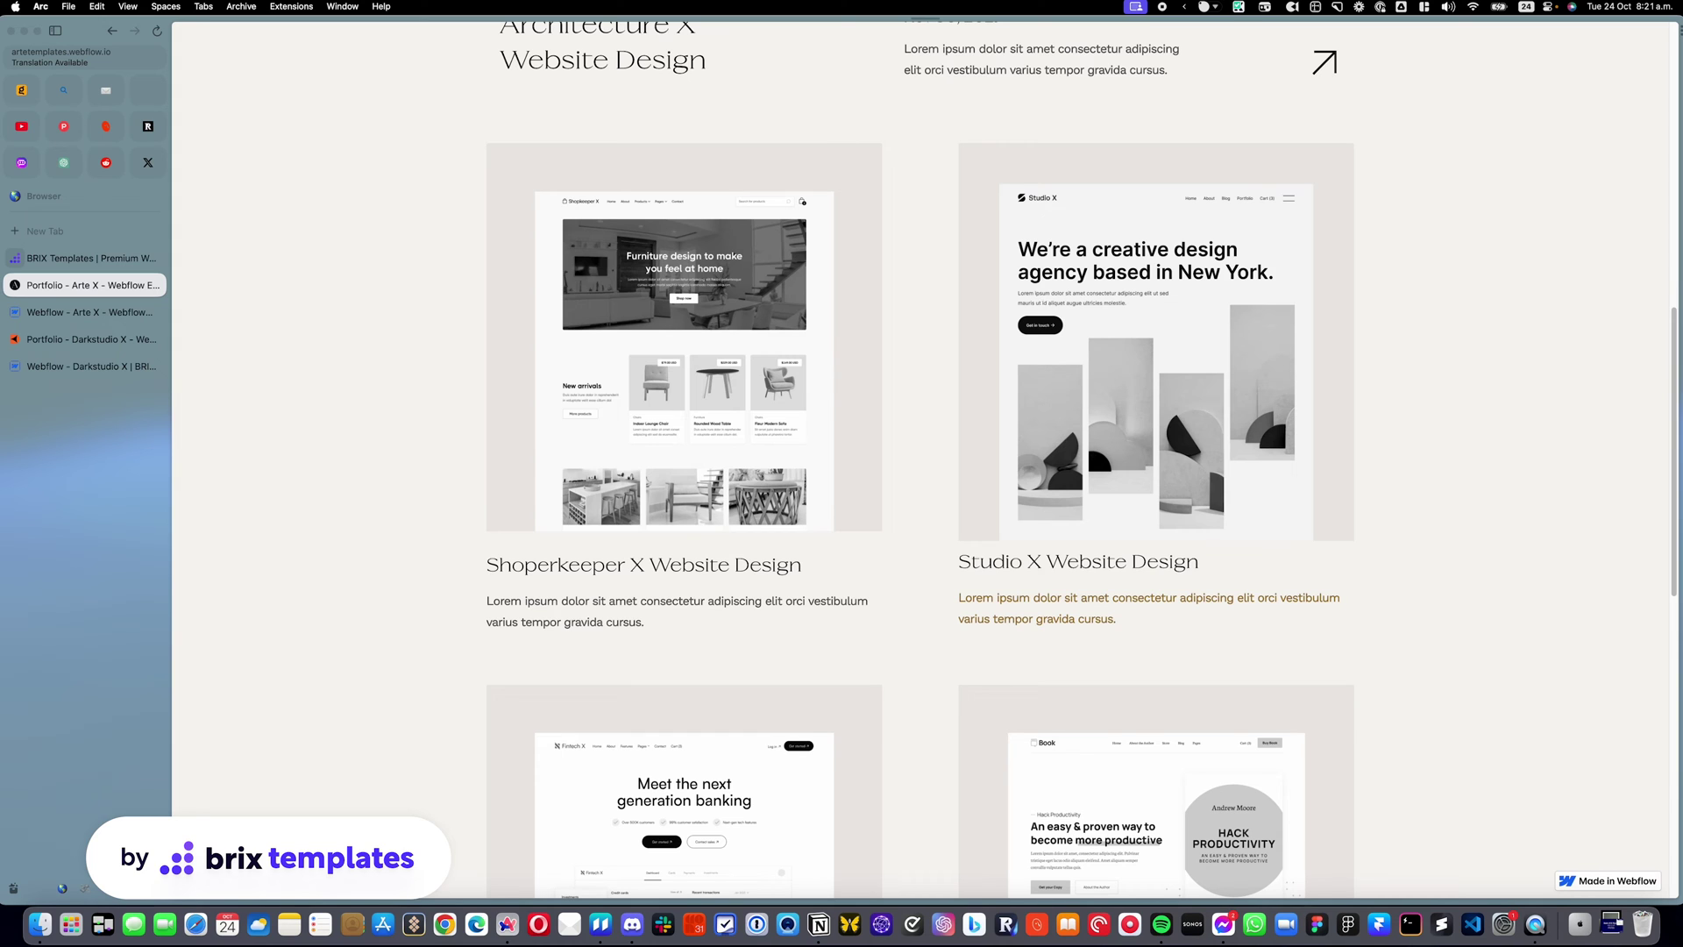
Open the Studio X Website Design project and scroll through its About and execution sections.
{"action": "left_click", "coordinate": [1044, 304]}
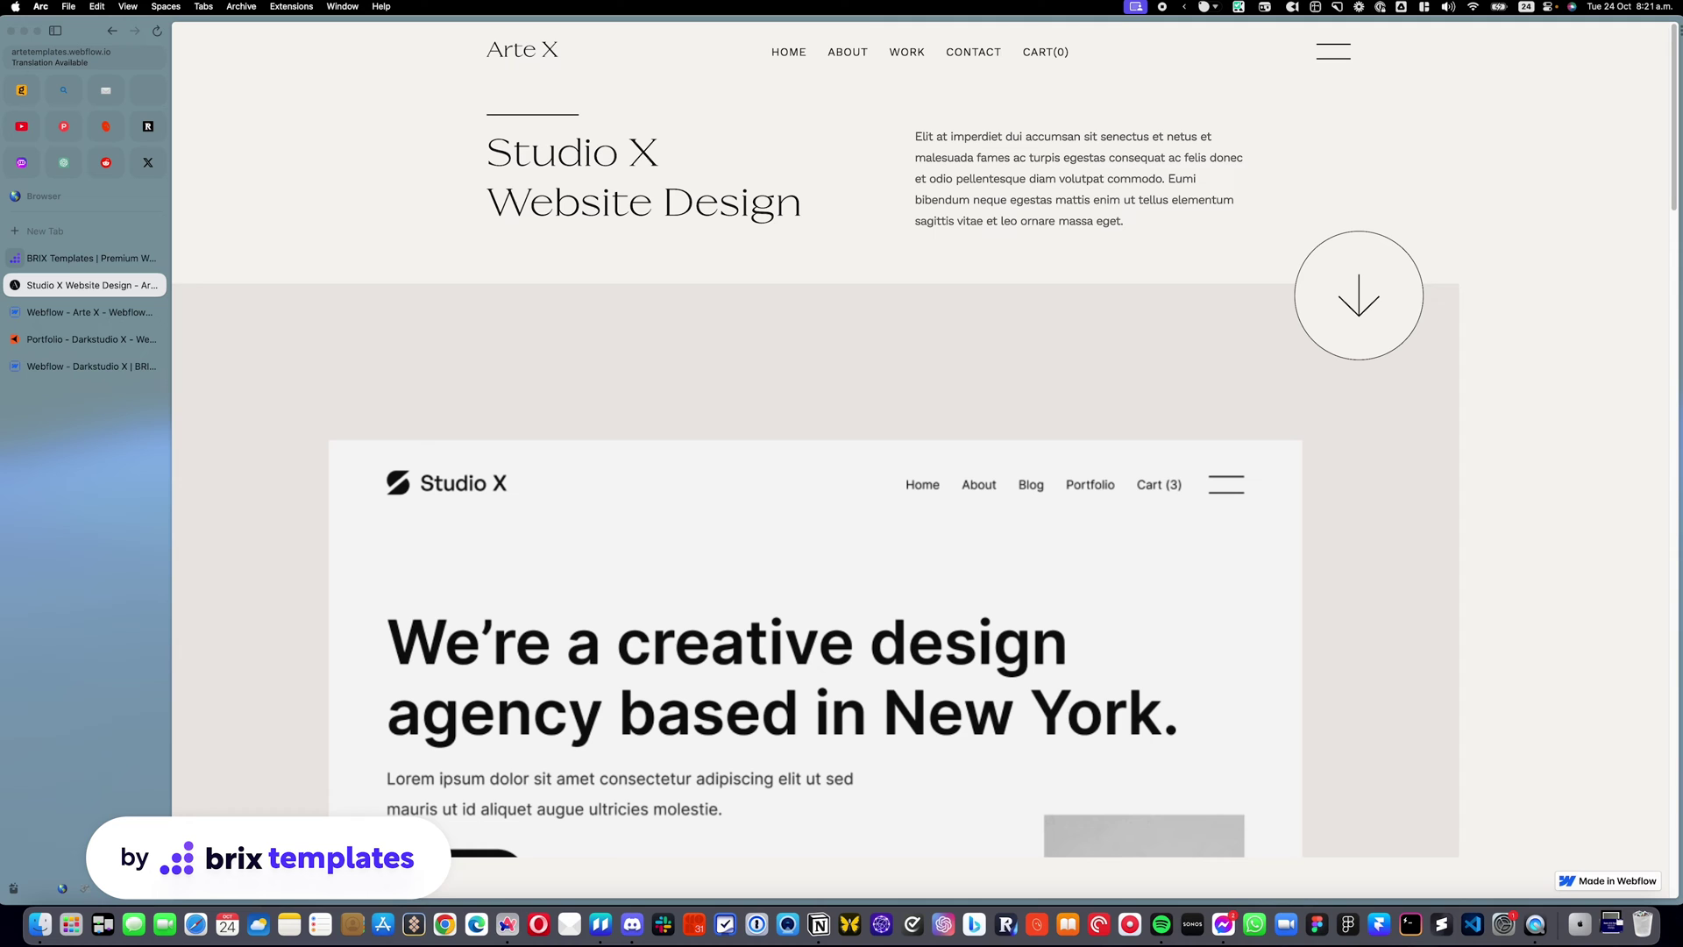
{"action": "left_click_drag", "start_coordinate": [489, 151], "coordinate": [744, 197]}
{"action": "left_click_drag", "start_coordinate": [889, 138], "coordinate": [1146, 199]}
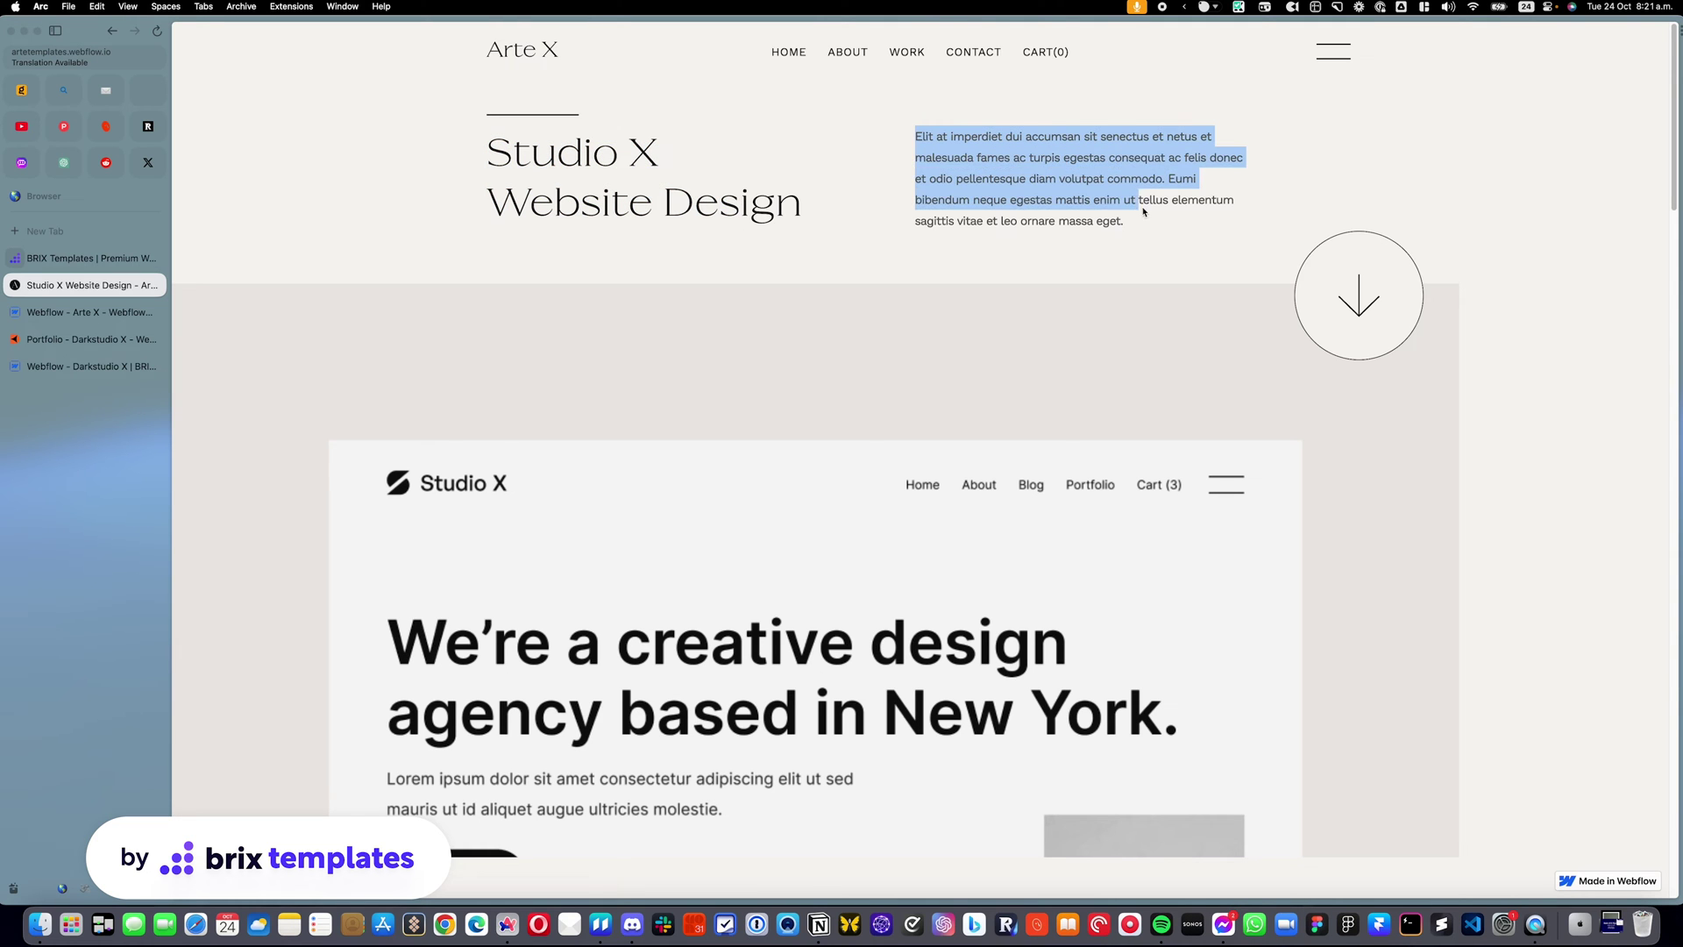
{"action": "left_click", "coordinate": [1146, 199]}
{"action": "scroll", "coordinate": [1022, 207], "scroll_direction": "down", "scroll_amount": 10}
{"action": "scroll", "coordinate": [932, 303], "scroll_direction": "down", "scroll_amount": 8}
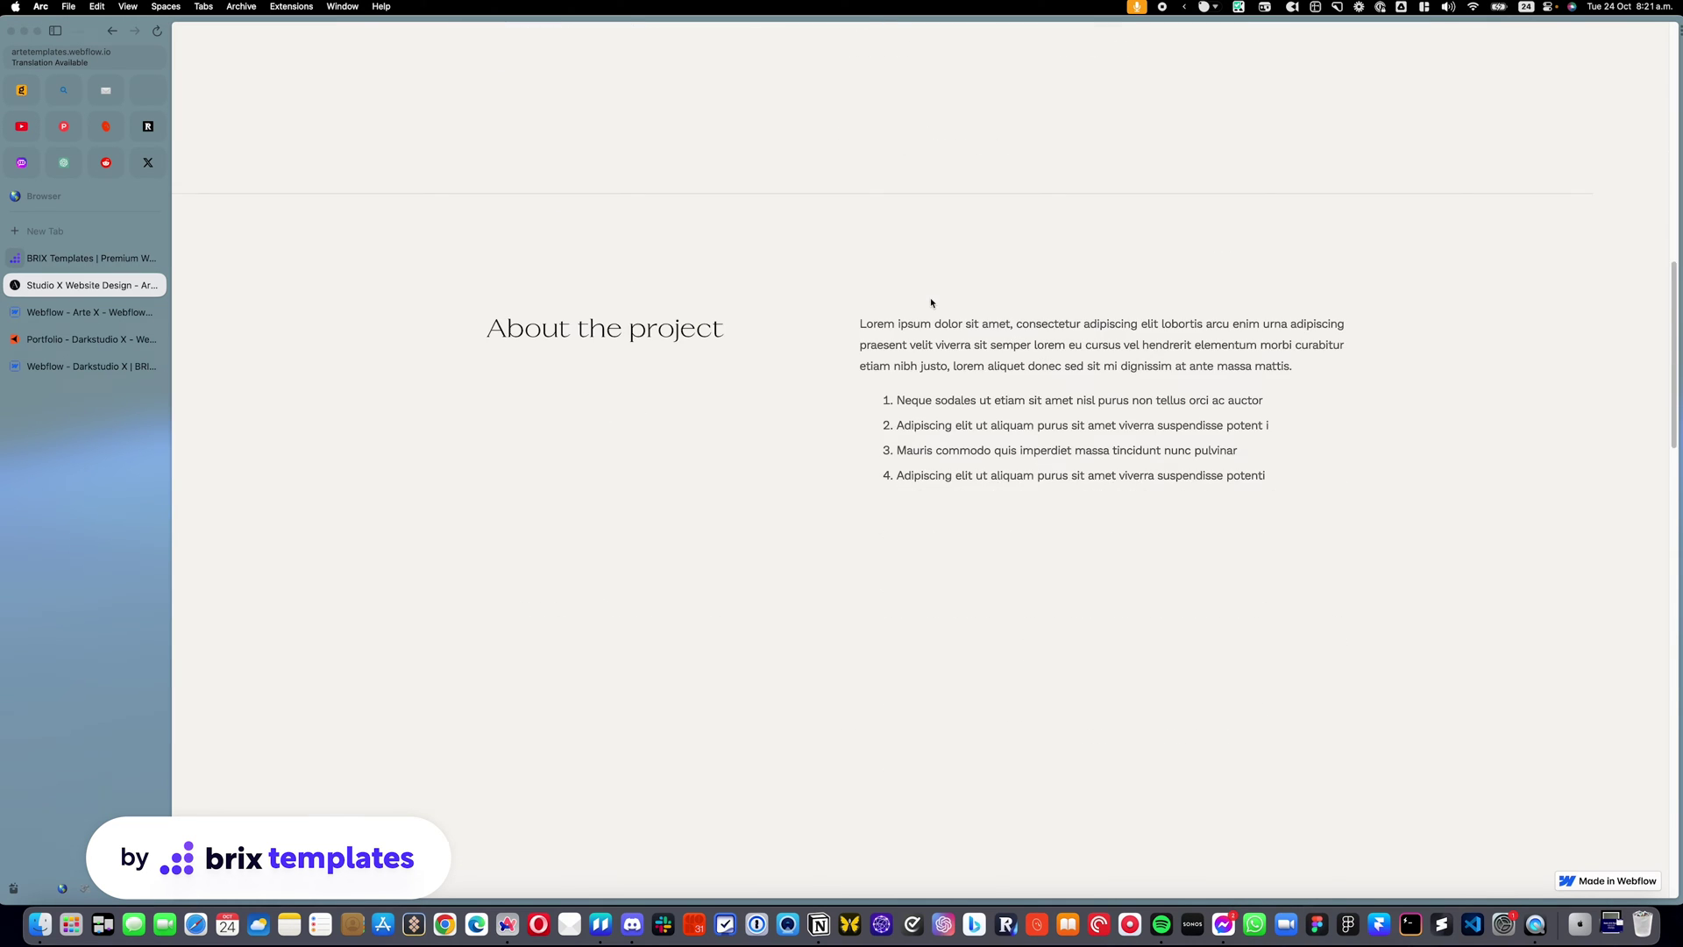
{"action": "scroll", "coordinate": [1180, 338], "scroll_direction": "down", "scroll_amount": 7}
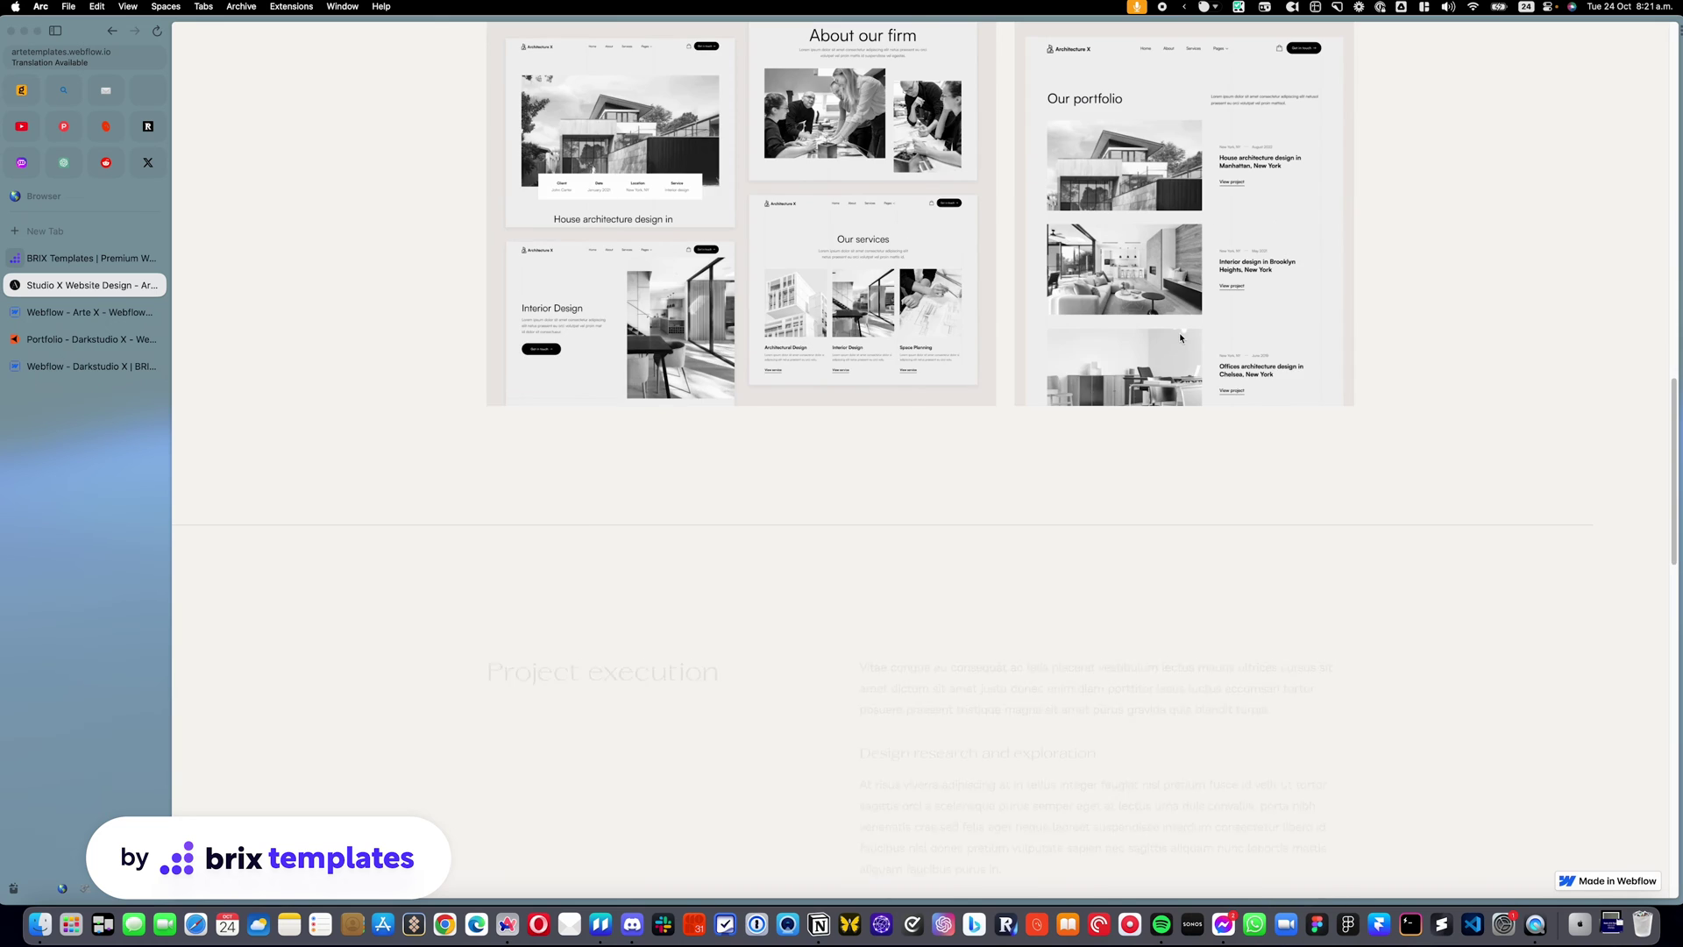
{"action": "scroll", "coordinate": [1180, 339], "scroll_direction": "down", "scroll_amount": 10}
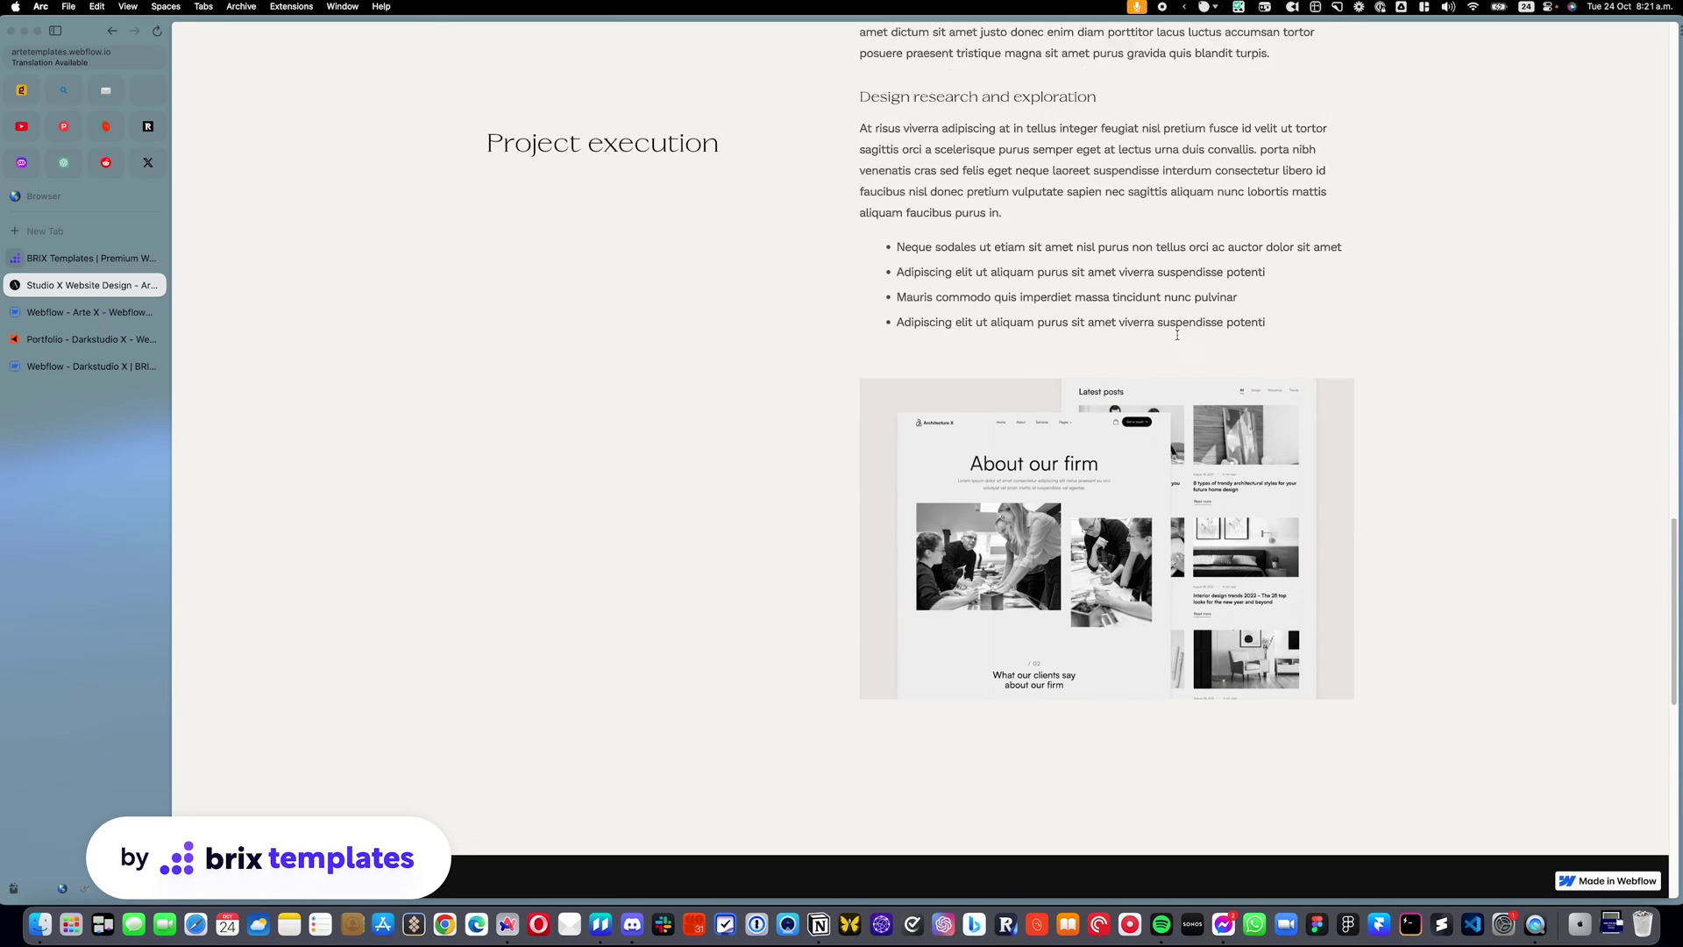
{"action": "scroll", "coordinate": [954, 272], "scroll_direction": "down", "scroll_amount": 5}
{"action": "scroll", "coordinate": [948, 273], "scroll_direction": "up", "scroll_amount": 20}
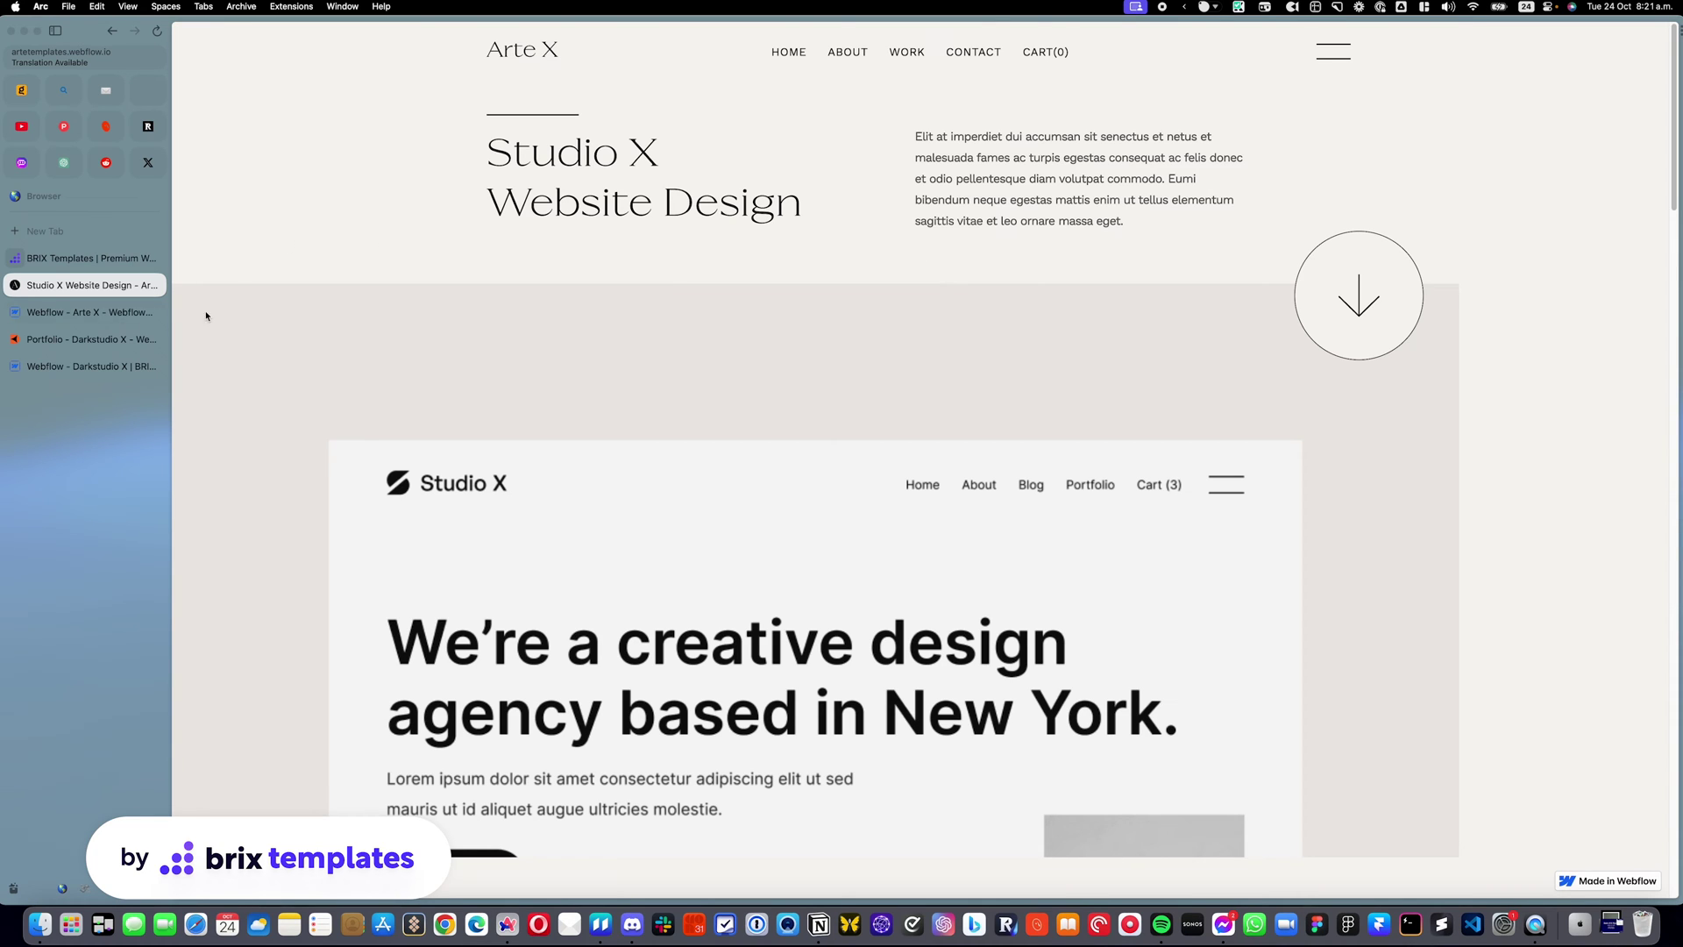
In the Arte X Webflow project, bring up the Portfolio Template page and exit preview.
{"action": "left_click", "coordinate": [65, 314]}
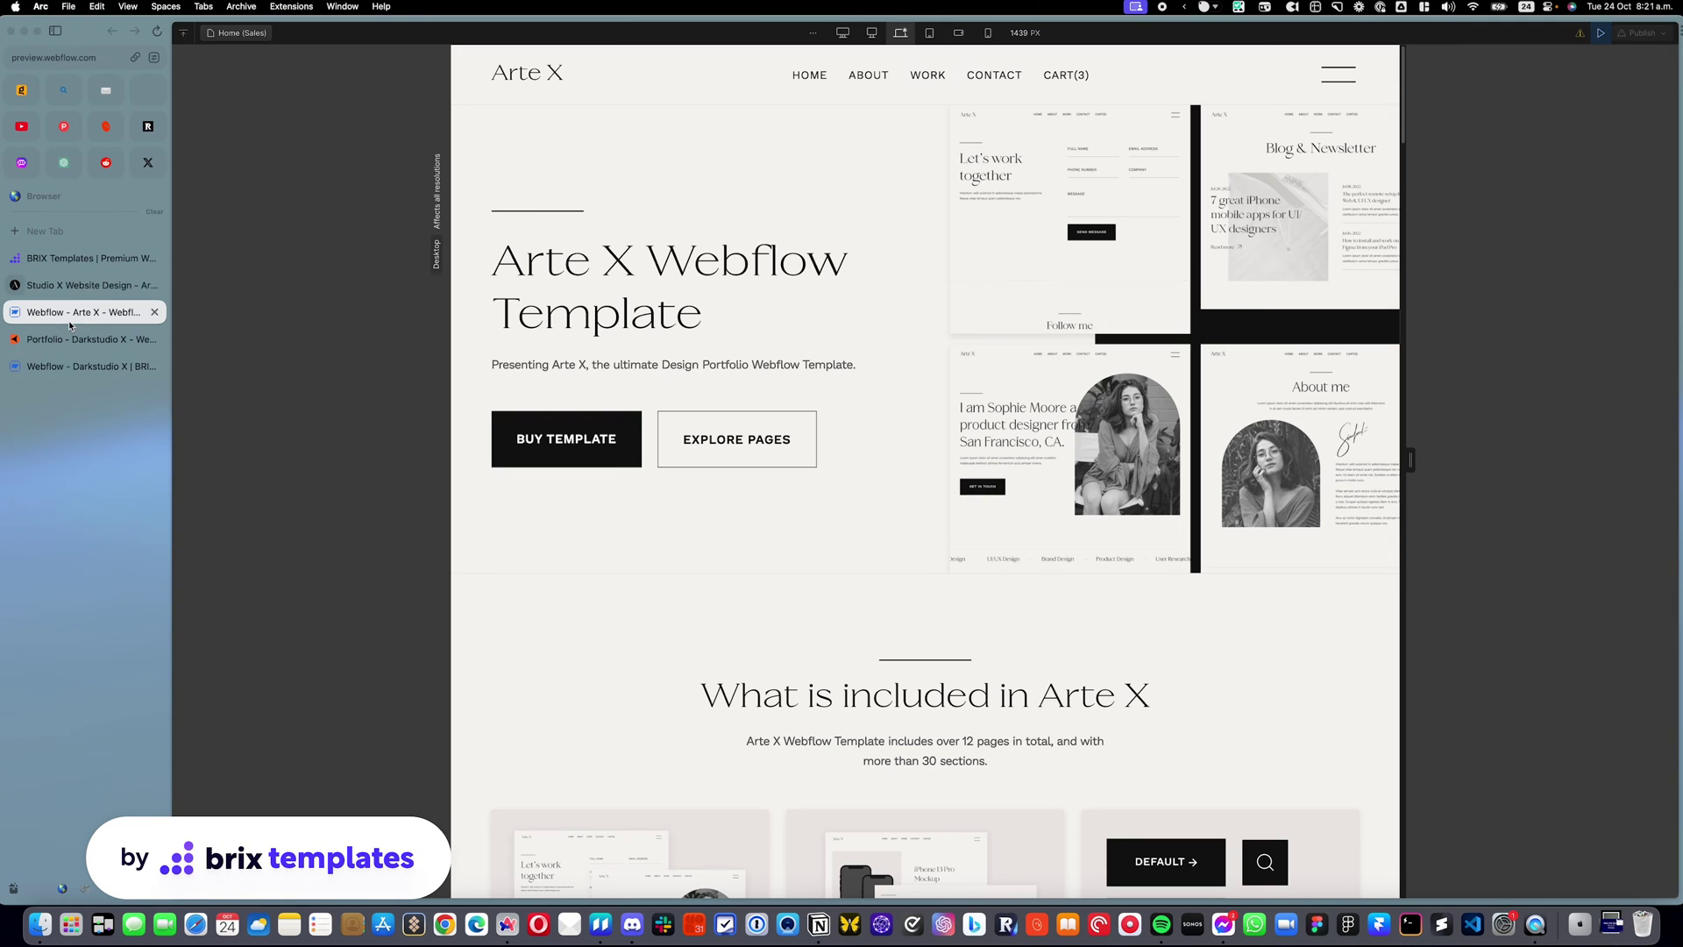
{"action": "left_click", "coordinate": [237, 35]}
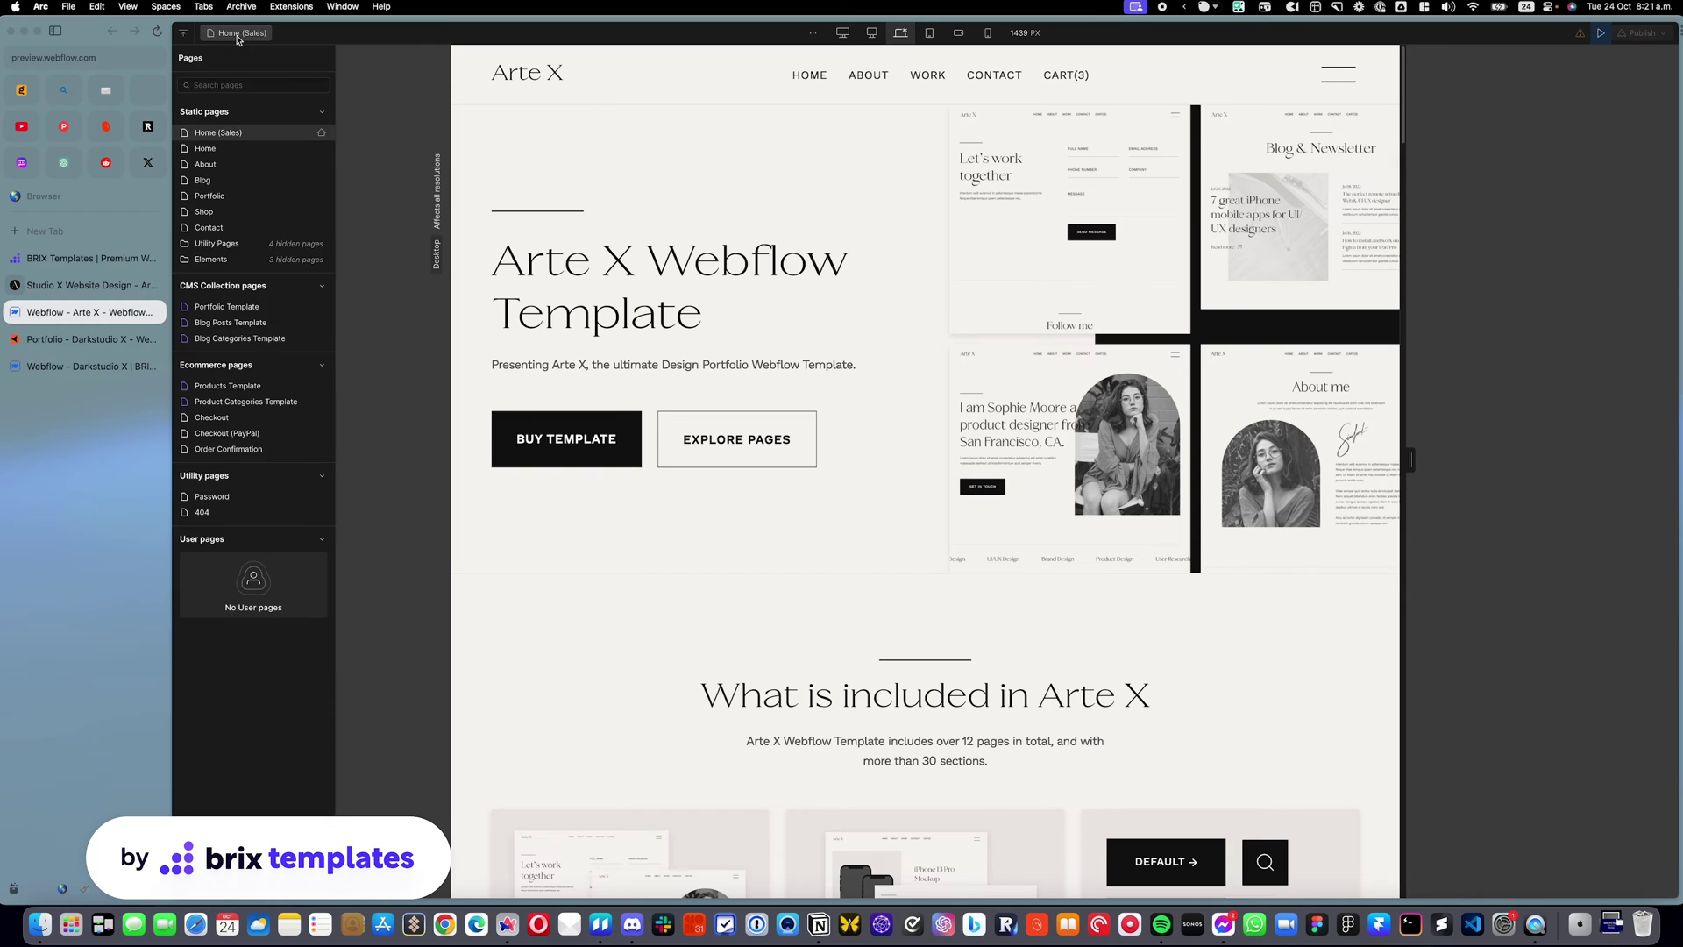
{"action": "left_click", "coordinate": [214, 313]}
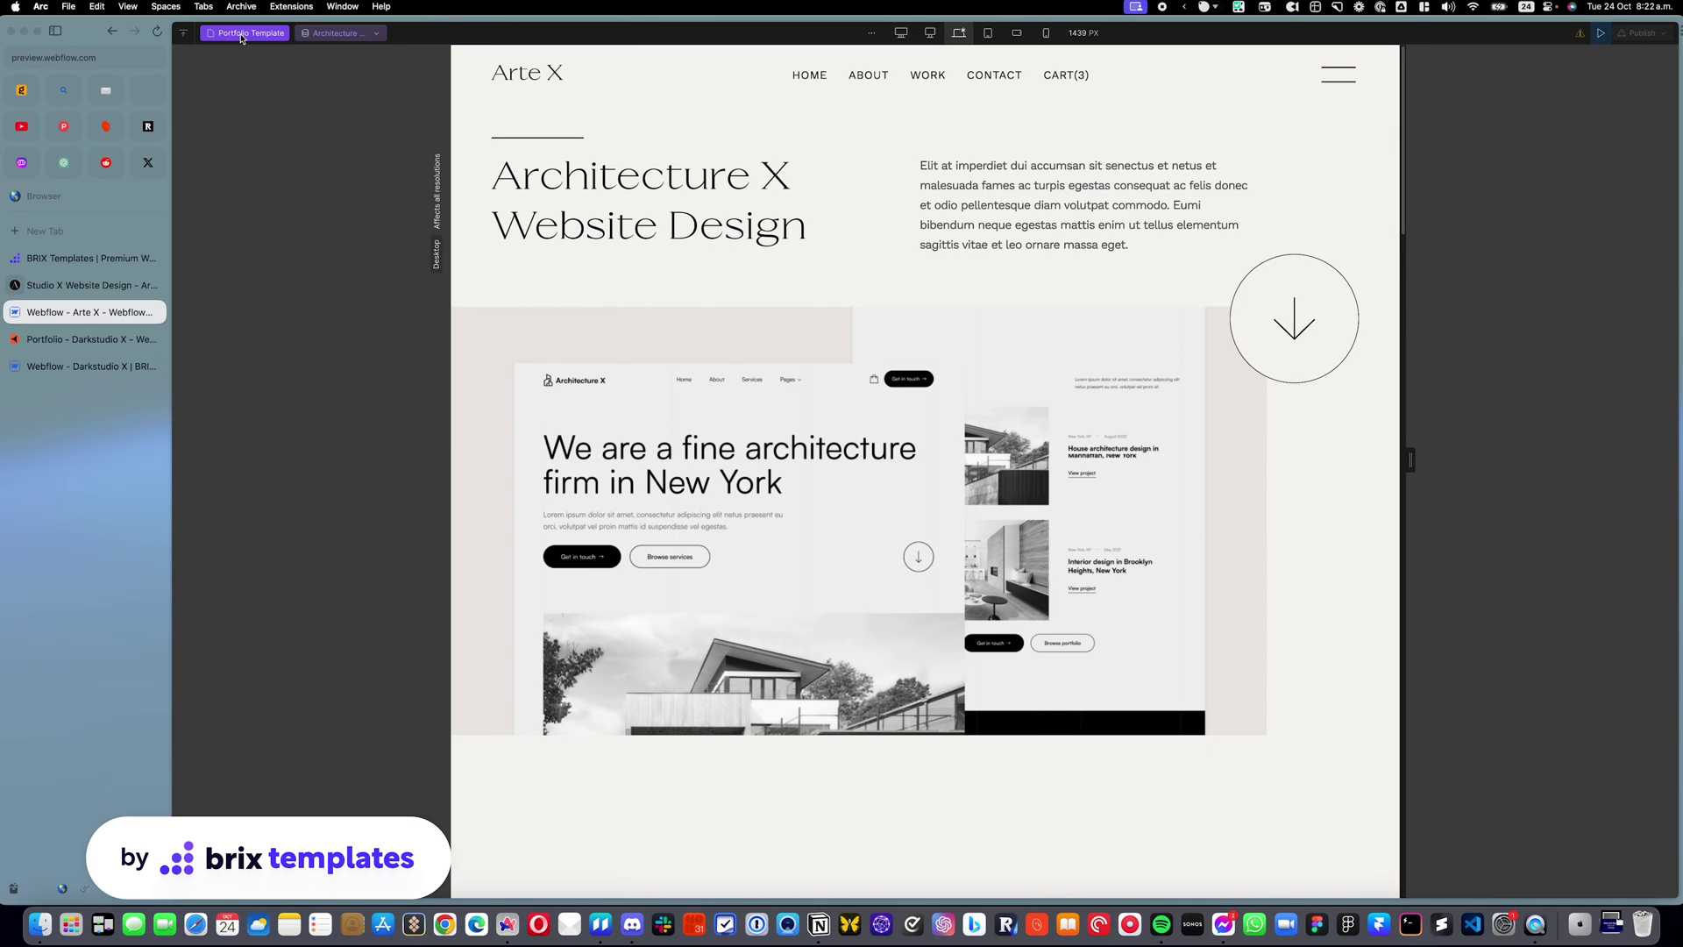
{"action": "left_click", "coordinate": [1601, 33]}
Inspect the summary paragraph's Portfolio CMS text binding, testing an edit and cancelling it.
{"action": "left_click", "coordinate": [962, 169]}
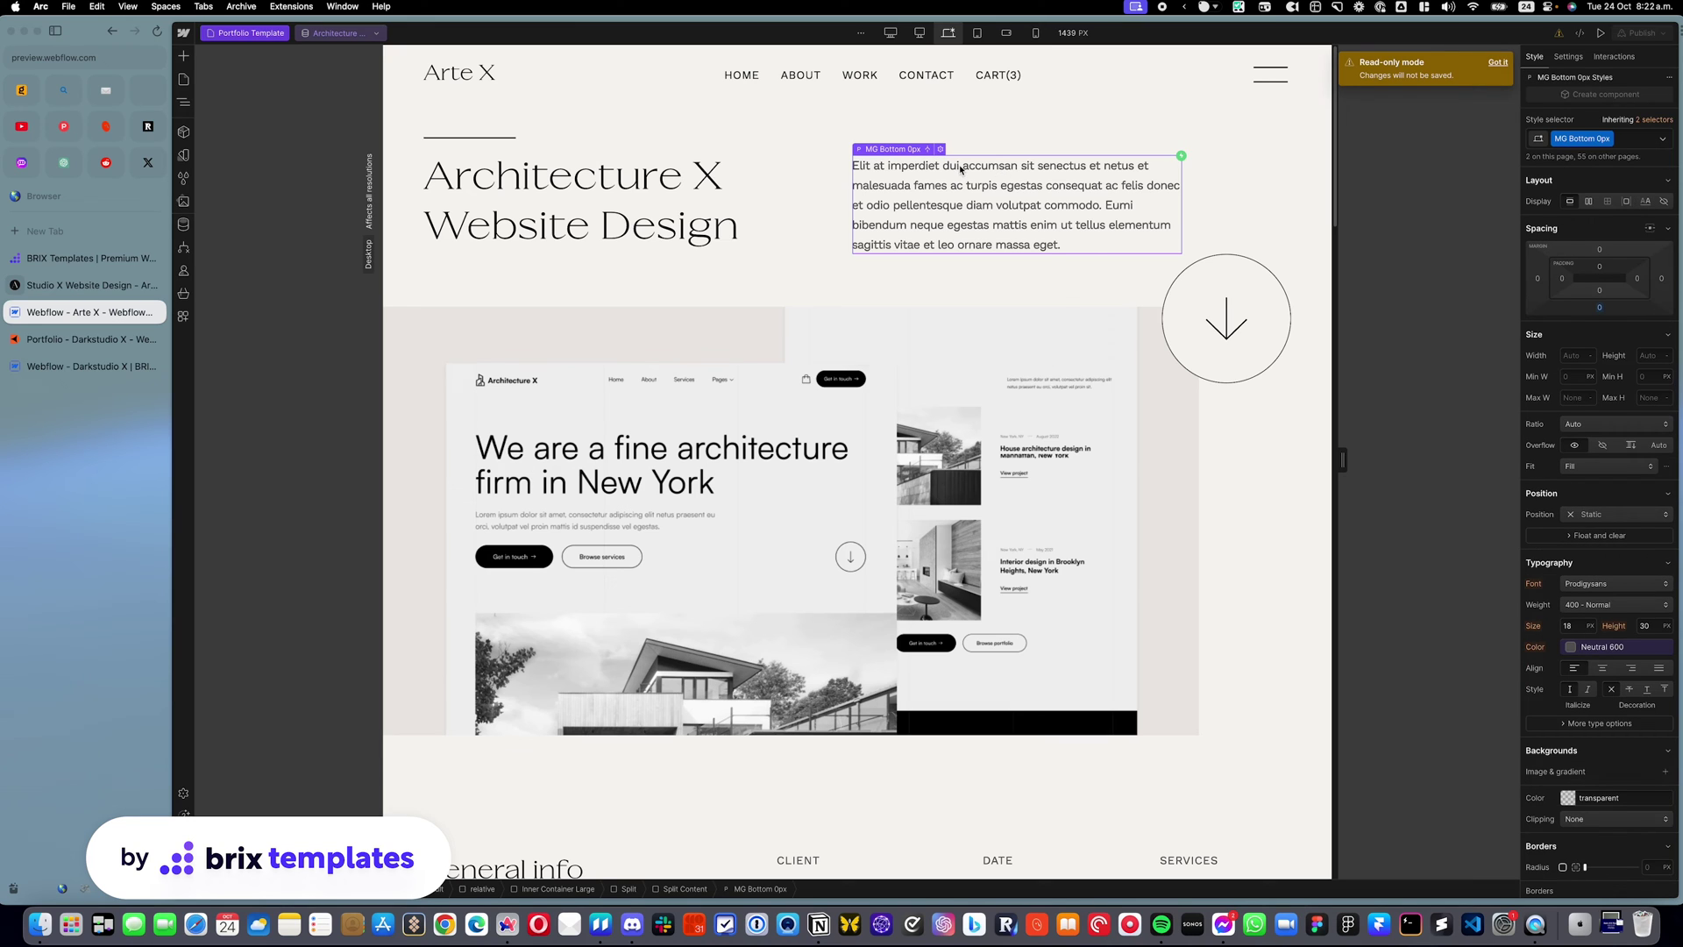
{"action": "double_click", "coordinate": [962, 169]}
{"action": "left_click", "coordinate": [866, 302]}
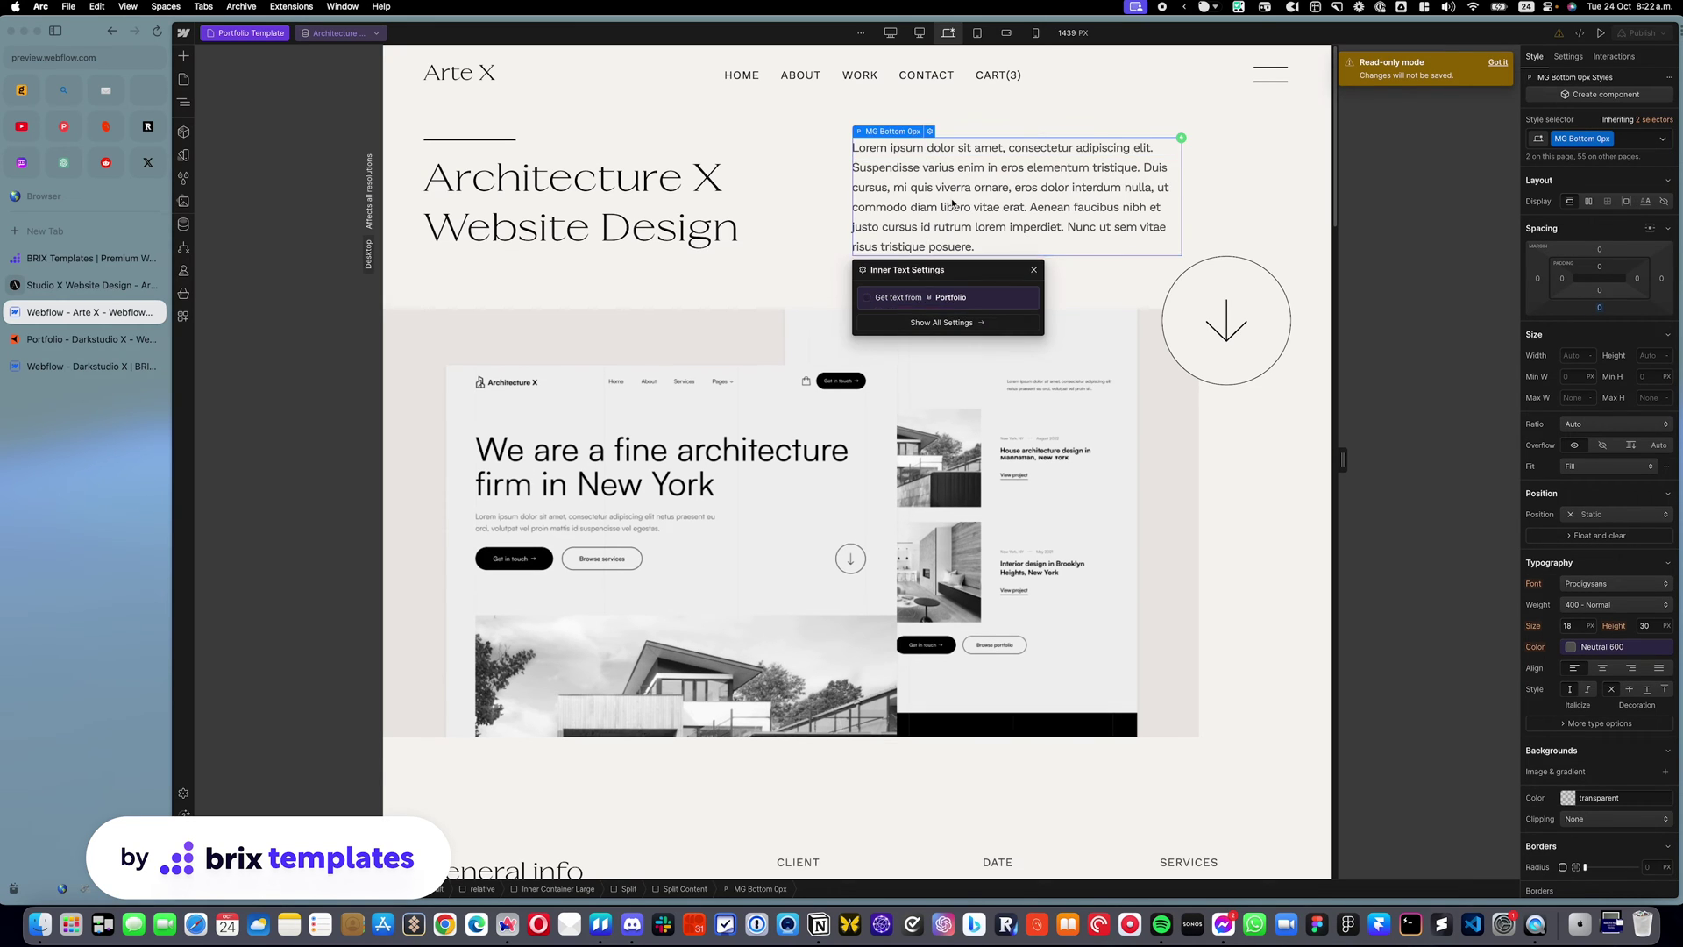
{"action": "triple_click", "coordinate": [953, 205]}
{"action": "type", "text": "sdfsdfsdfsdfsdf"}
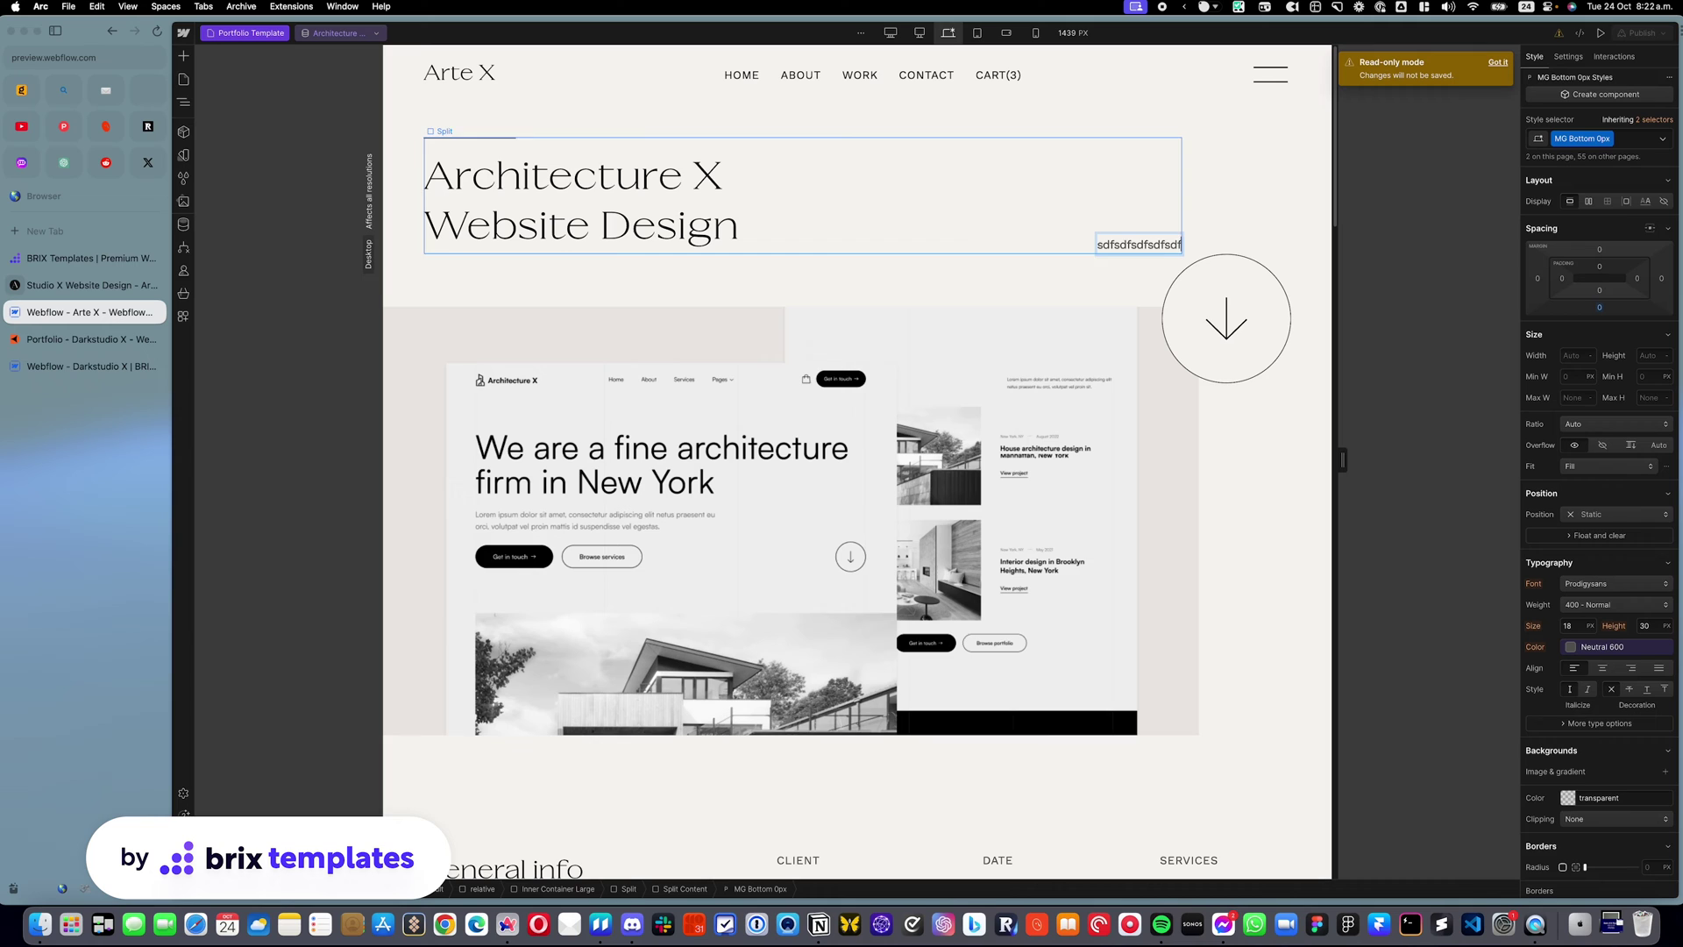
{"action": "key", "text": "Escape"}
{"action": "left_click", "coordinate": [1287, 219]}
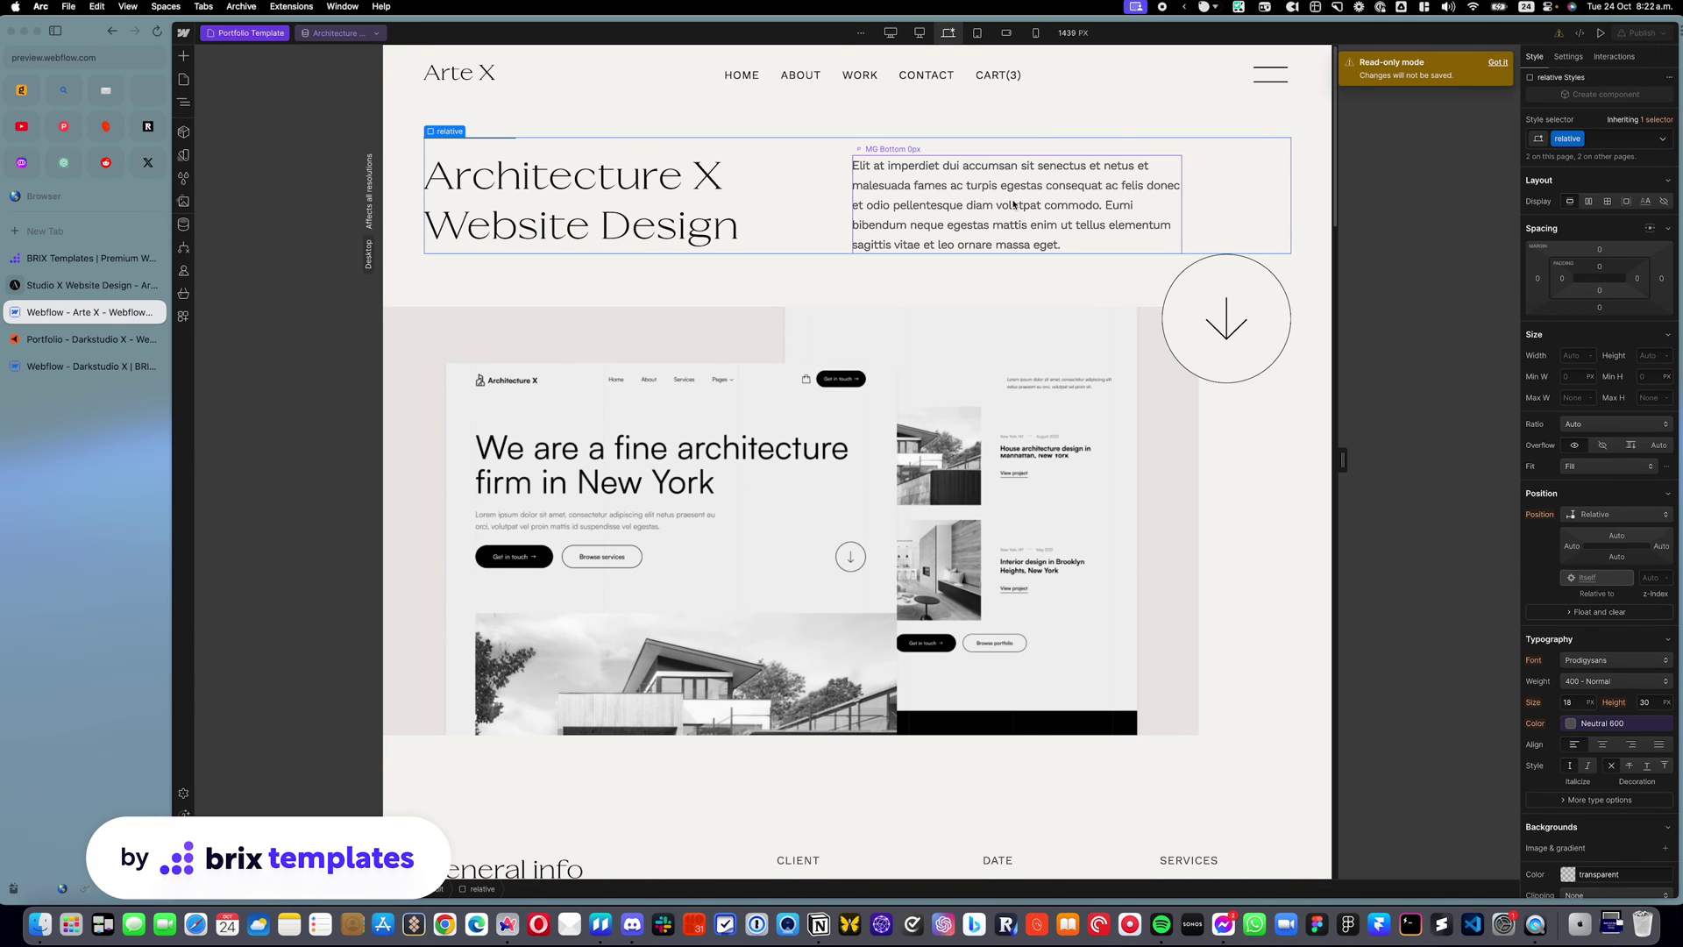
{"action": "left_click", "coordinate": [1014, 204]}
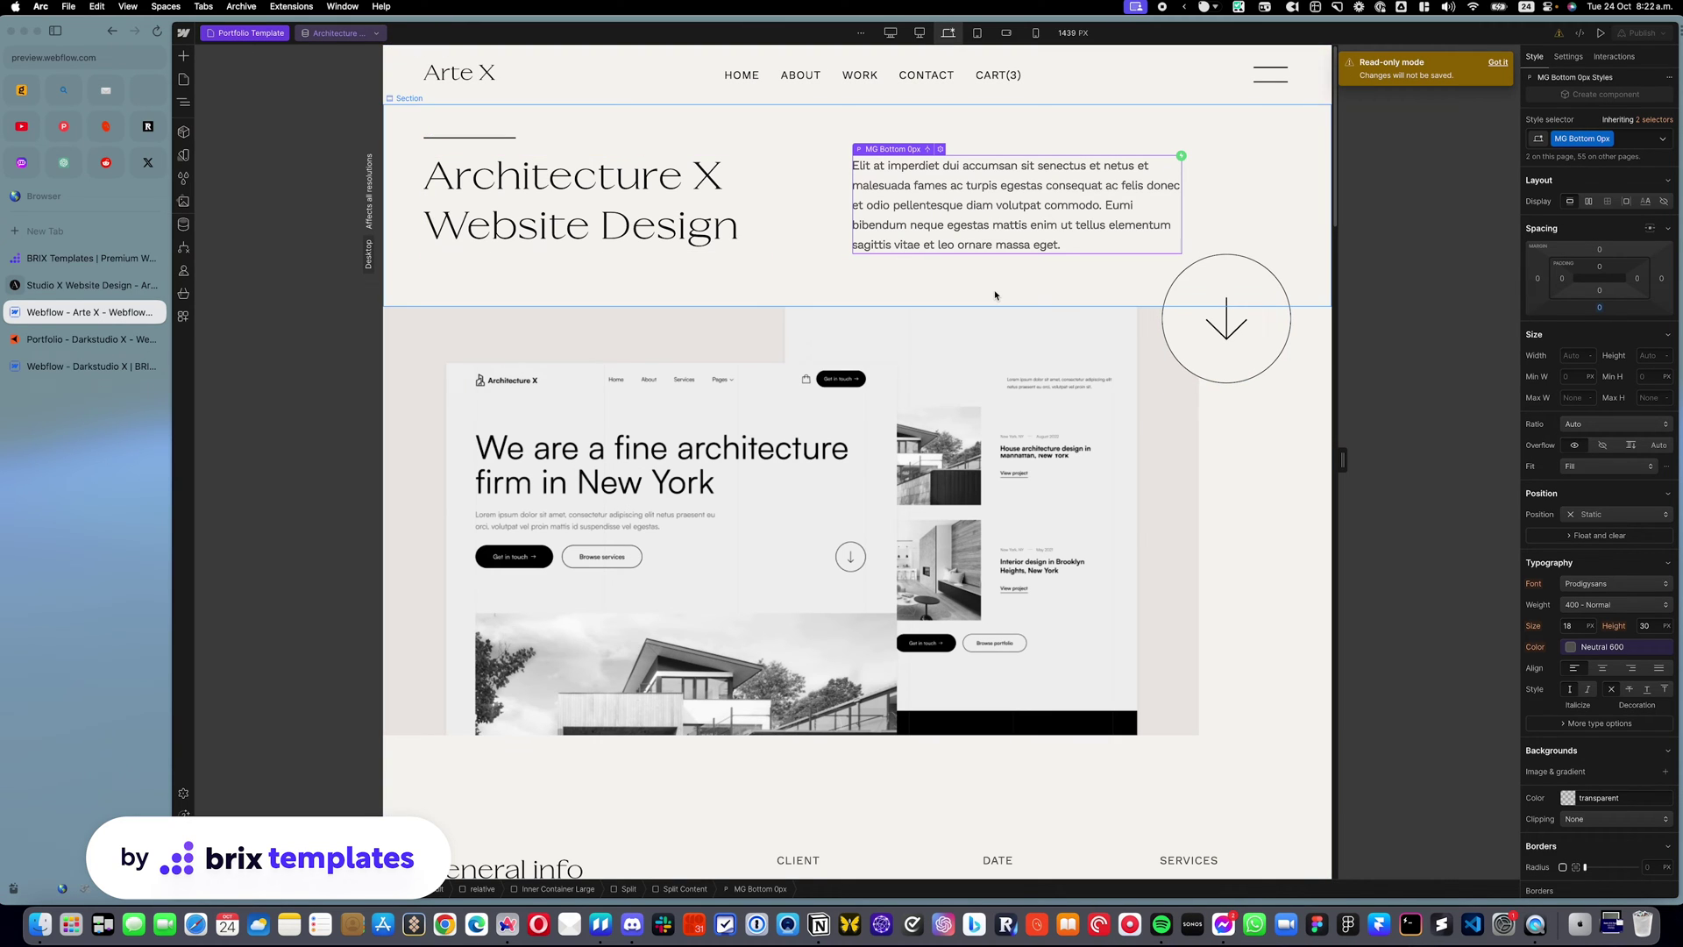
Select the ARCHITECTURE X client text further down the page.
{"action": "scroll", "coordinate": [877, 394], "scroll_direction": "down", "scroll_amount": 5}
{"action": "left_click", "coordinate": [794, 537]}
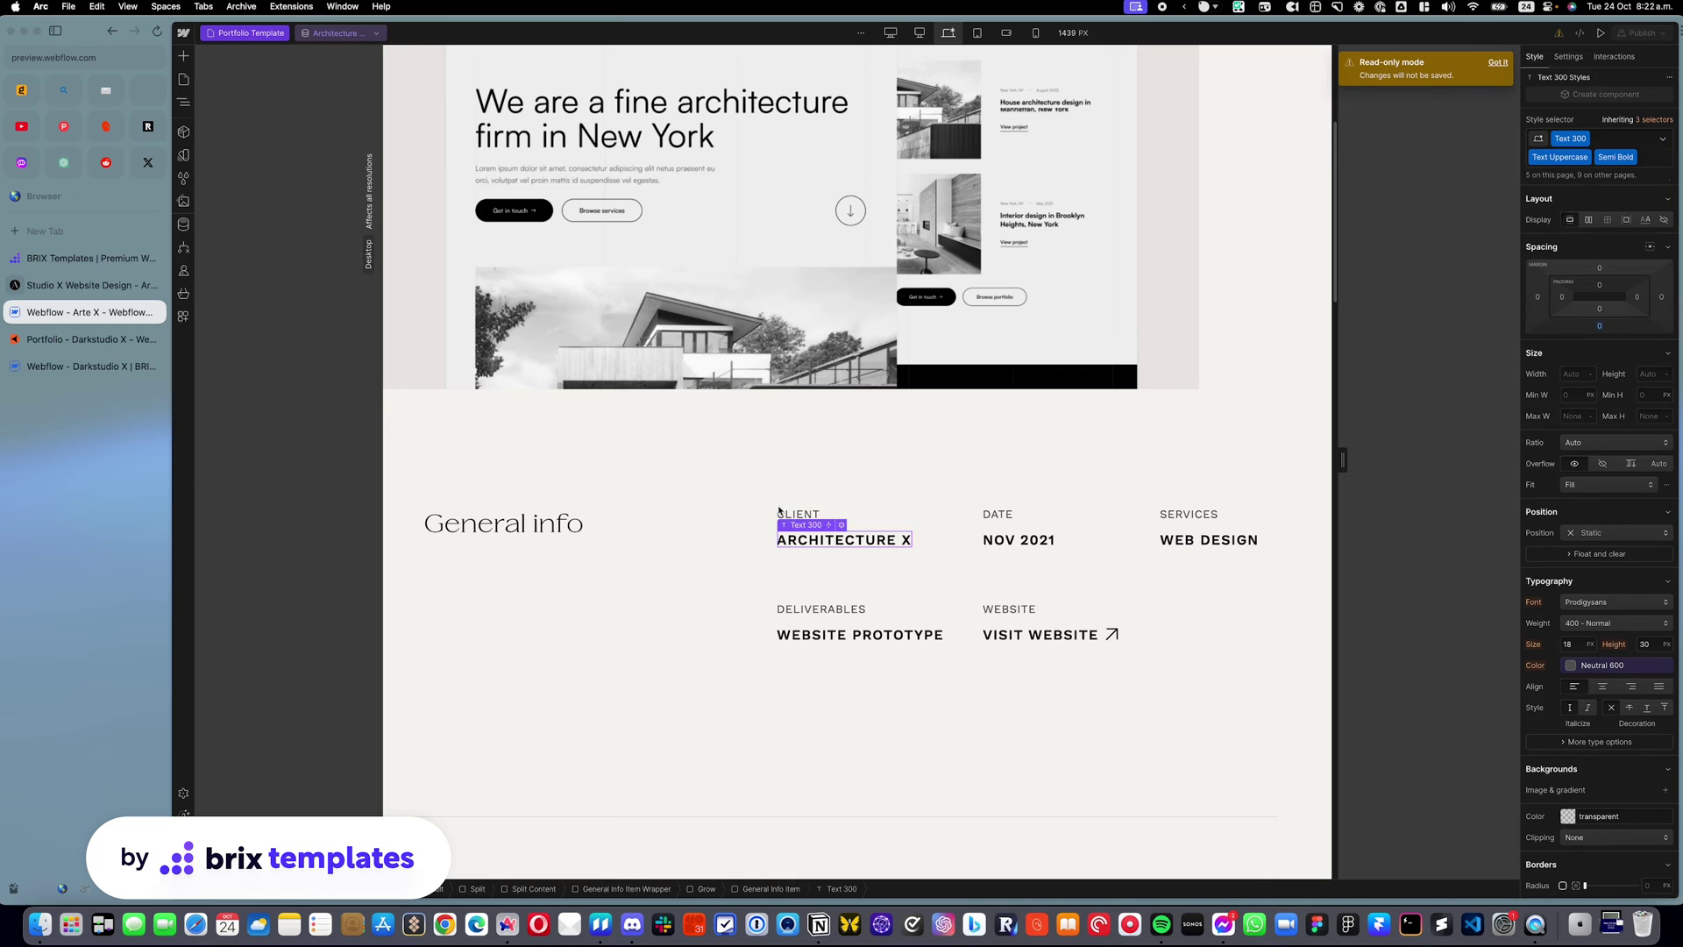
{"action": "scroll", "coordinate": [812, 520], "scroll_direction": "up", "scroll_amount": 5}
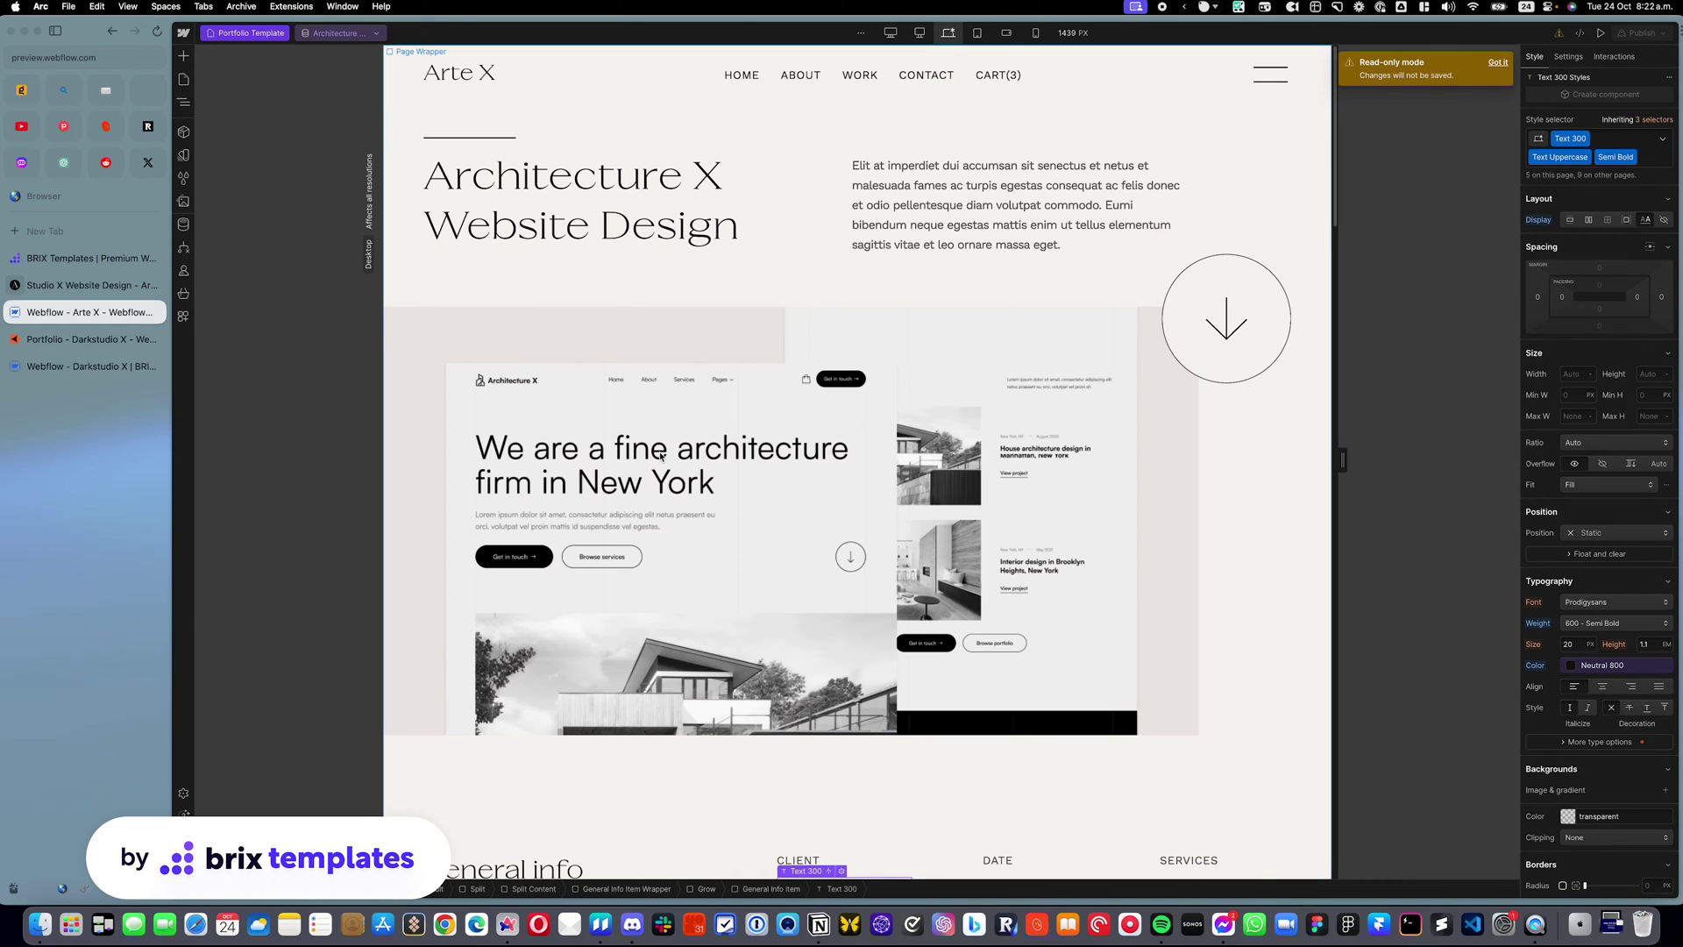
{"action": "left_click", "coordinate": [183, 226]}
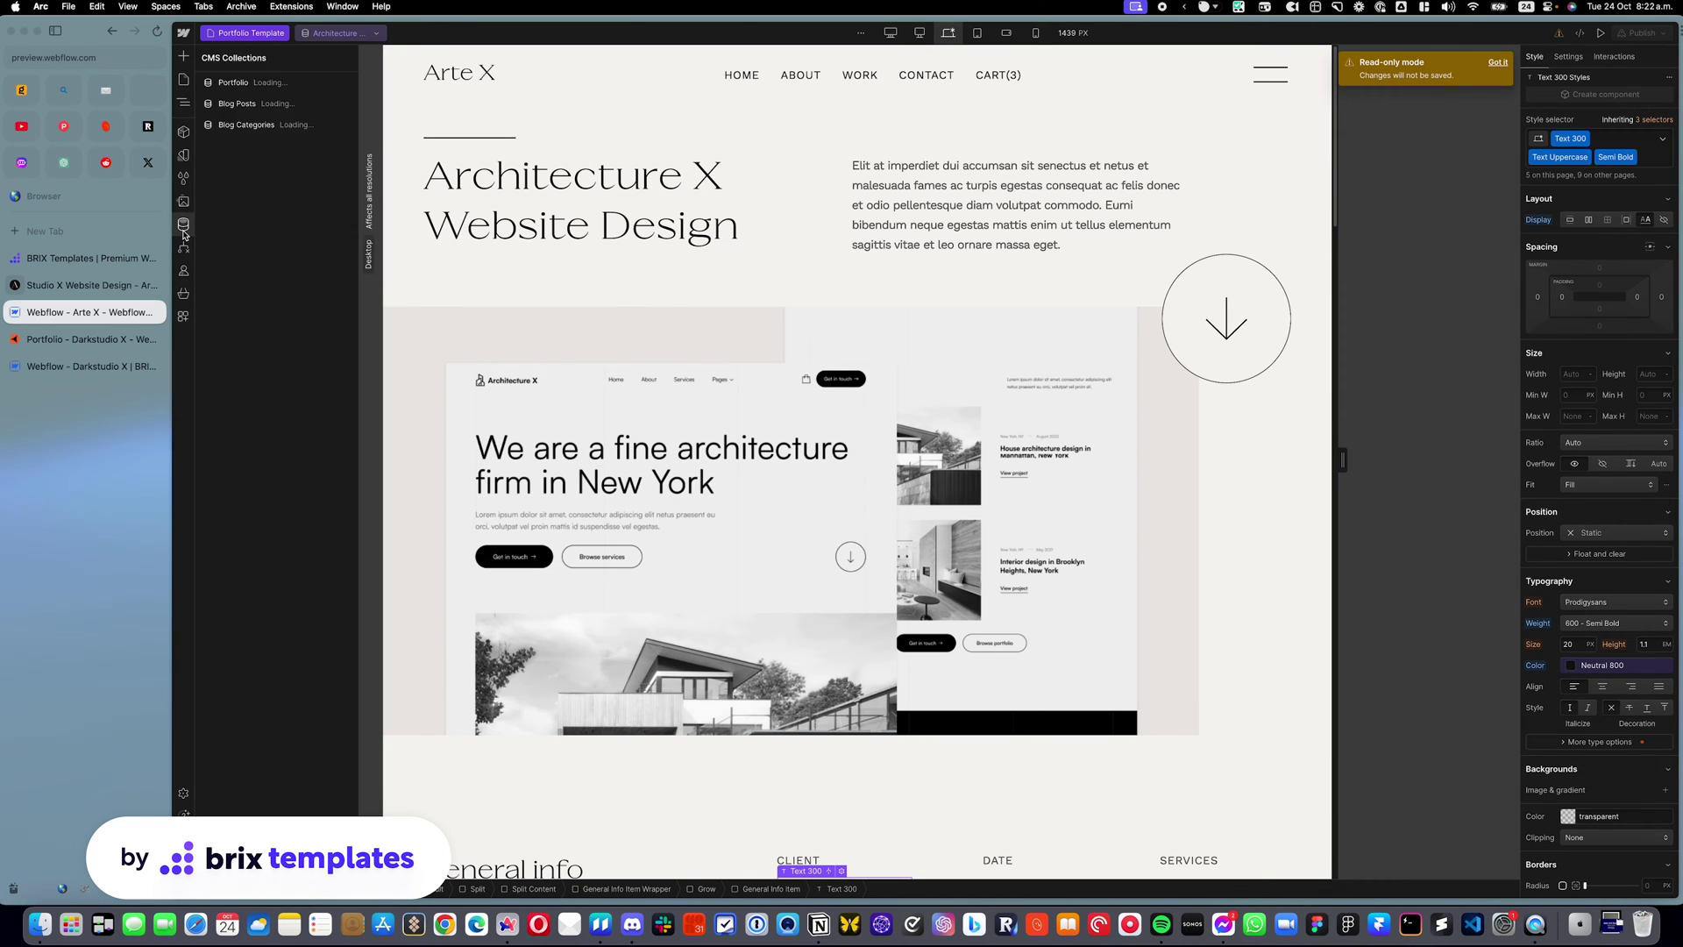
{"action": "left_click", "coordinate": [264, 92]}
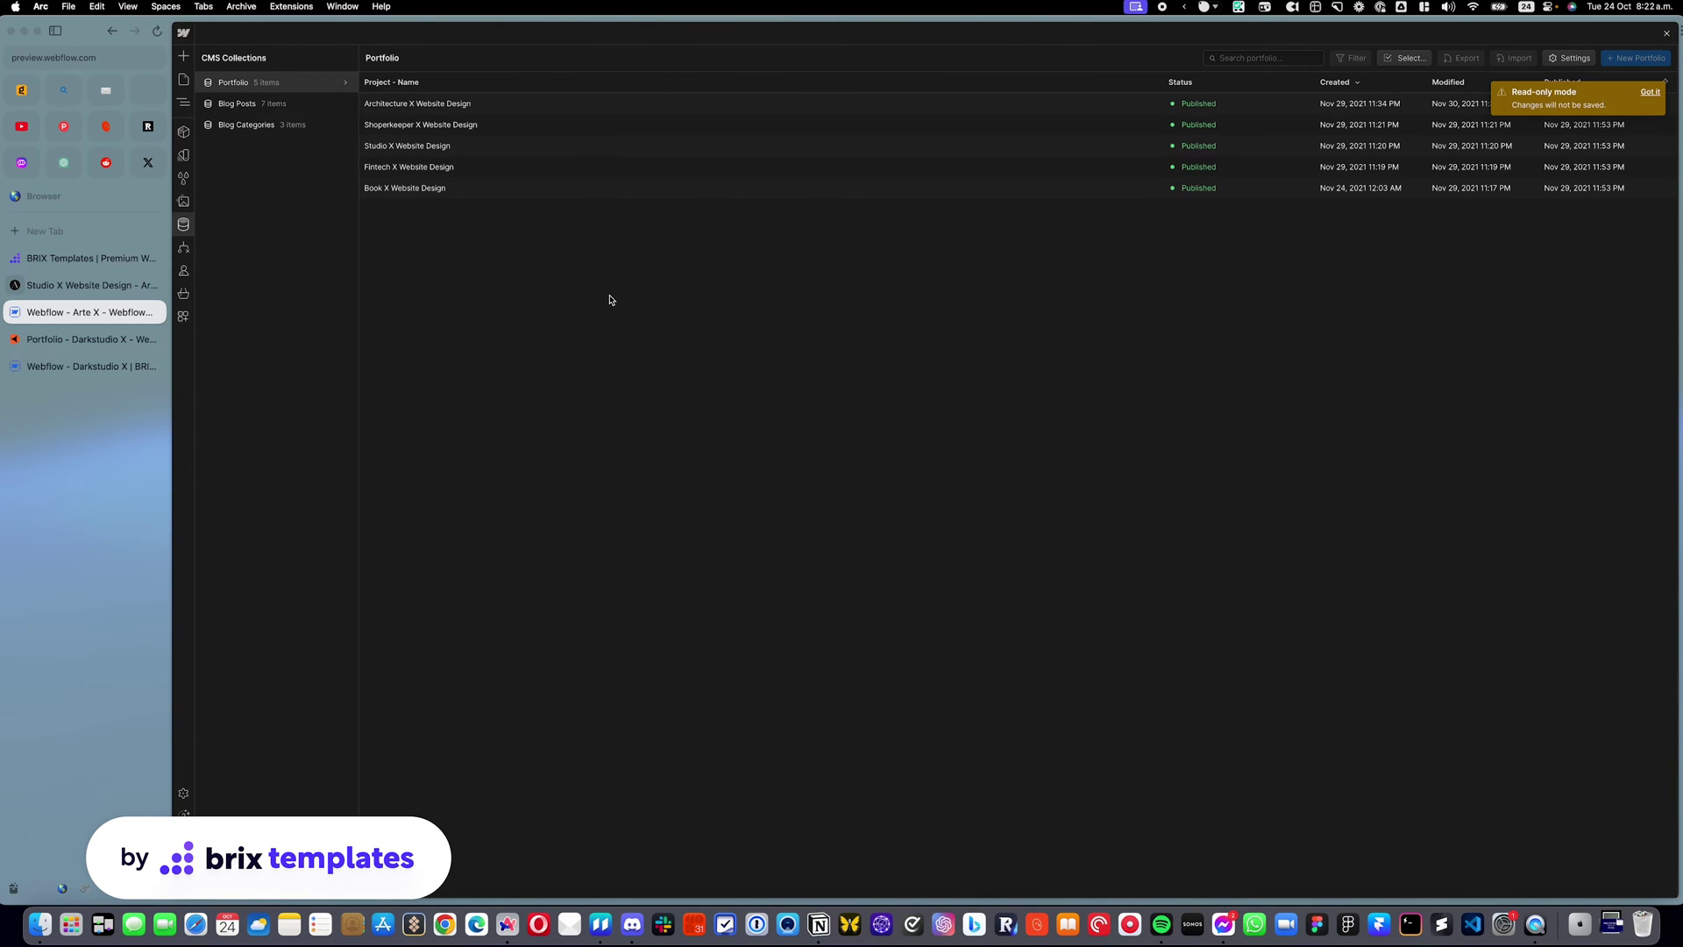
{"action": "left_click", "coordinate": [1655, 95]}
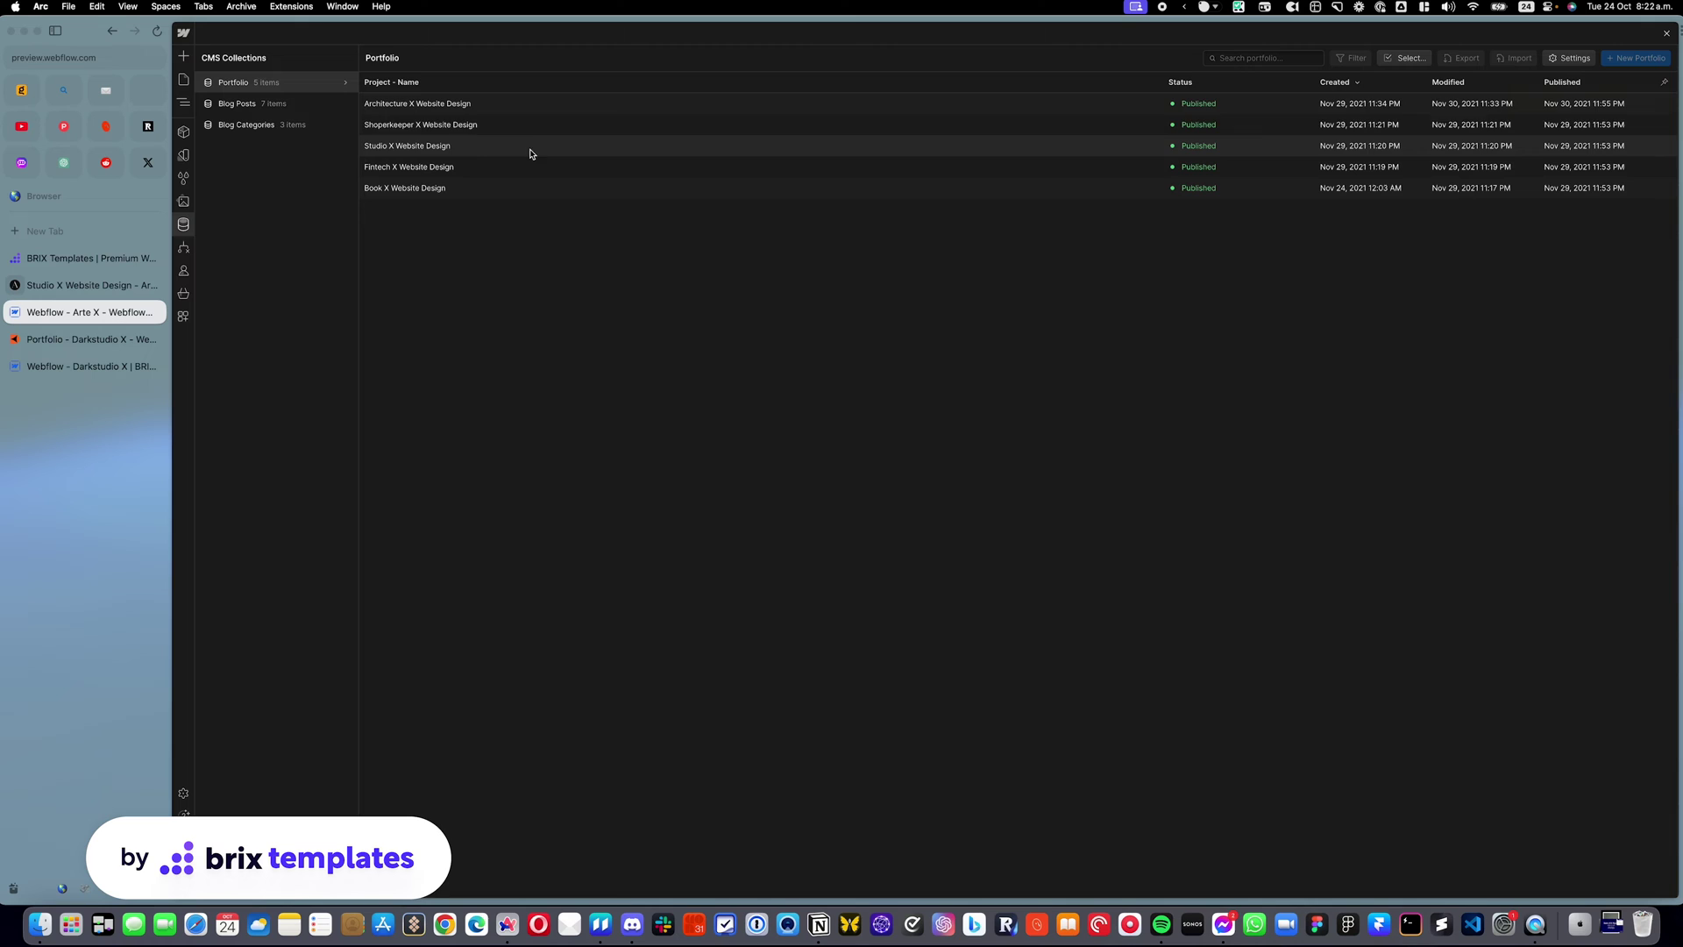
{"action": "left_click", "coordinate": [530, 112]}
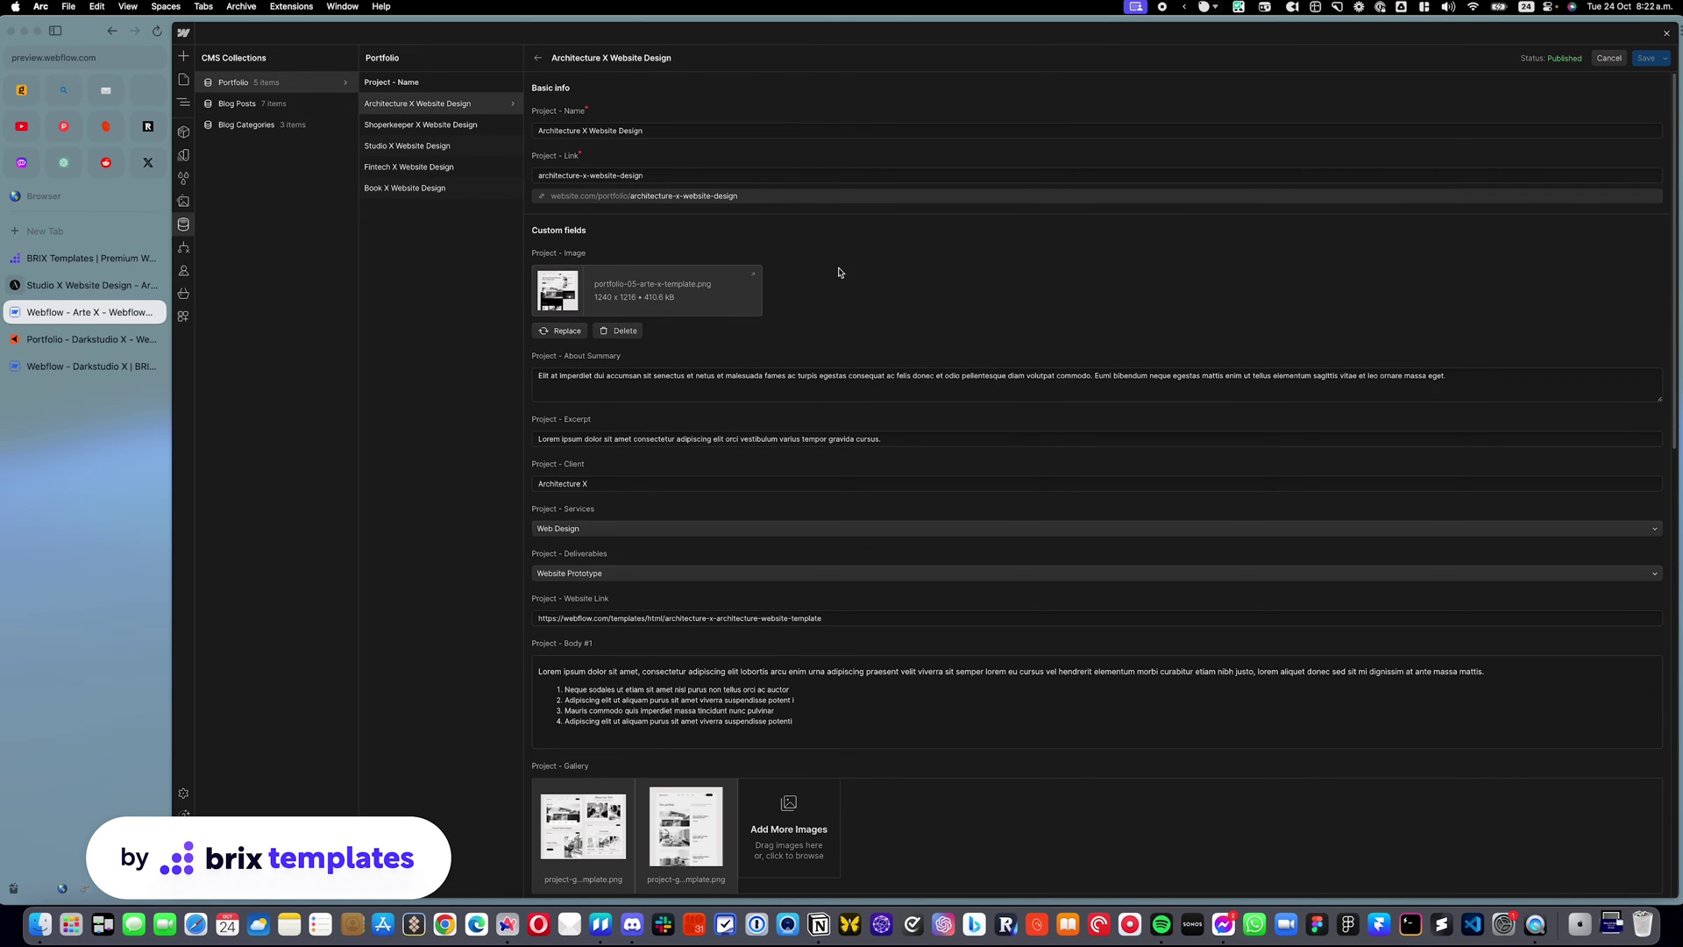
{"action": "scroll", "coordinate": [689, 582], "scroll_direction": "down", "scroll_amount": 5}
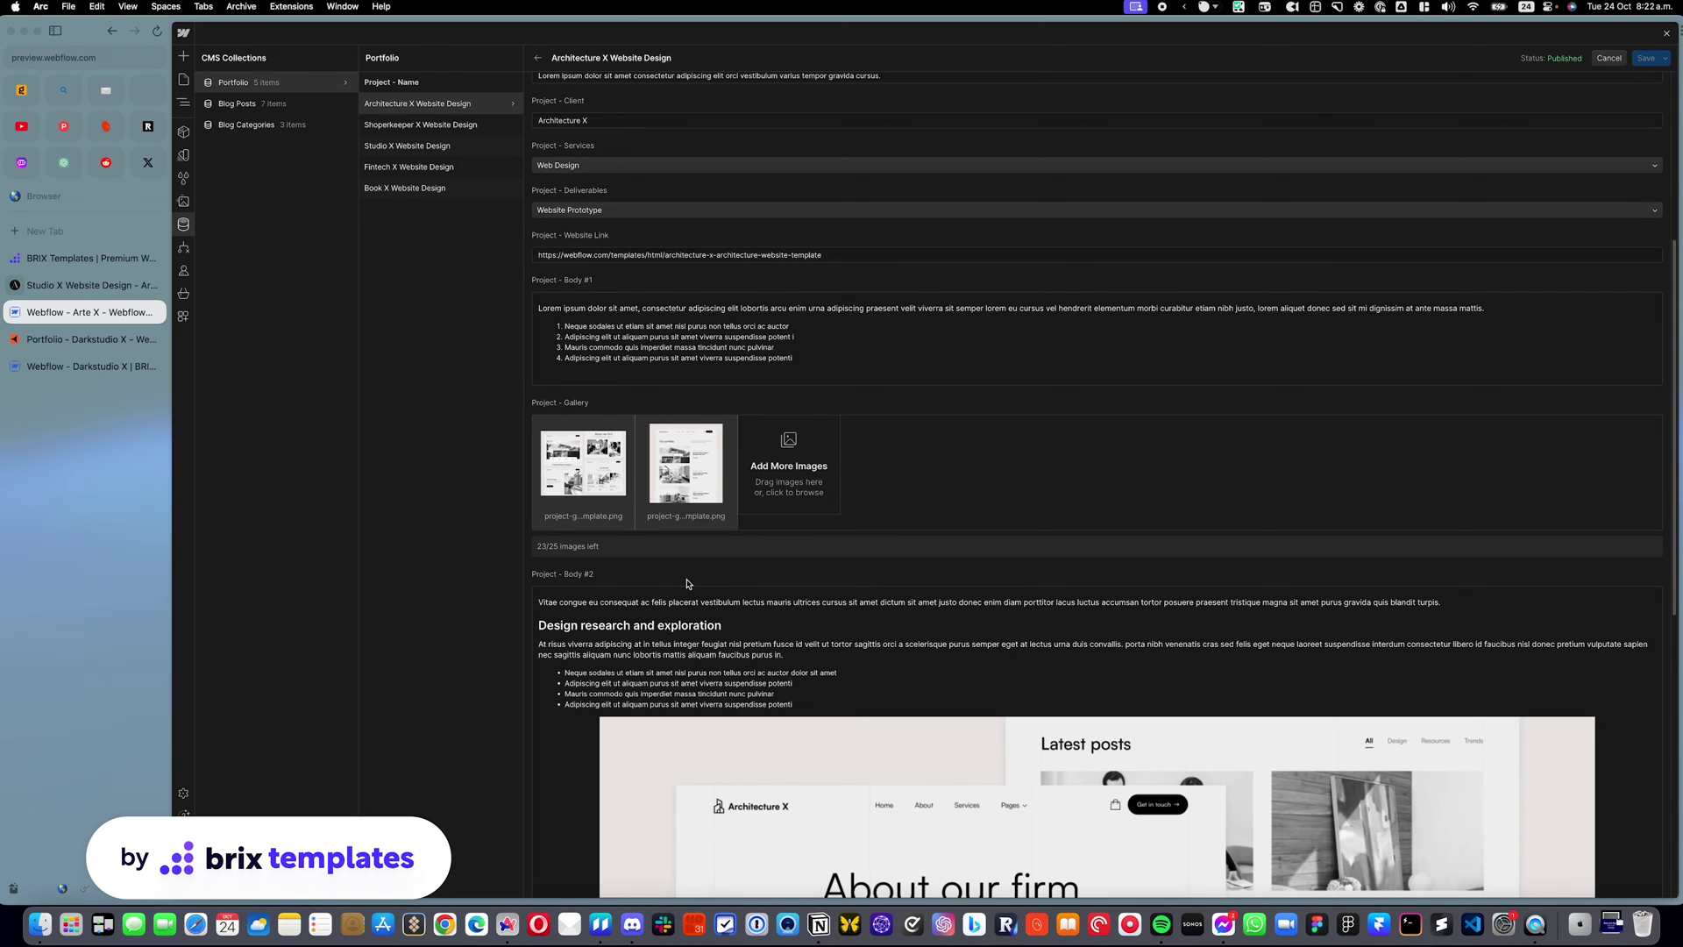
{"action": "scroll", "coordinate": [688, 584], "scroll_direction": "up", "scroll_amount": 2}
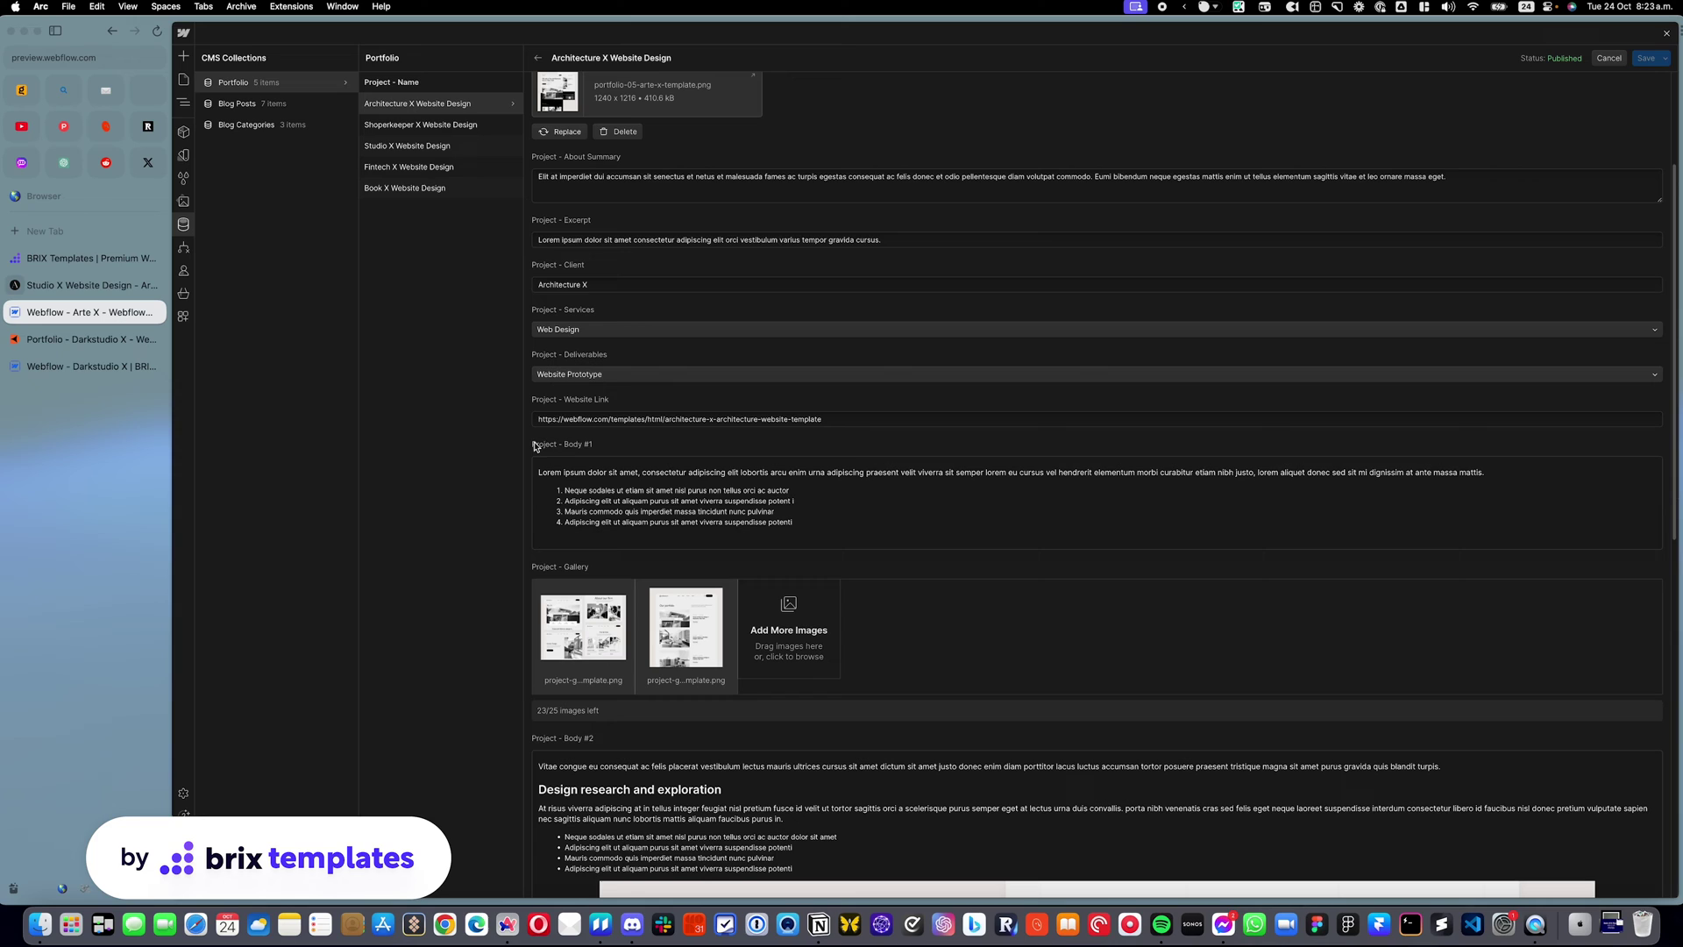
{"action": "left_click", "coordinate": [580, 379]}
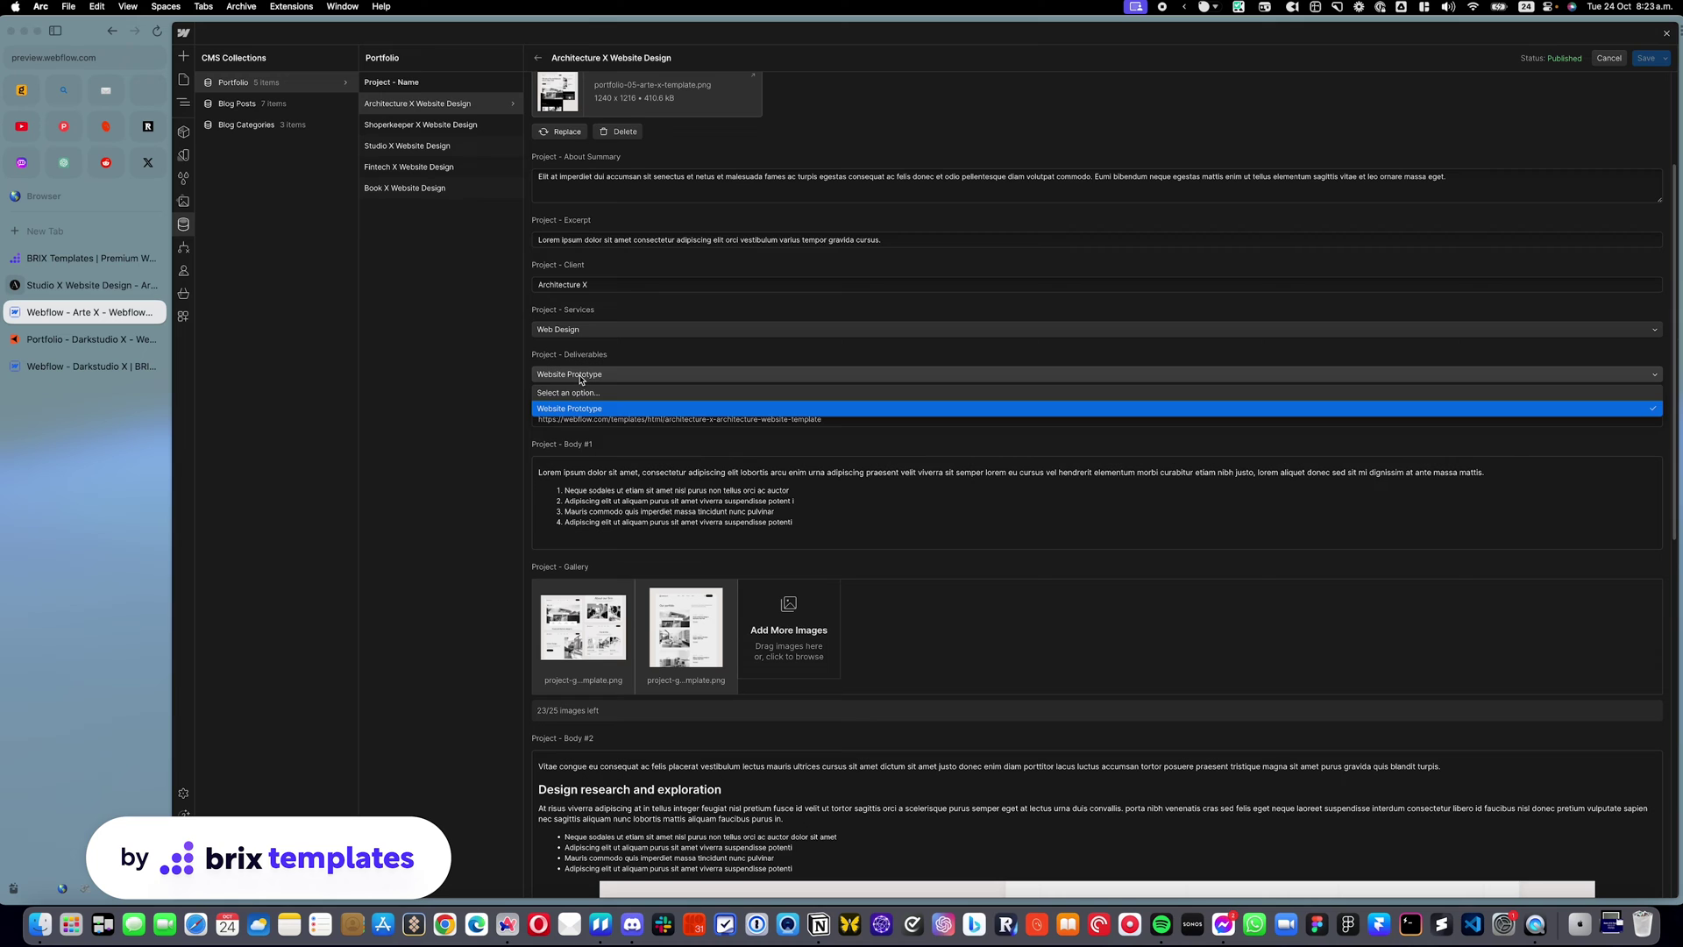
{"action": "left_click", "coordinate": [581, 379]}
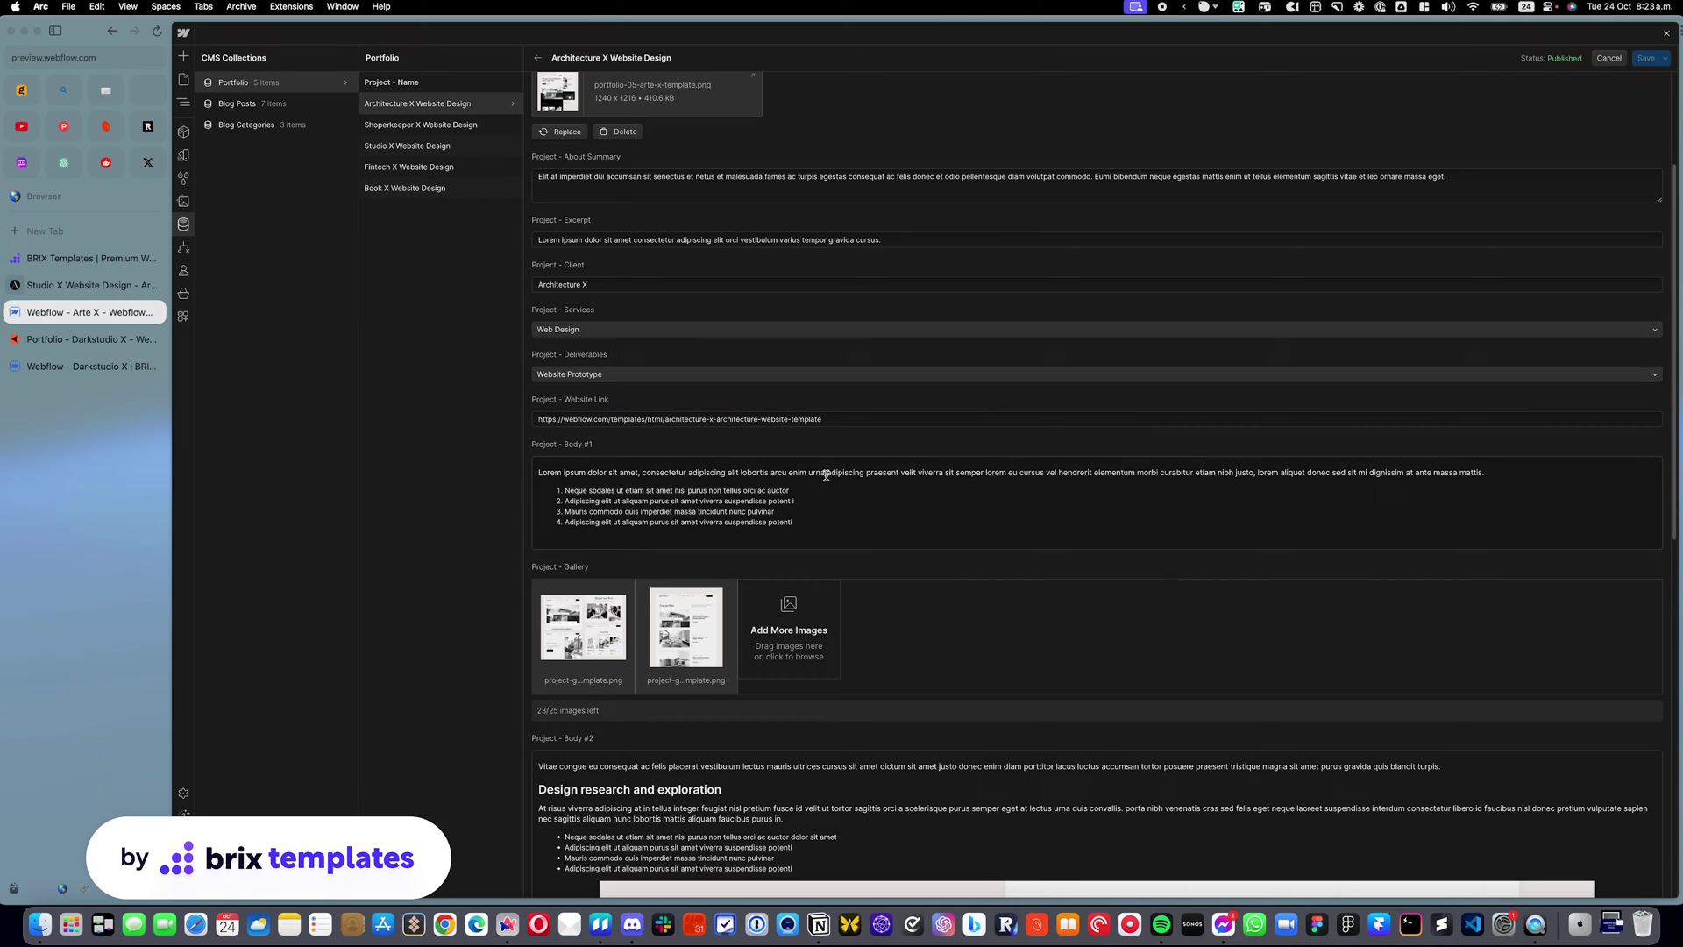
{"action": "scroll", "coordinate": [771, 456], "scroll_direction": "down", "scroll_amount": 6}
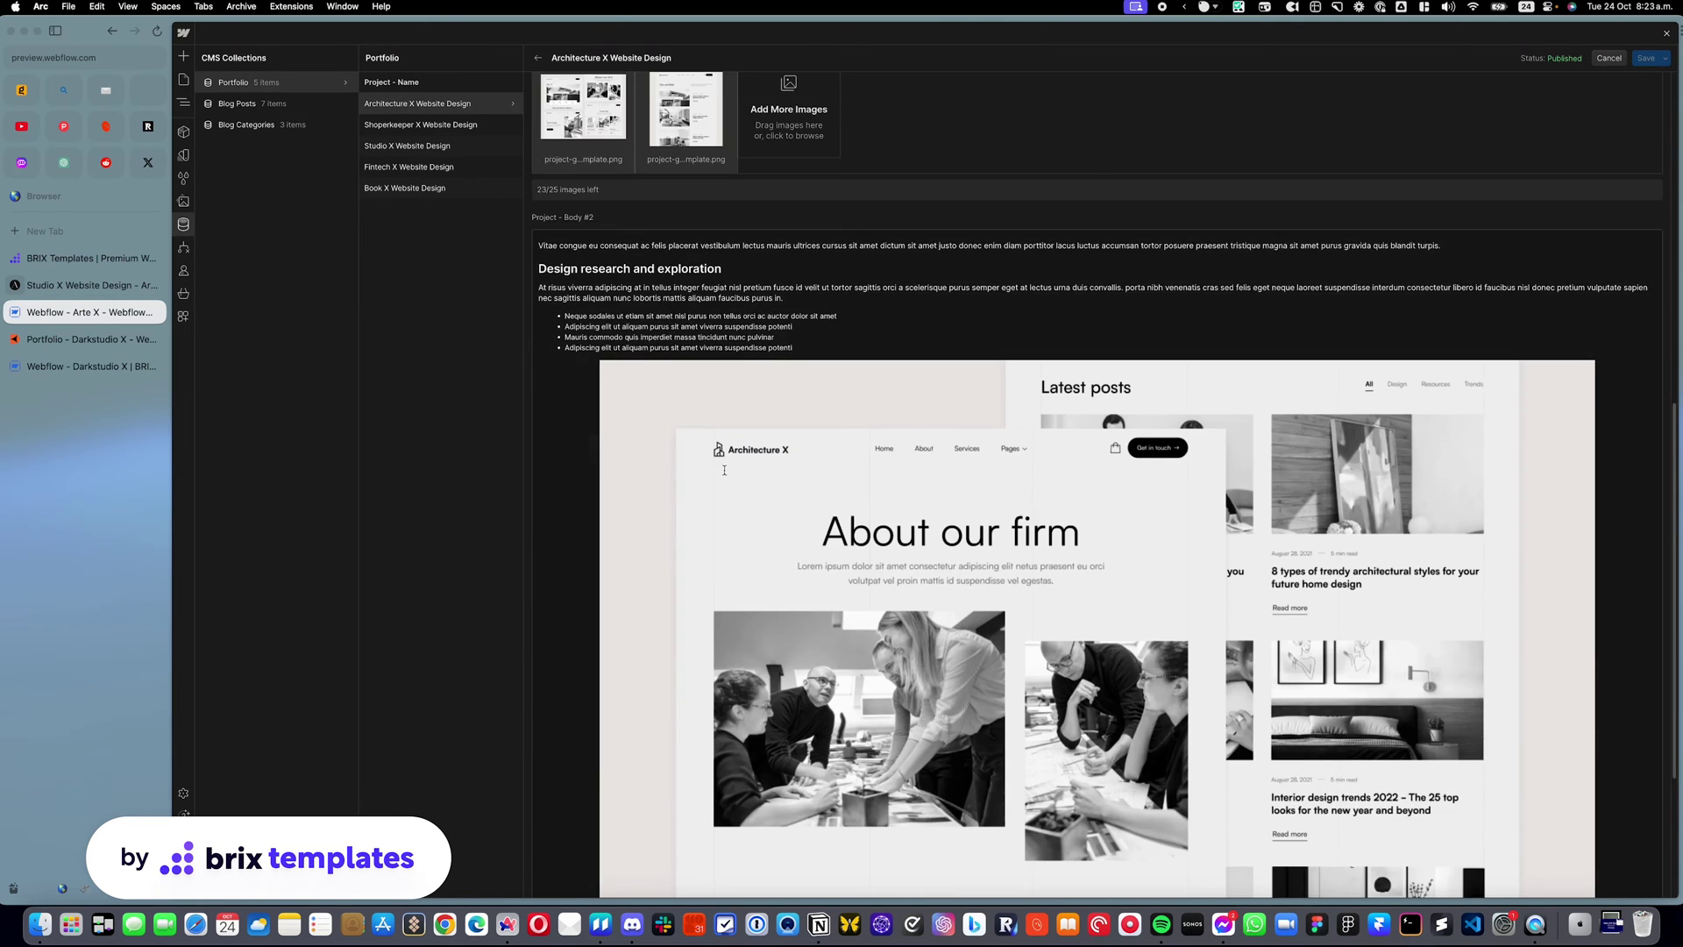
{"action": "scroll", "coordinate": [577, 492], "scroll_direction": "down", "scroll_amount": 3}
{"action": "scroll", "coordinate": [577, 492], "scroll_direction": "up", "scroll_amount": 10}
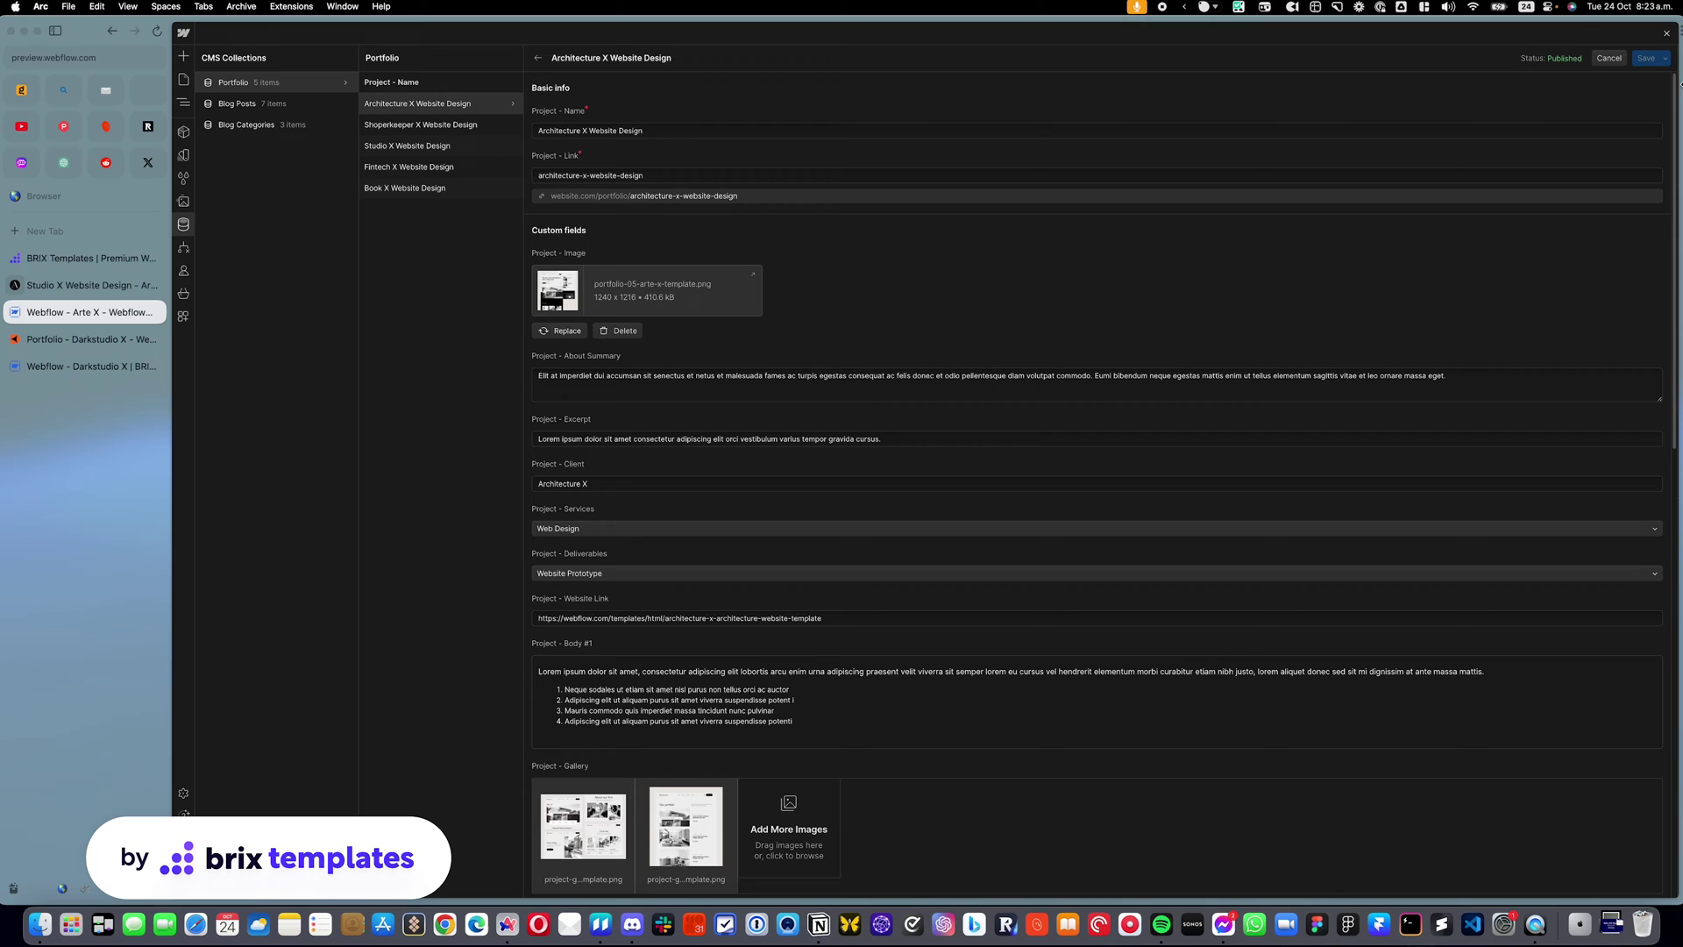
Close the Architecture X item editor and CMS Collections, then select the General info section.
{"action": "left_click", "coordinate": [538, 60]}
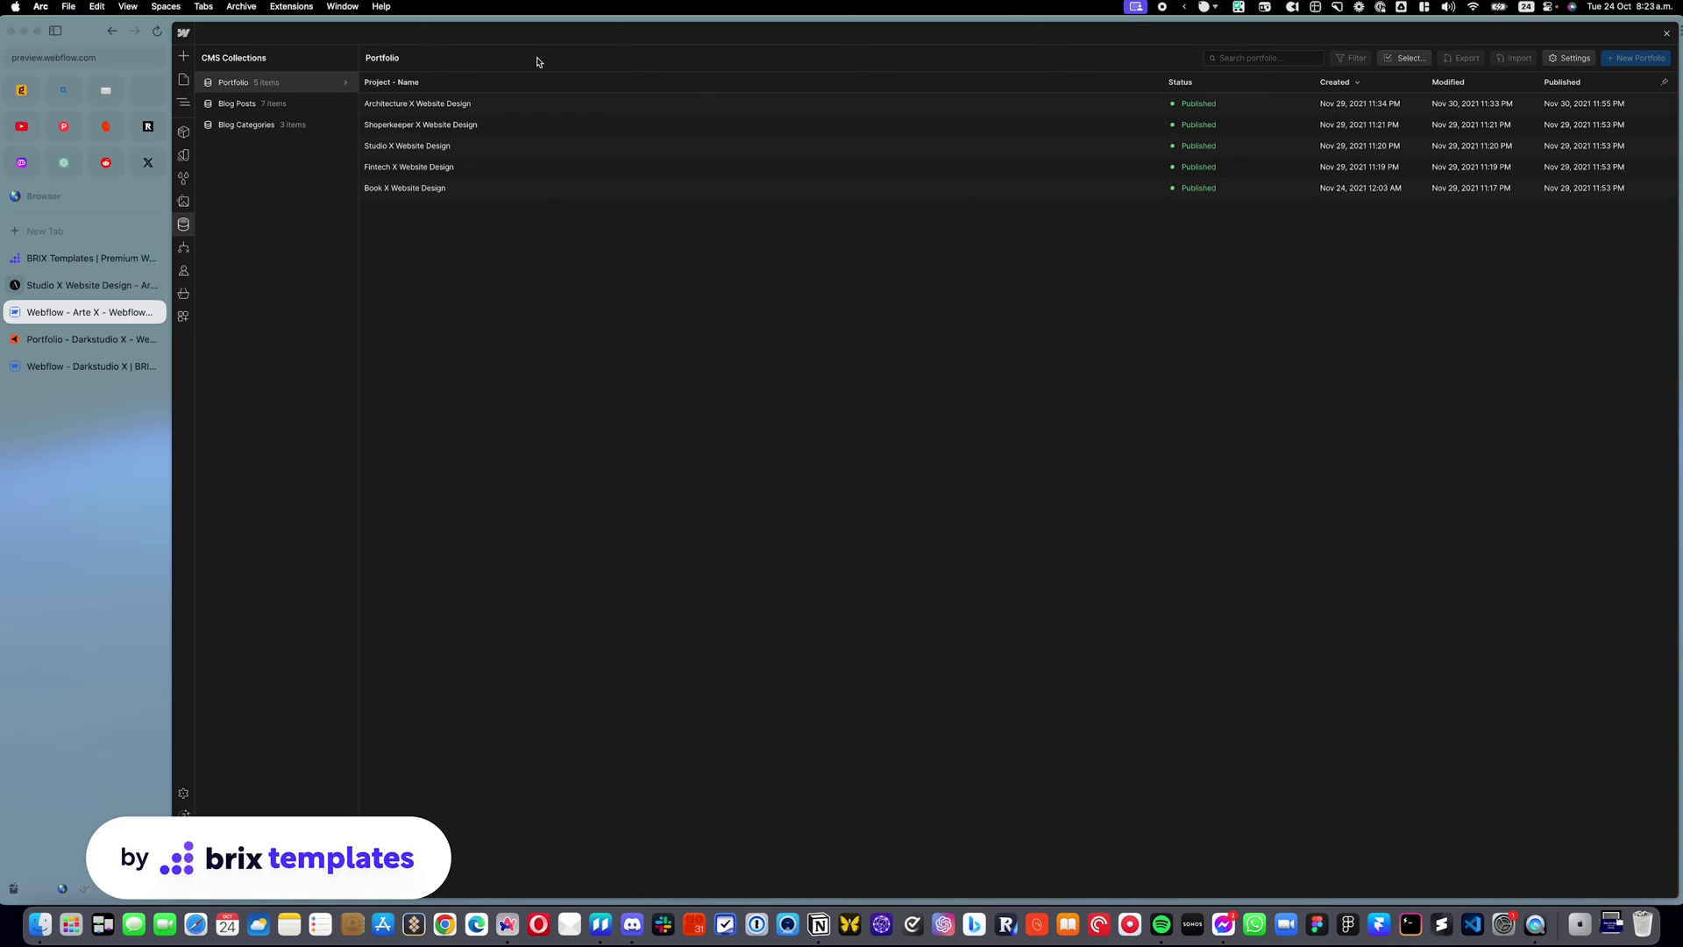
{"action": "left_click", "coordinate": [1668, 35]}
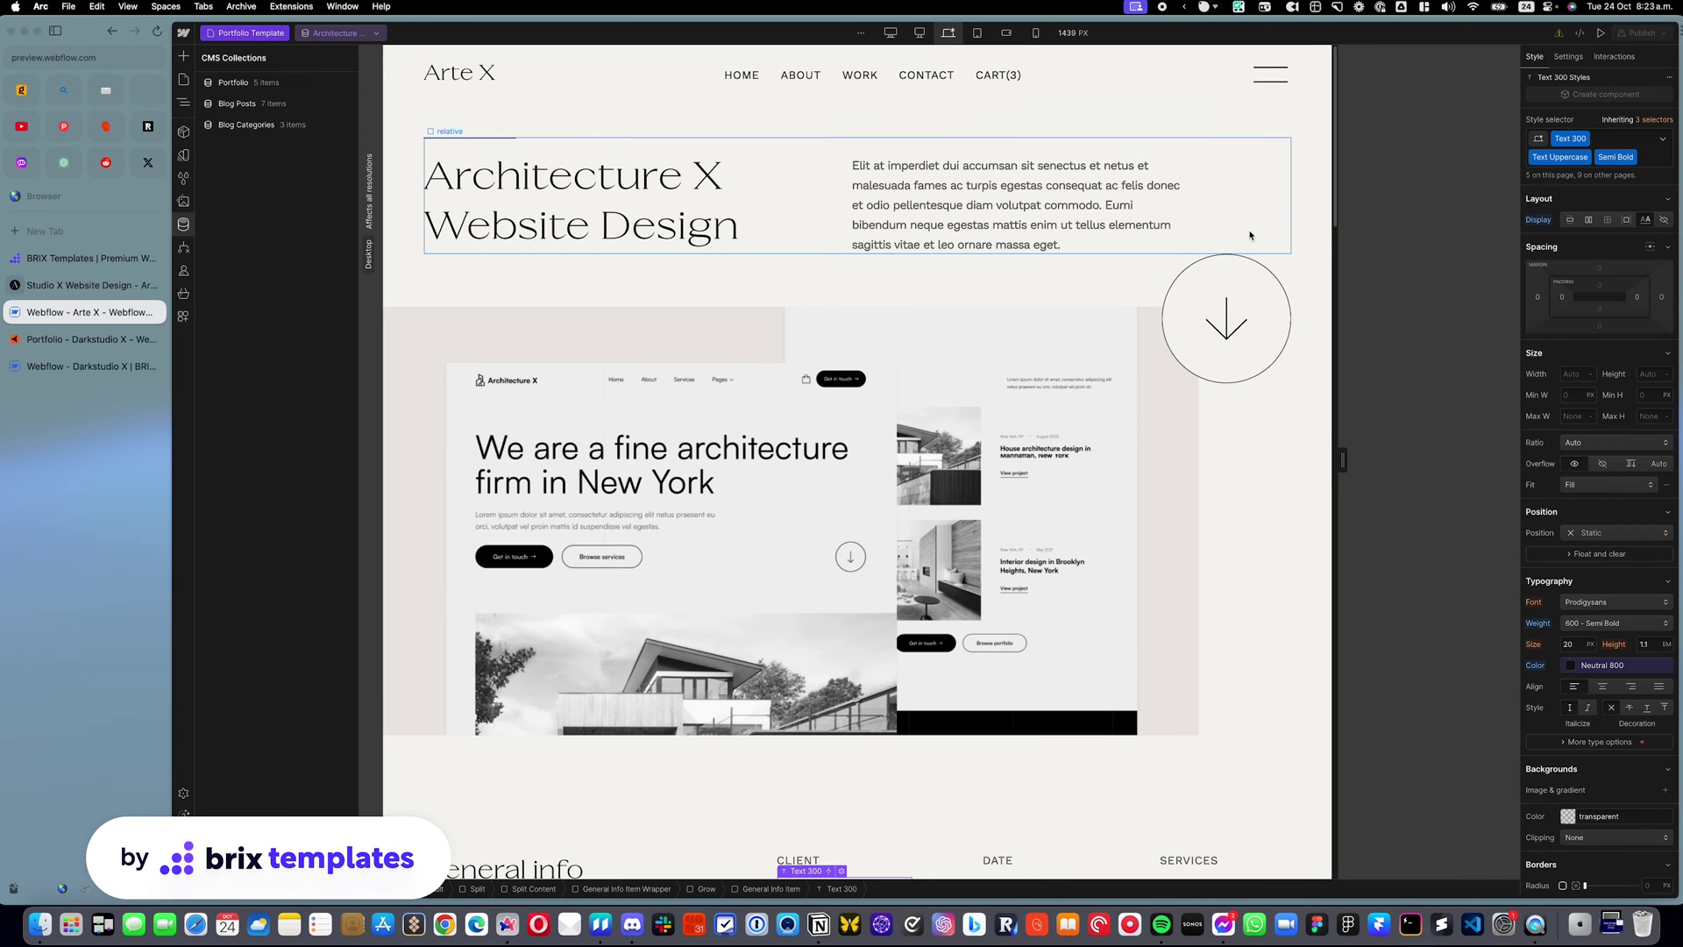
{"action": "scroll", "coordinate": [1250, 236], "scroll_direction": "down", "scroll_amount": 5}
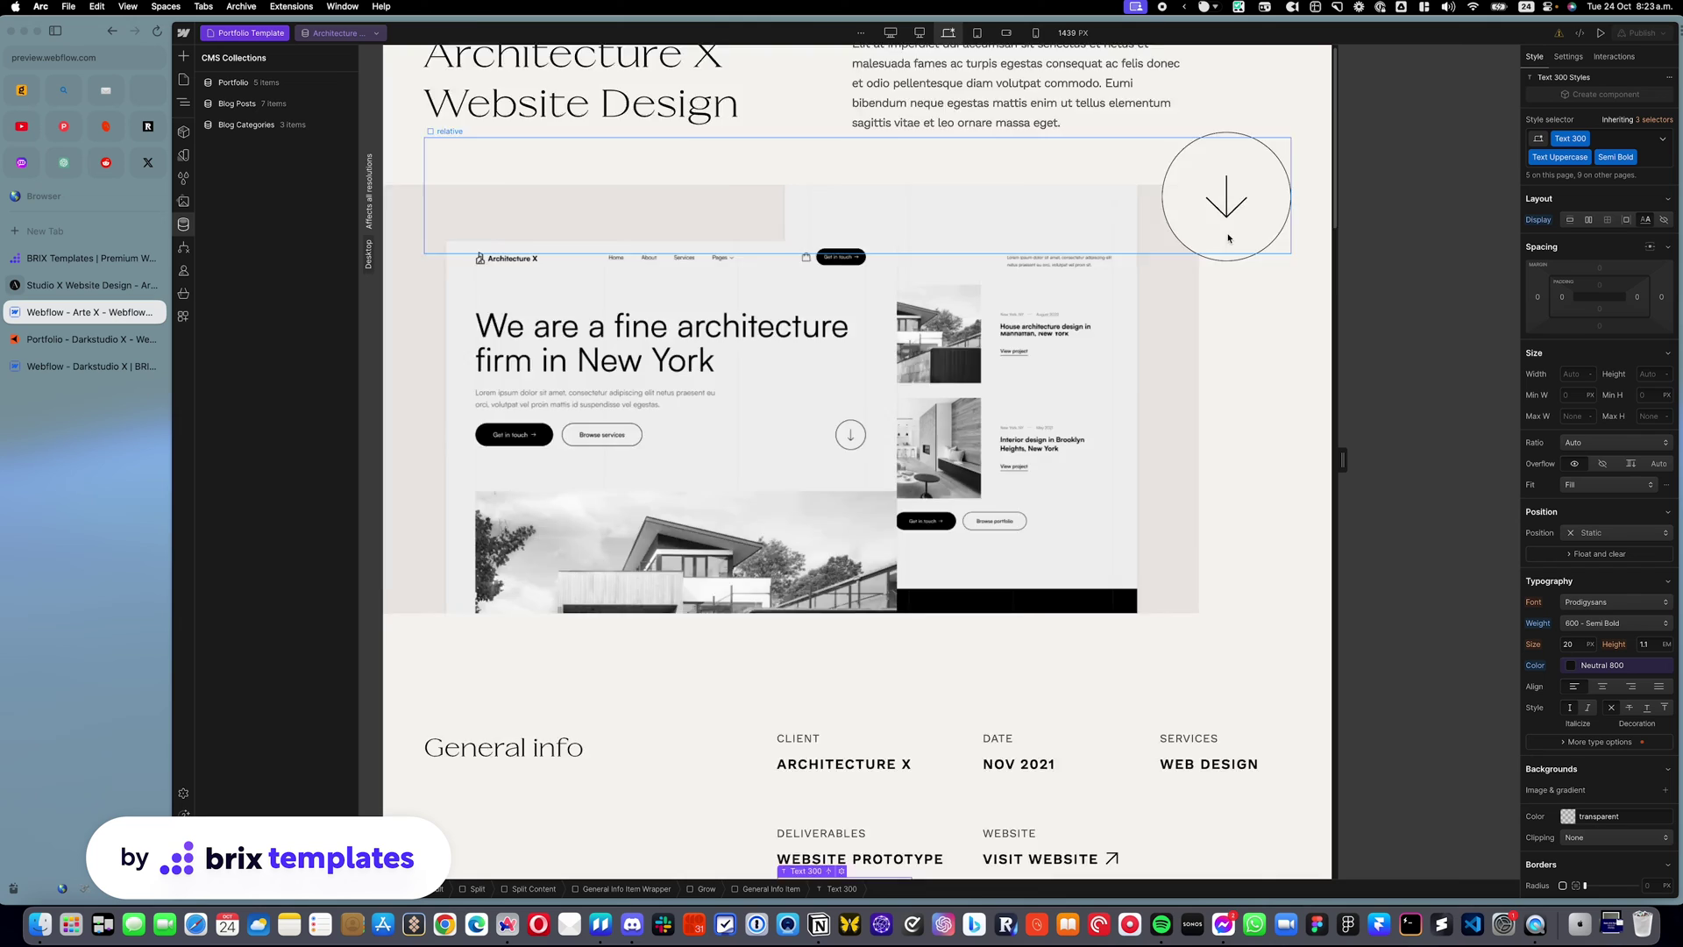
{"action": "left_click", "coordinate": [507, 496]}
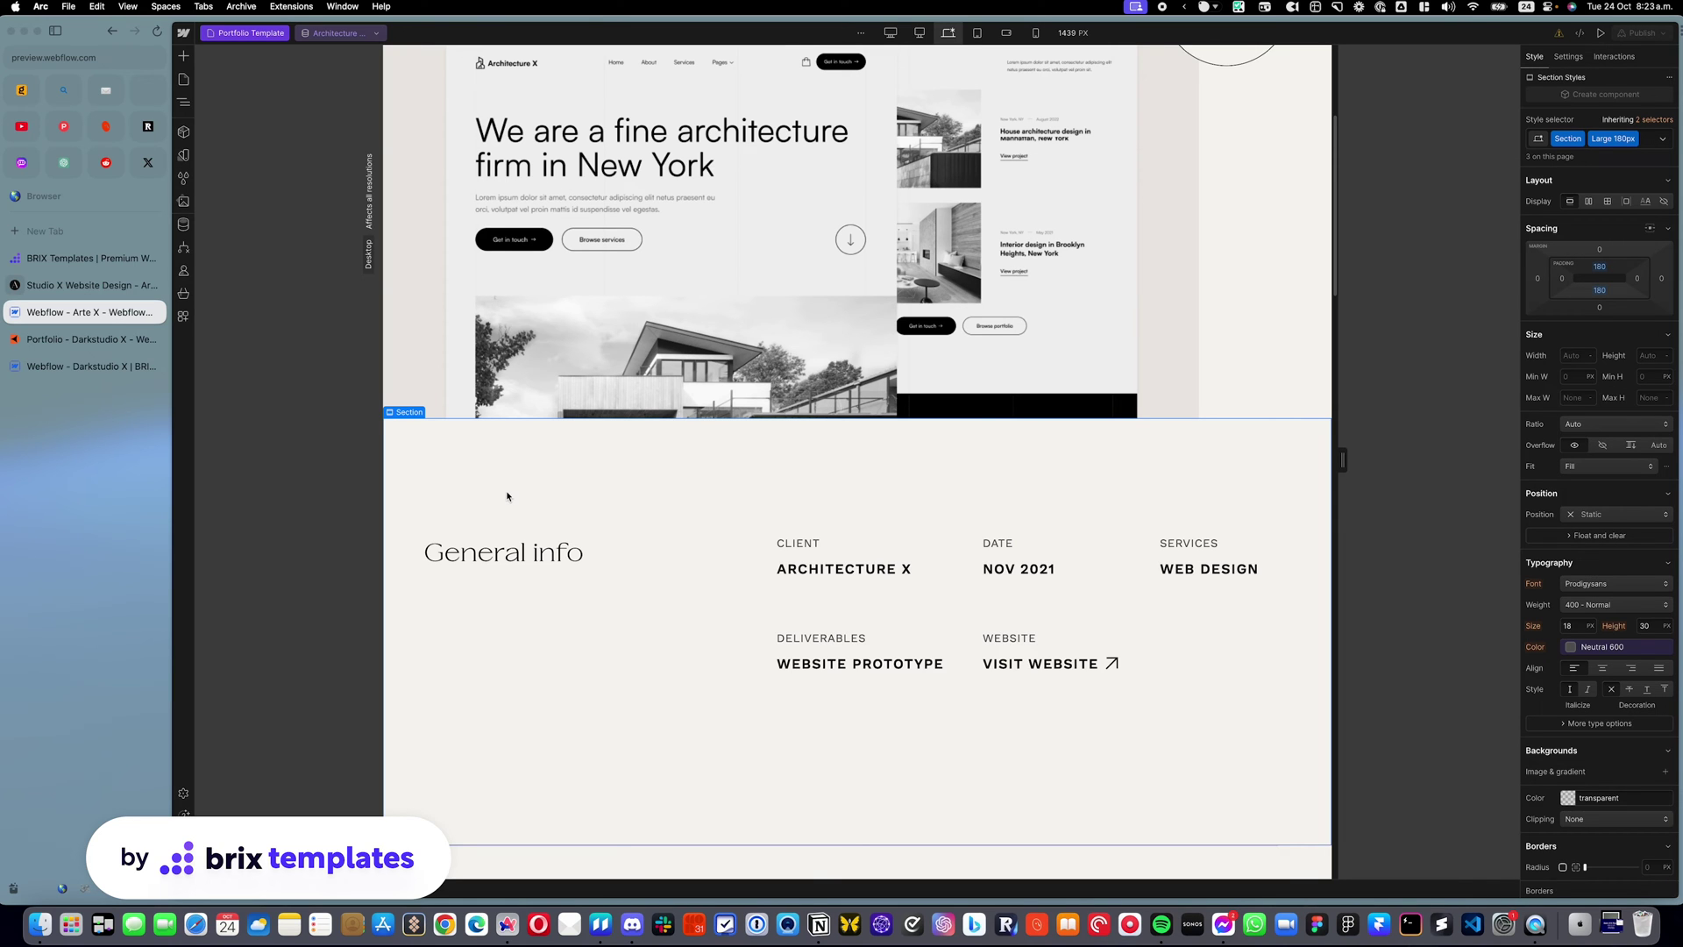
{"action": "scroll", "coordinate": [506, 496], "scroll_direction": "up", "scroll_amount": 5}
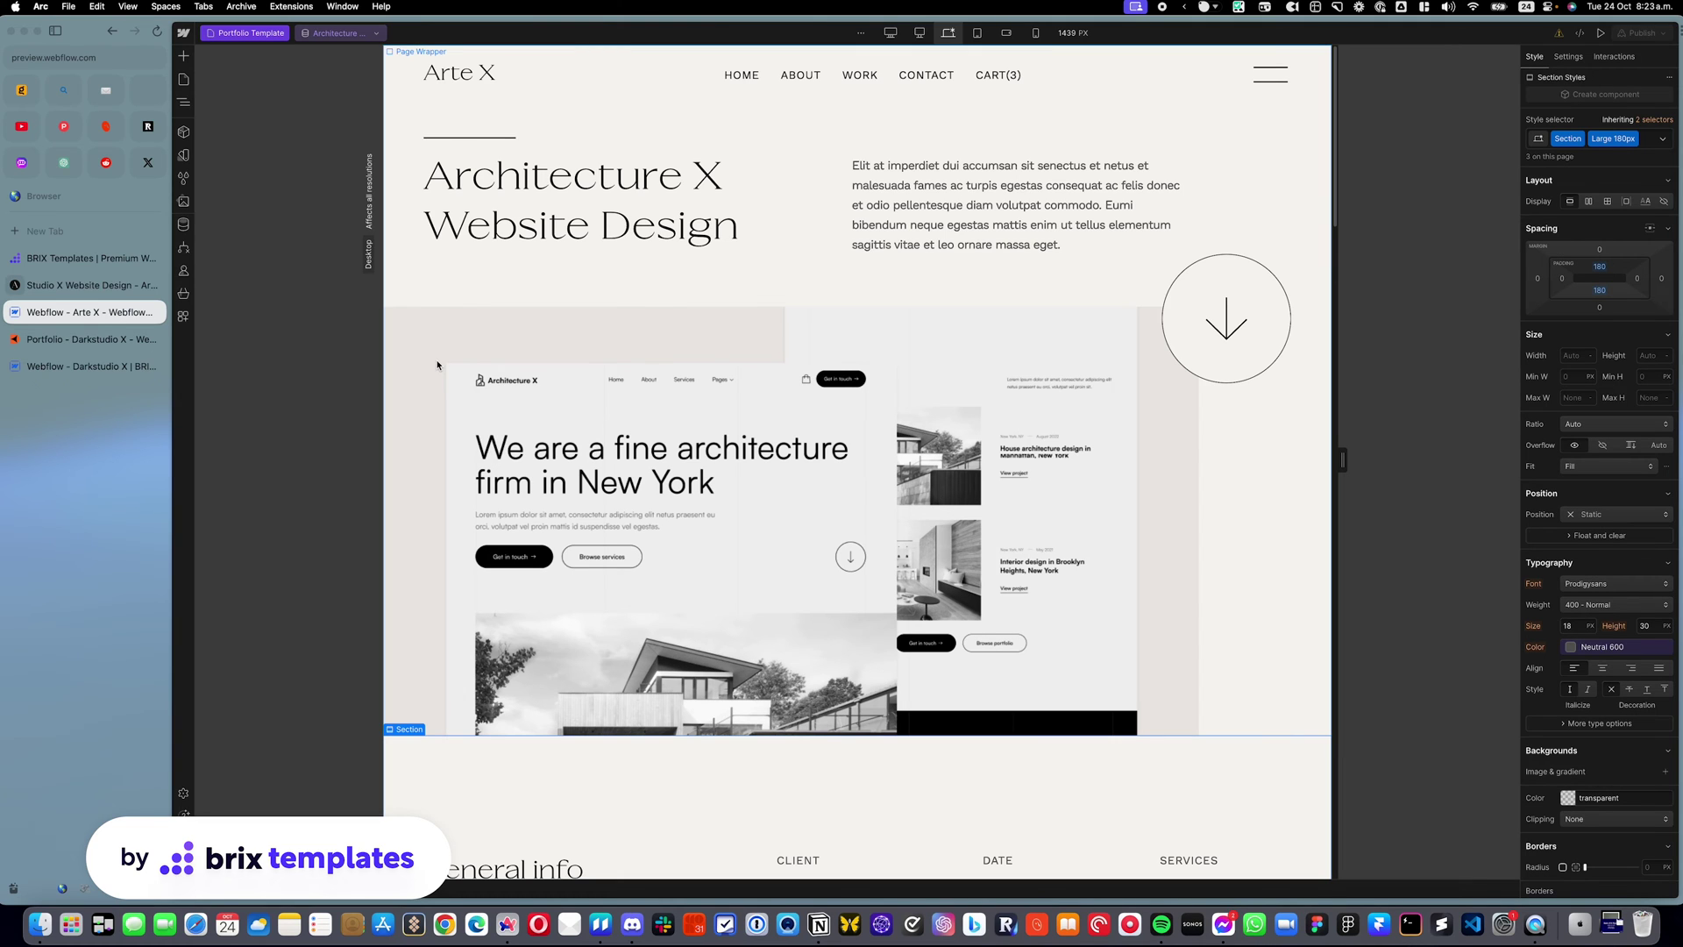
{"action": "left_click", "coordinate": [184, 79]}
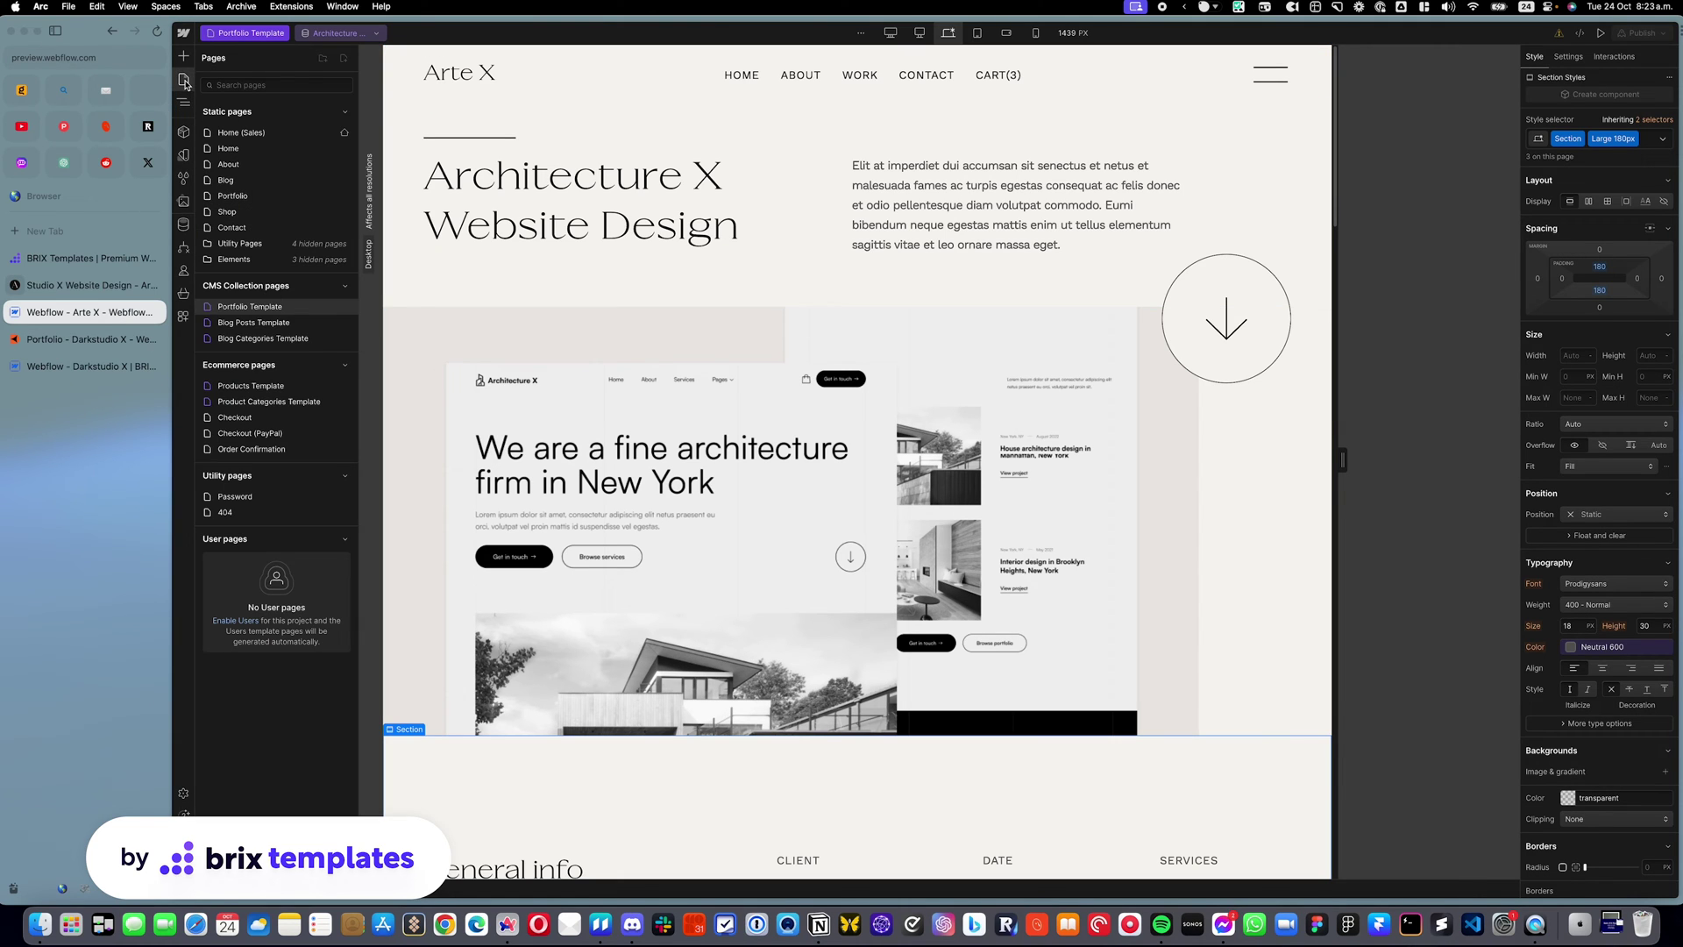
{"action": "left_click", "coordinate": [250, 149]}
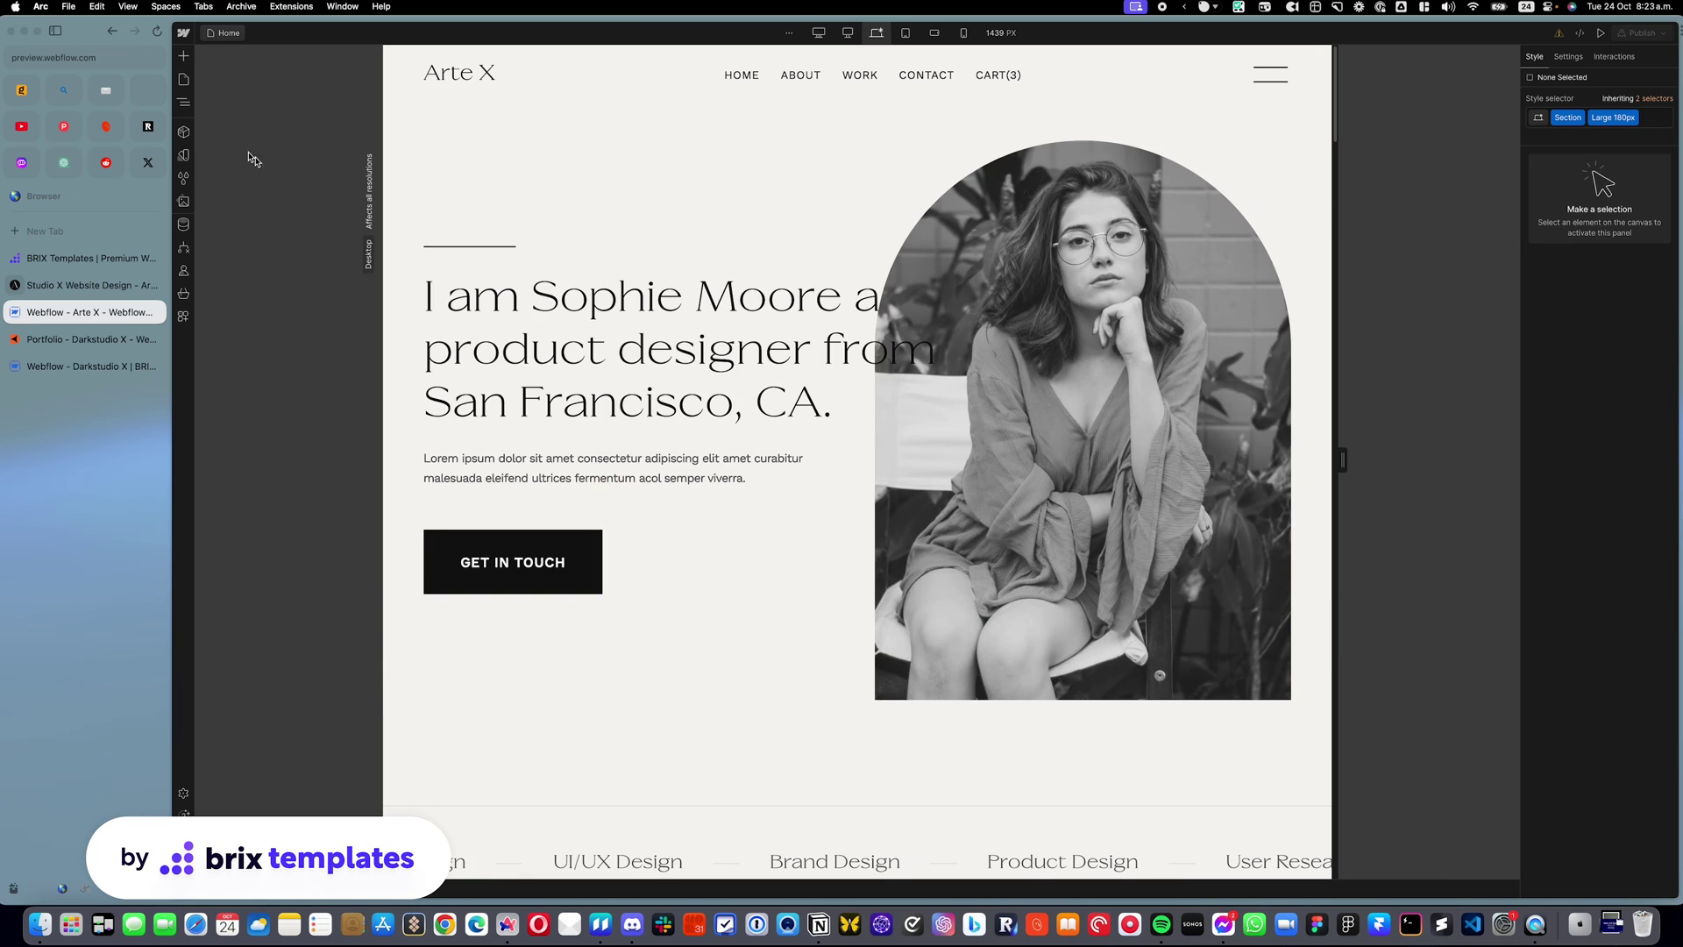
{"action": "scroll", "coordinate": [623, 335], "scroll_direction": "down", "scroll_amount": 4}
{"action": "scroll", "coordinate": [620, 336], "scroll_direction": "down", "scroll_amount": 12}
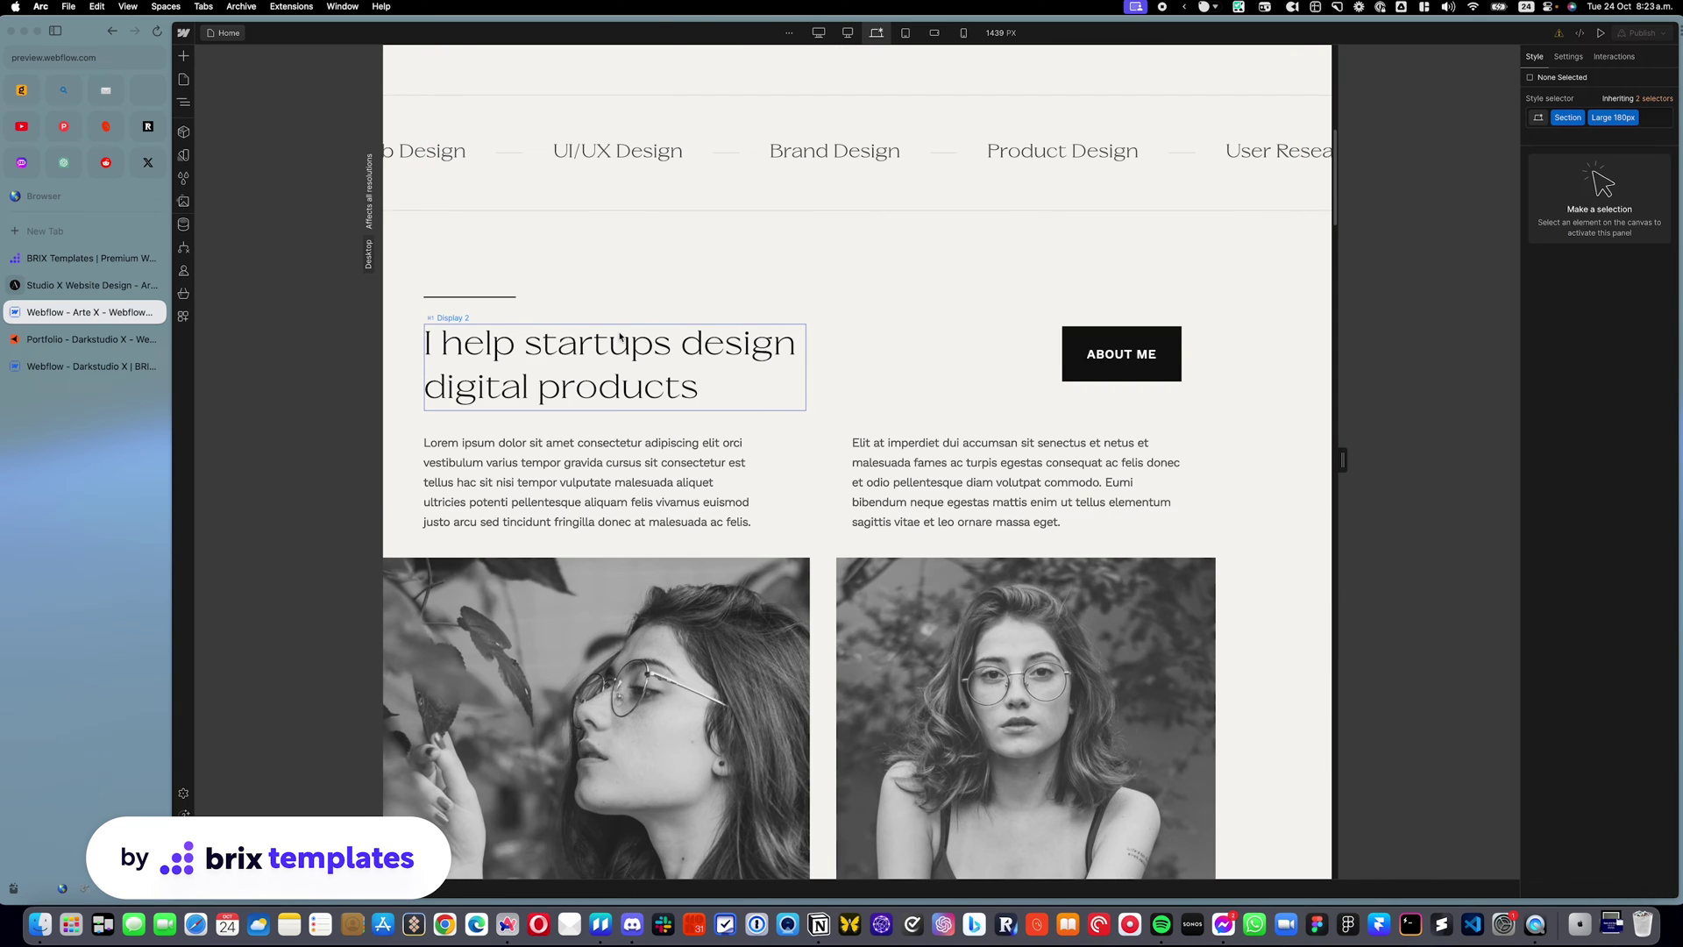
{"action": "scroll", "coordinate": [614, 341], "scroll_direction": "up", "scroll_amount": 15}
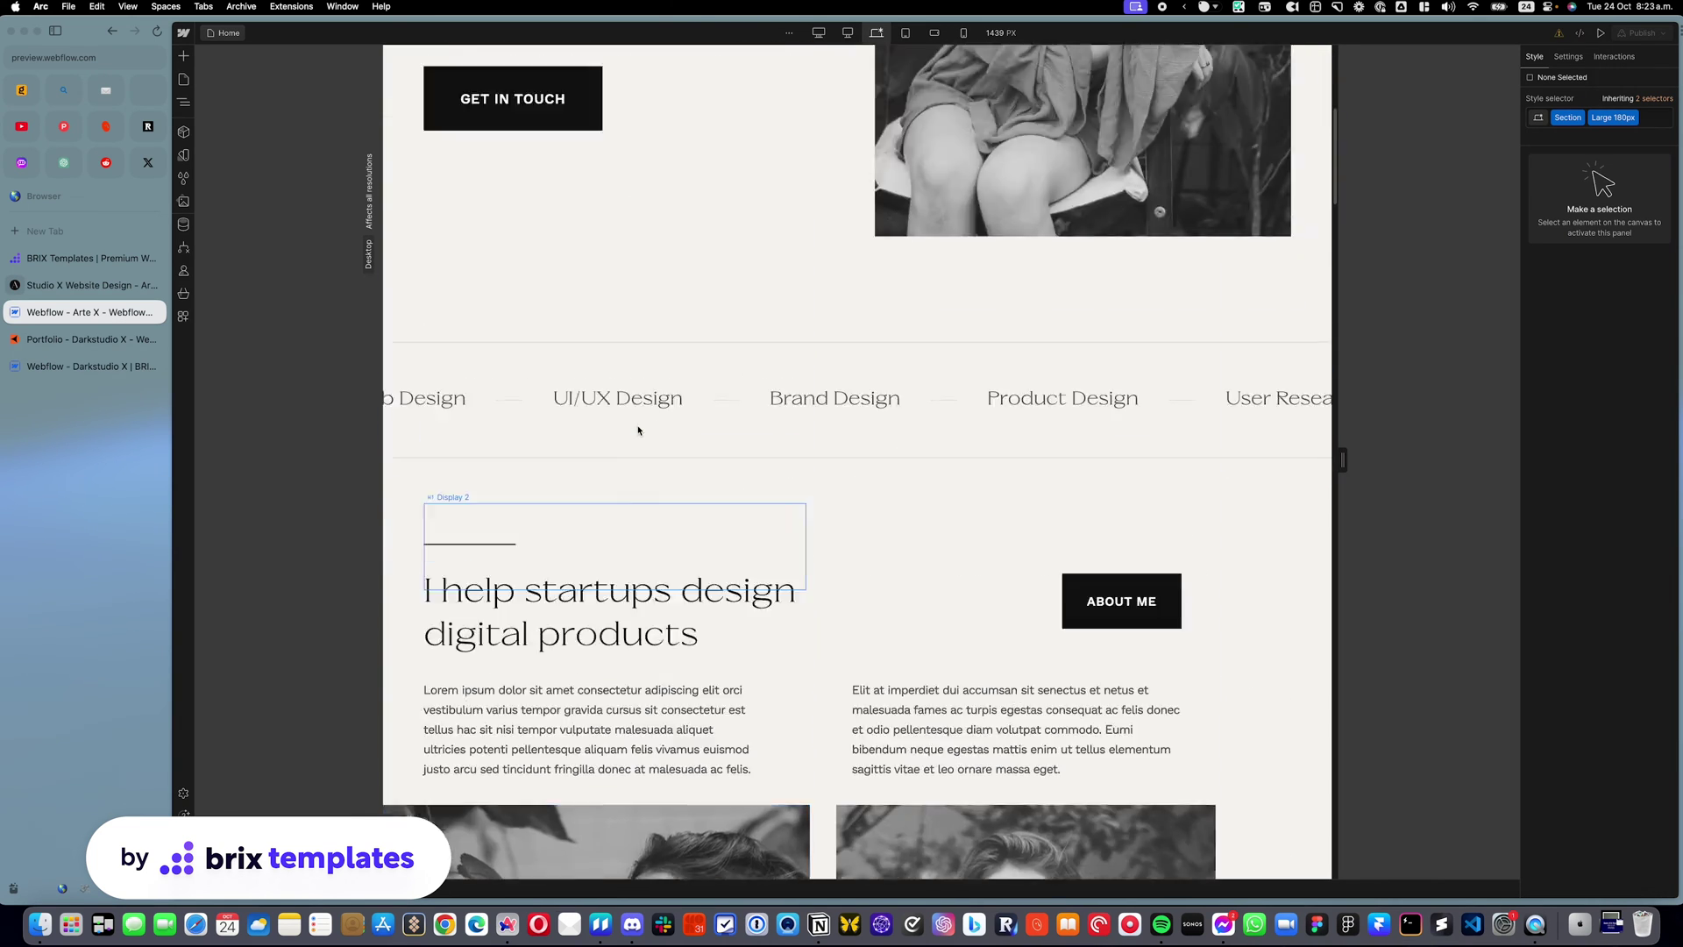
{"action": "left_click", "coordinate": [183, 79]}
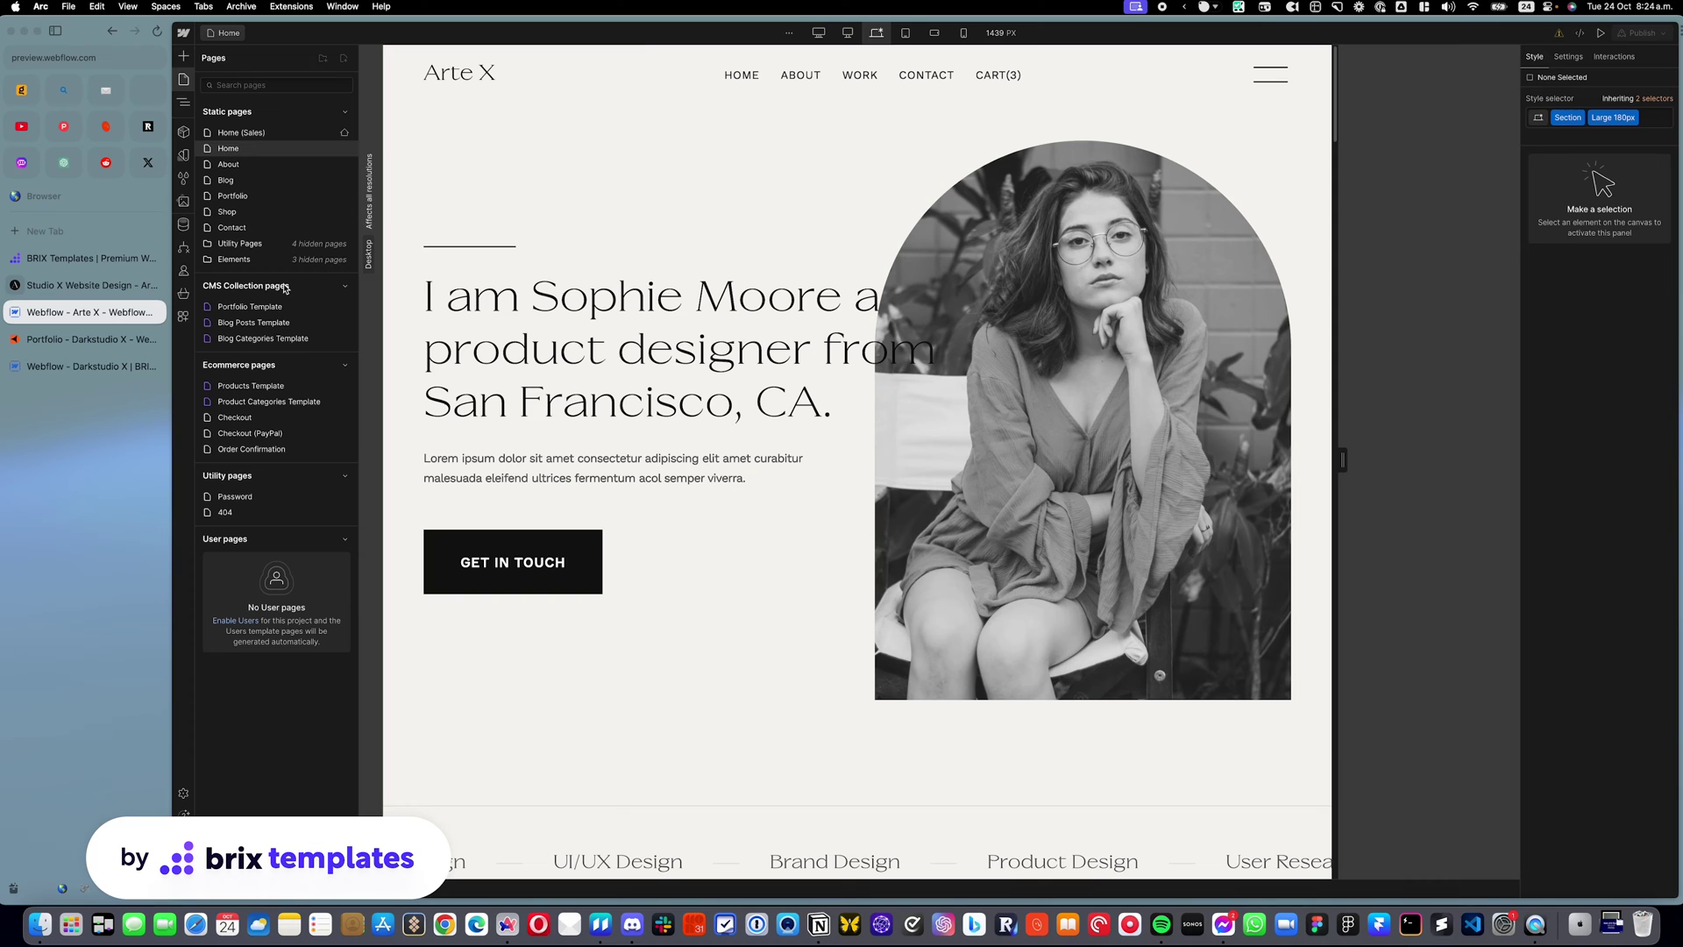
{"action": "left_click", "coordinate": [254, 323]}
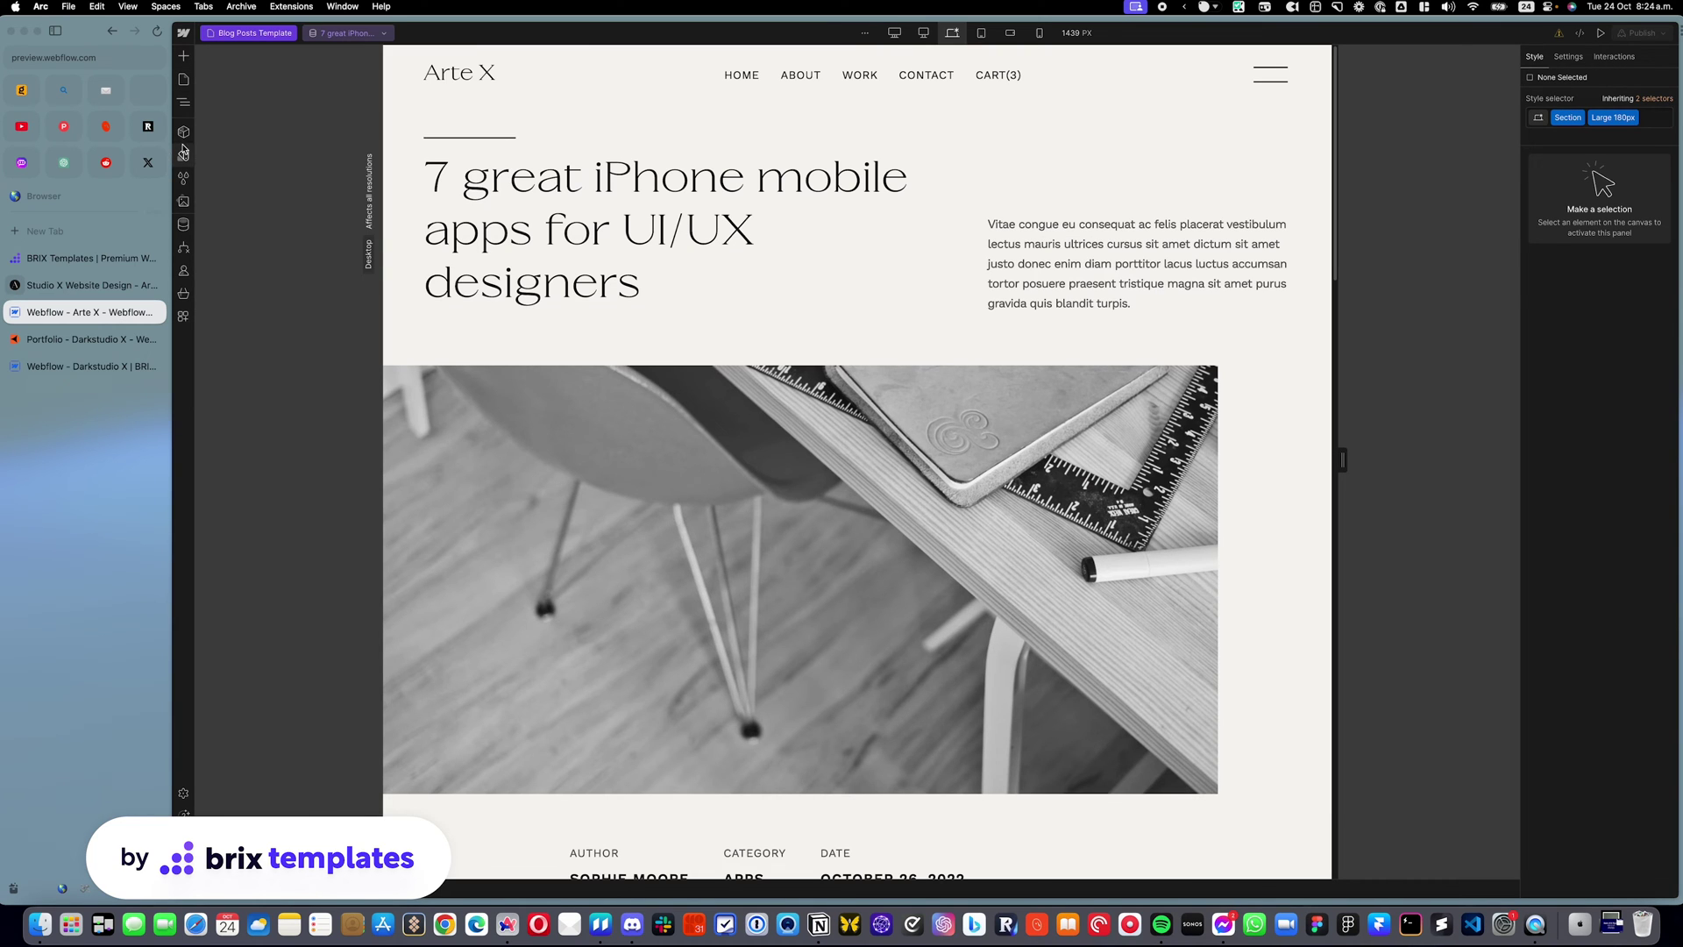
{"action": "left_click", "coordinate": [183, 79]}
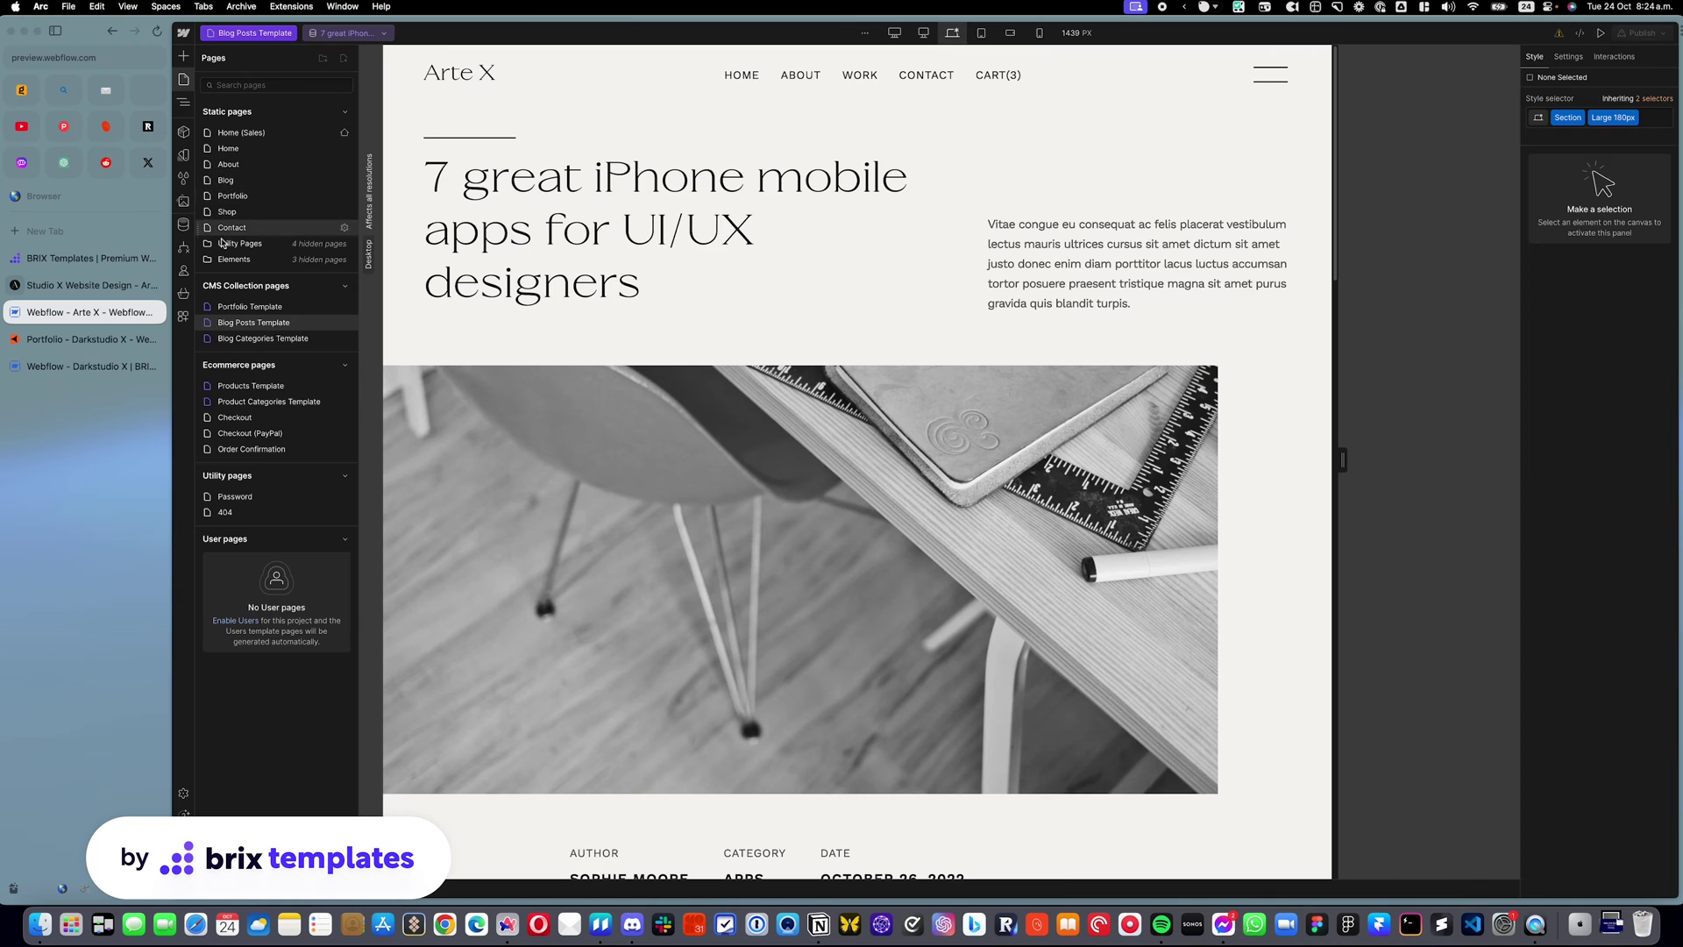
{"action": "left_click", "coordinate": [237, 308]}
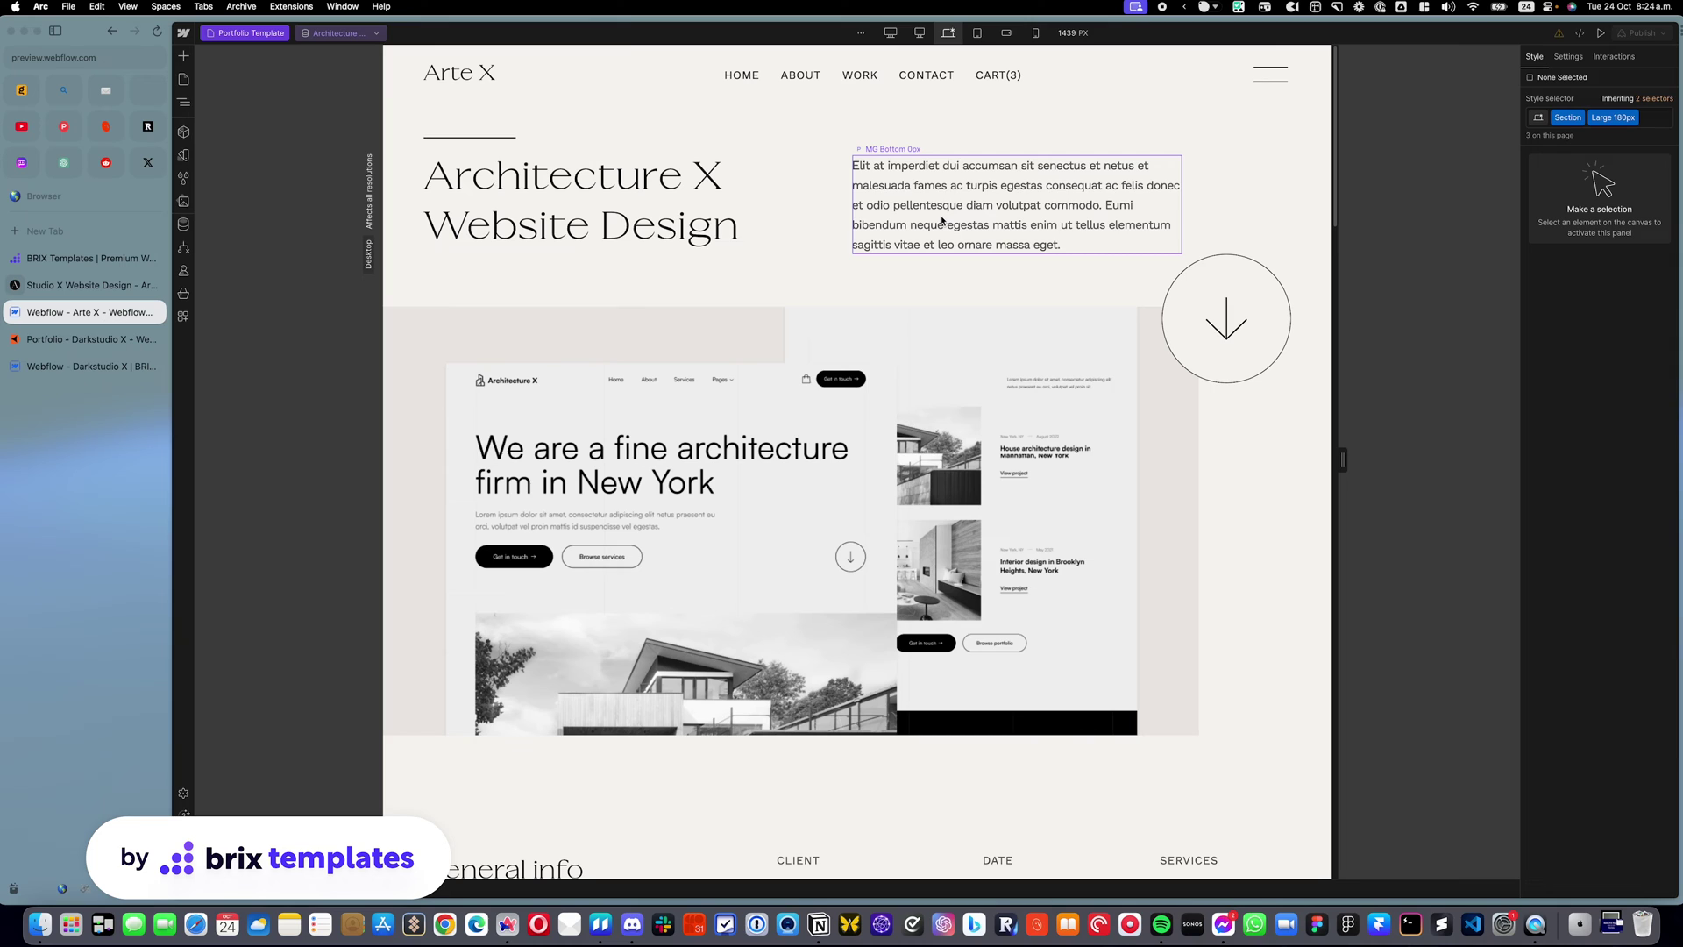
Select the Architecture X hero section, toggle the Navigator, and show the site's Pages list.
{"action": "left_click", "coordinate": [394, 147]}
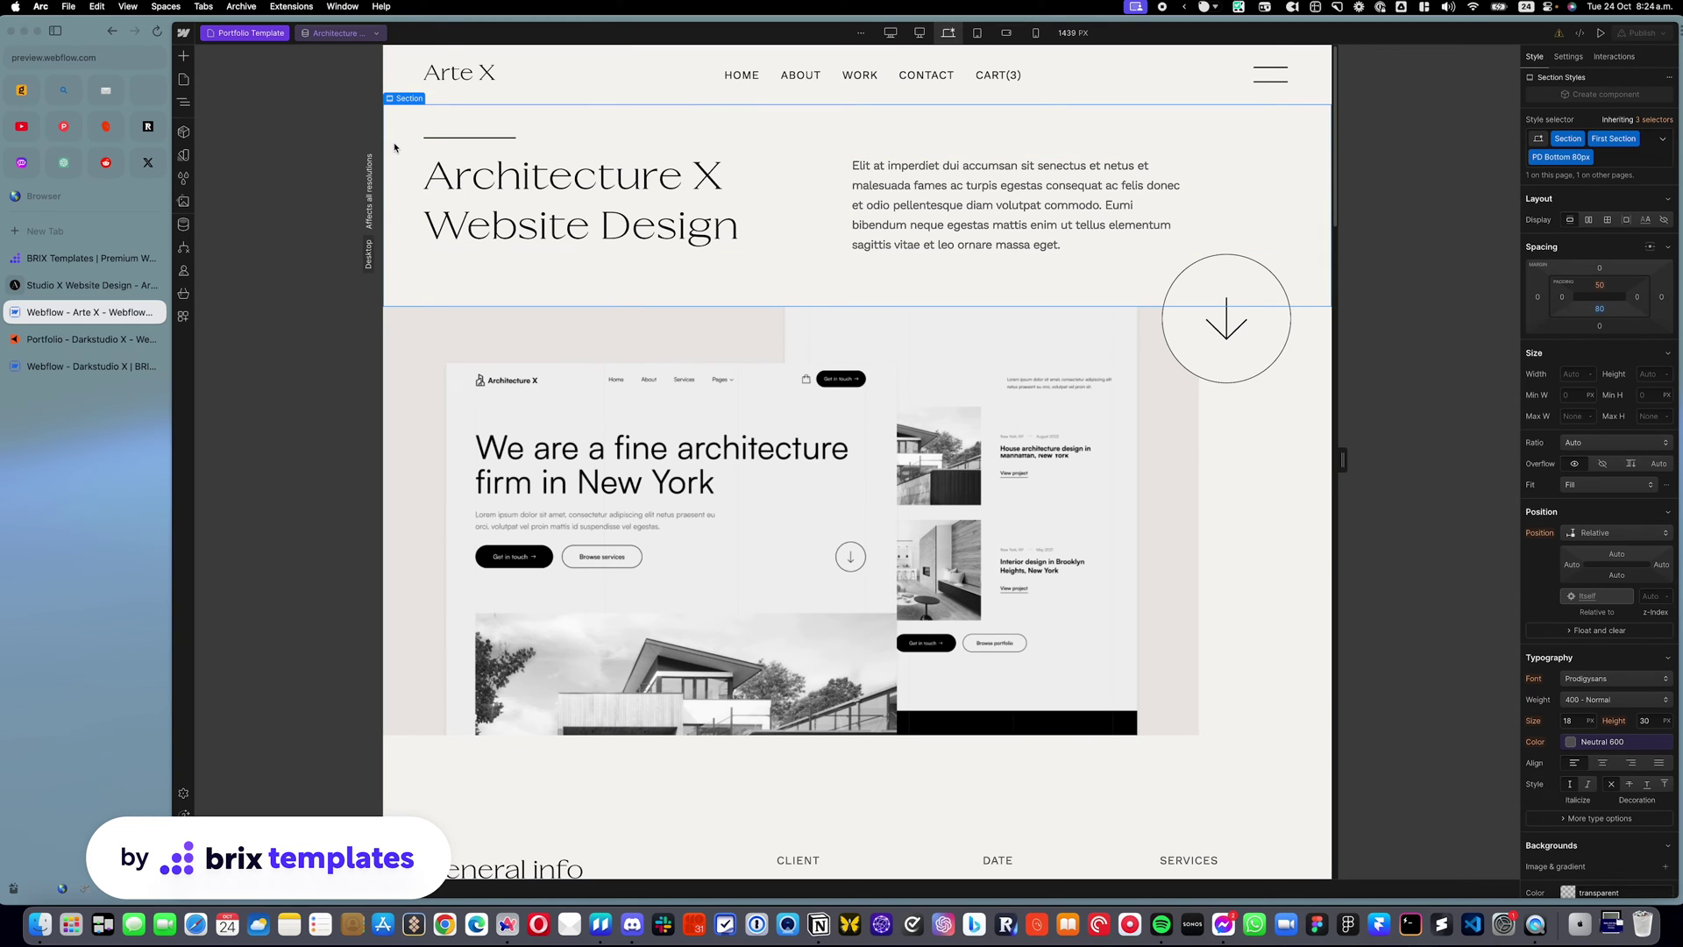
{"action": "left_click", "coordinate": [188, 108]}
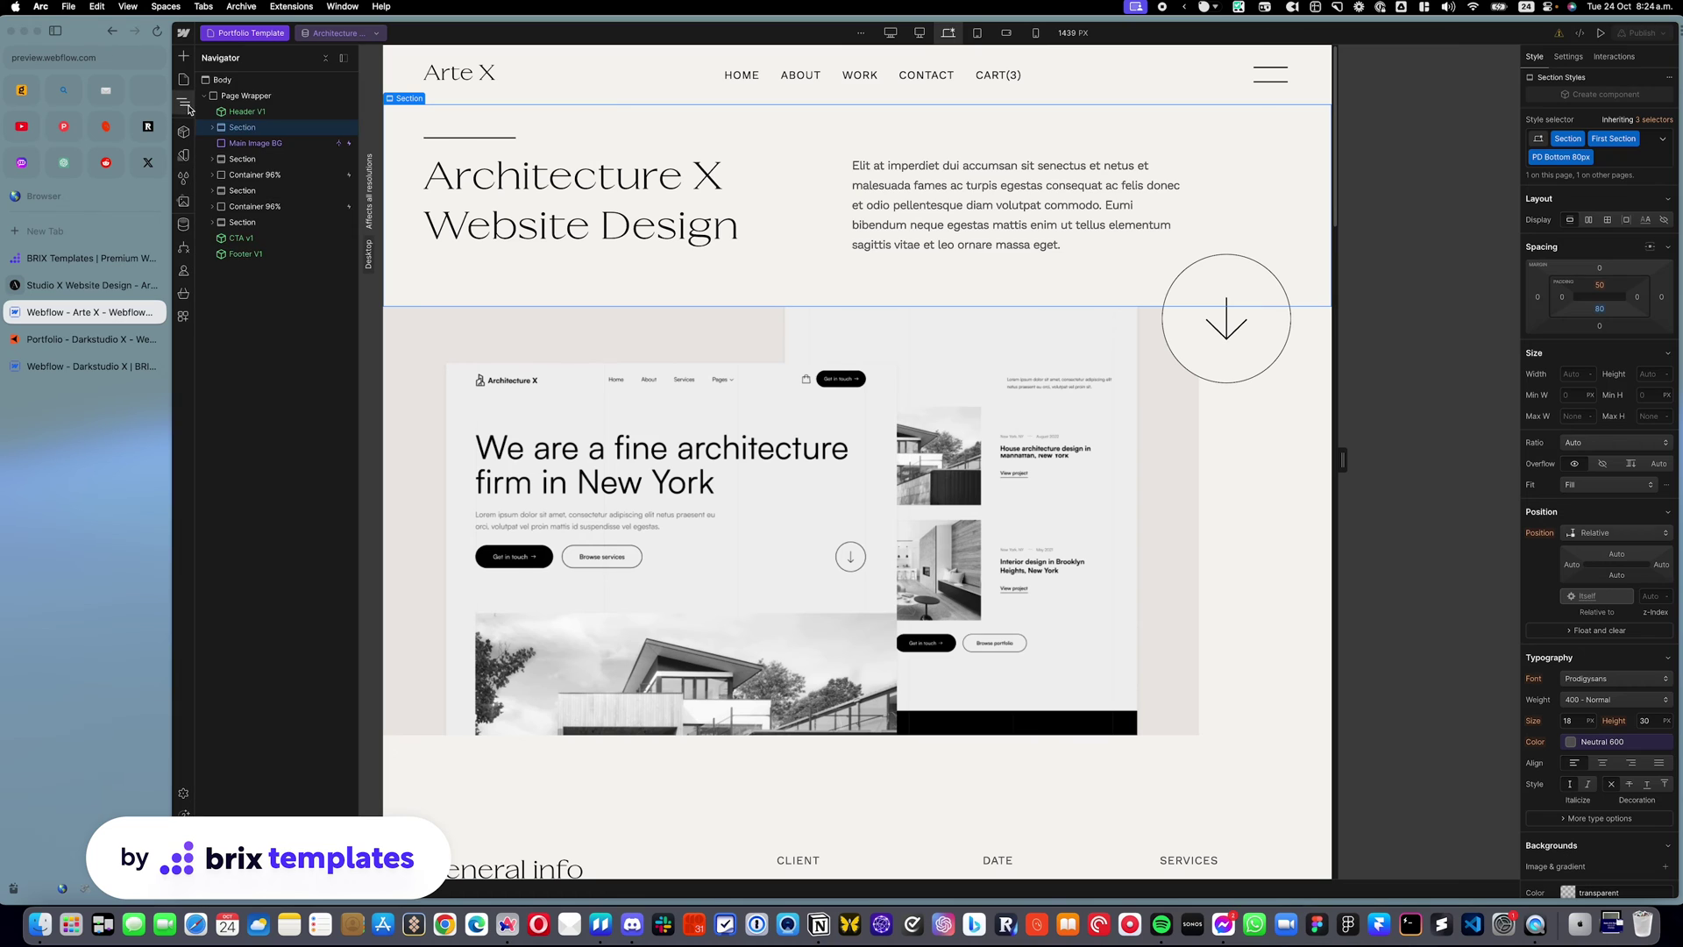
{"action": "left_click", "coordinate": [185, 104]}
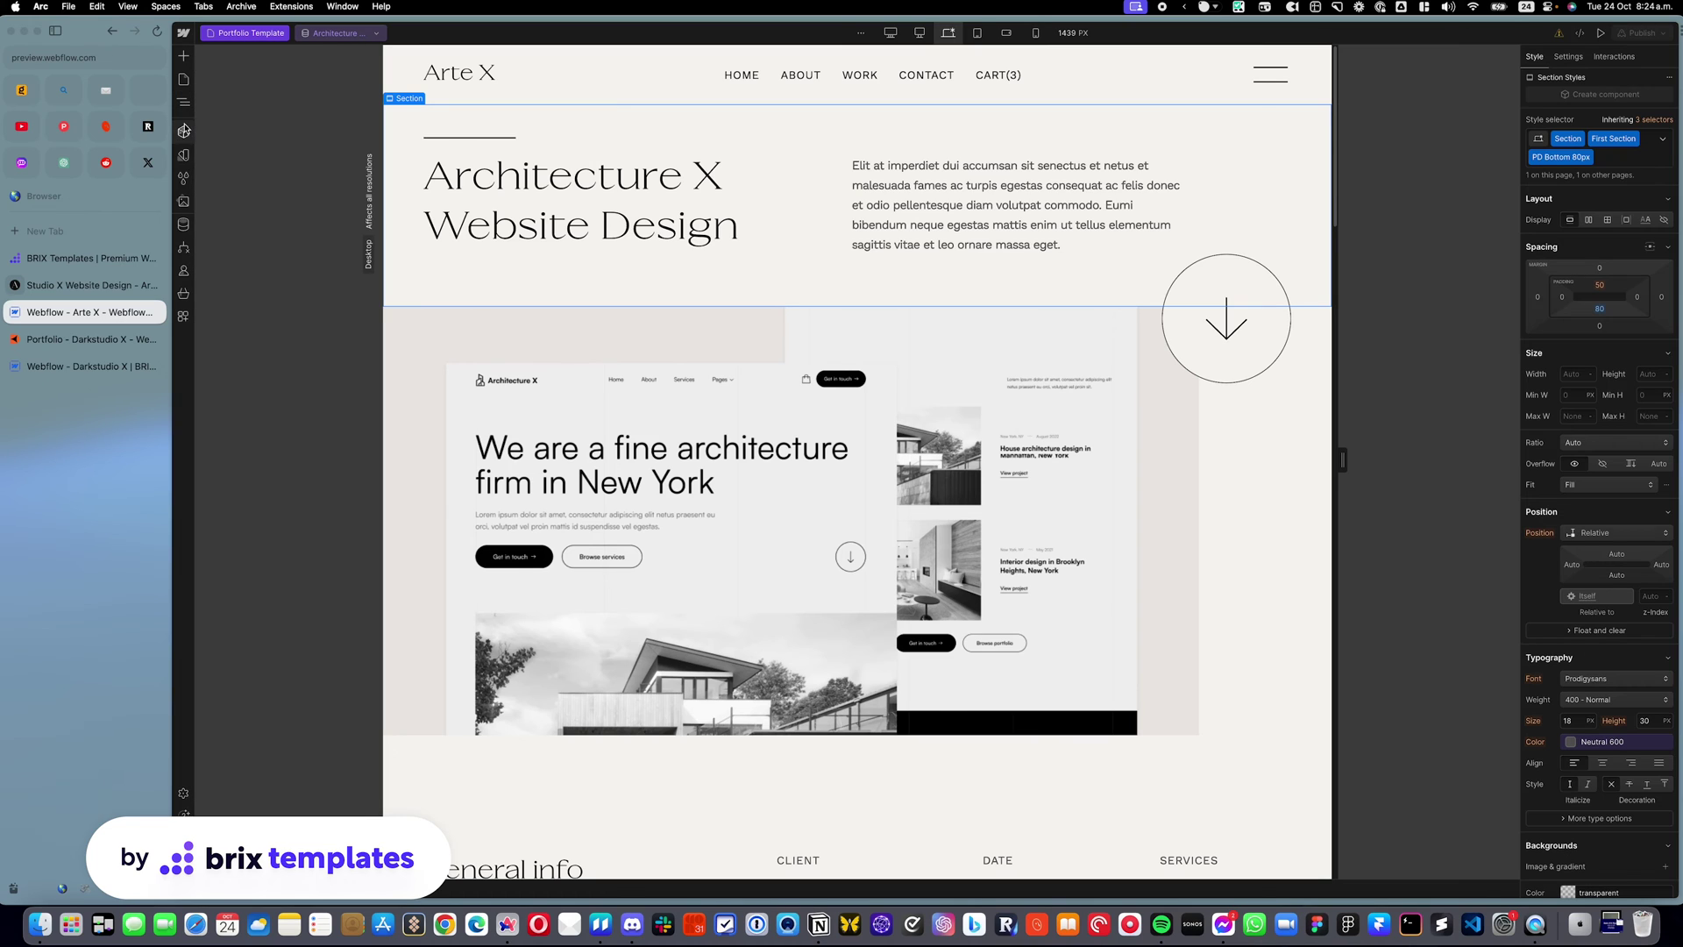
{"action": "left_click", "coordinate": [185, 80]}
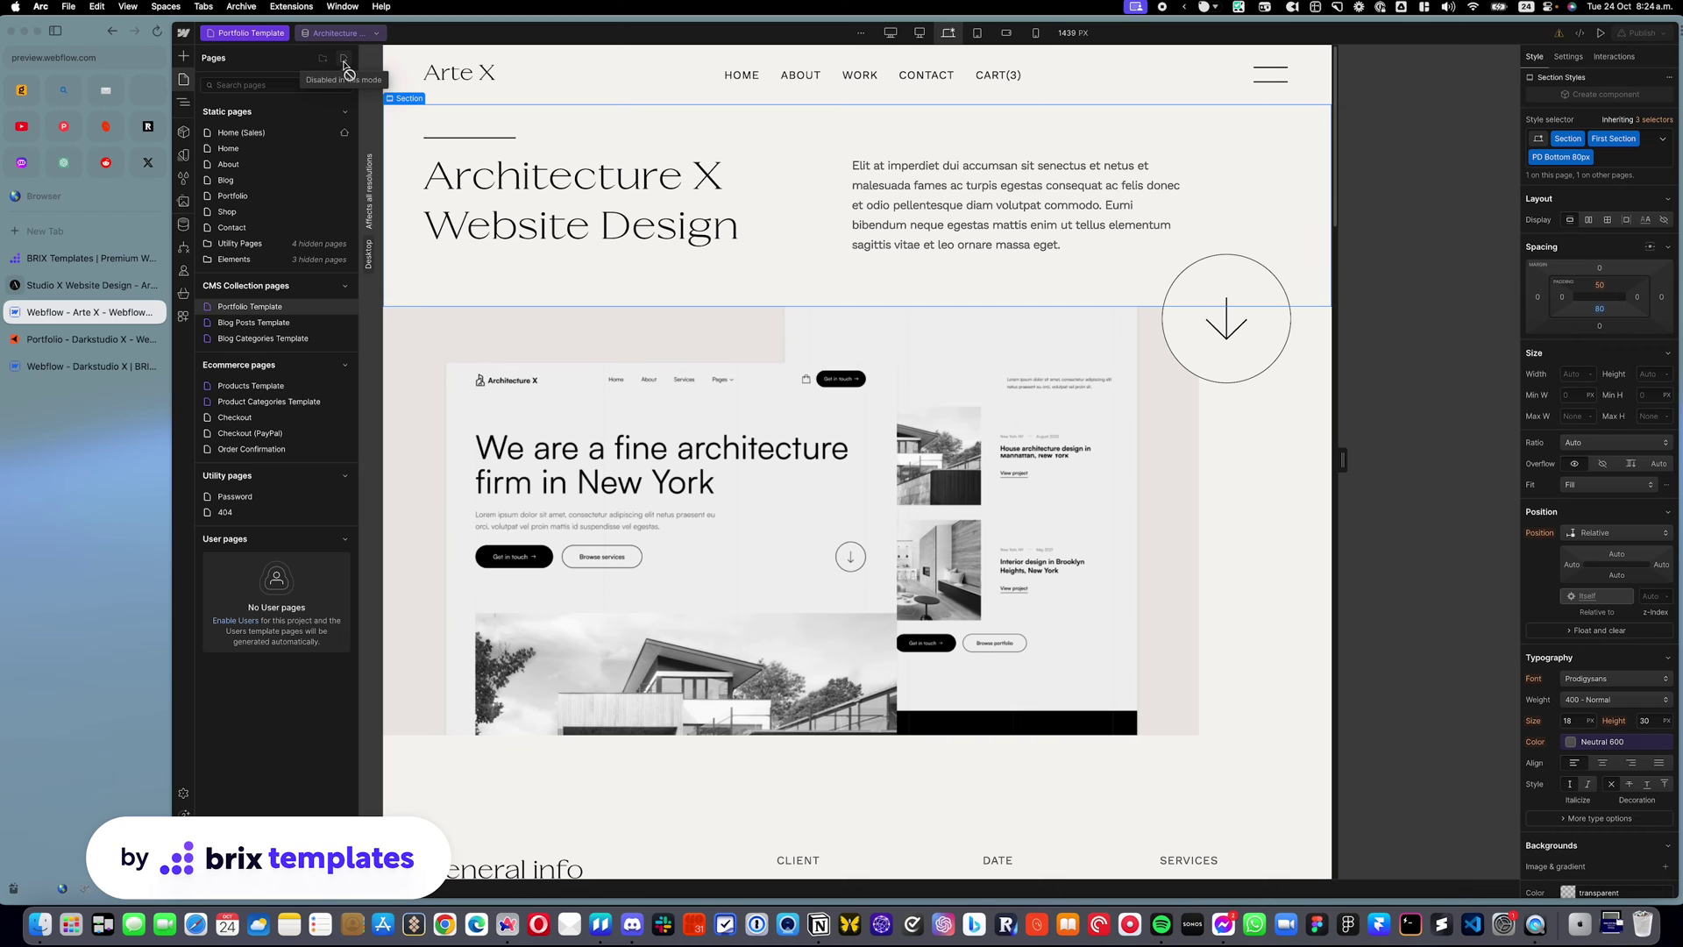
{"action": "left_click", "coordinate": [260, 227]}
{"action": "left_click", "coordinate": [633, 180]}
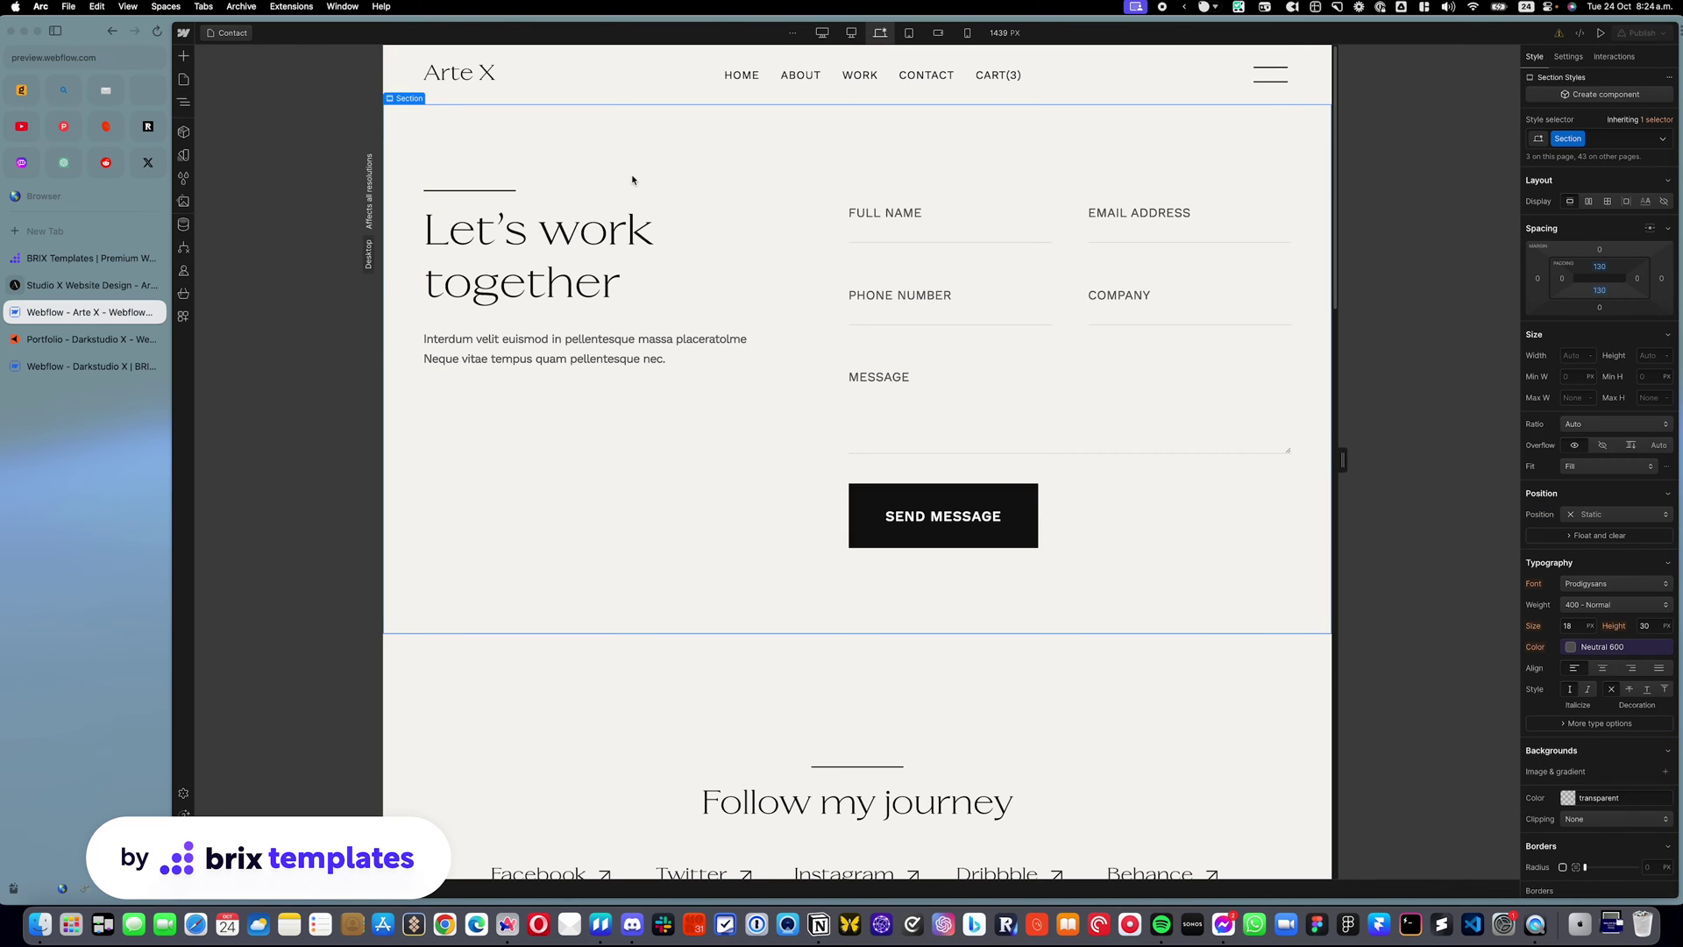
{"action": "scroll", "coordinate": [633, 180], "scroll_direction": "down", "scroll_amount": 10}
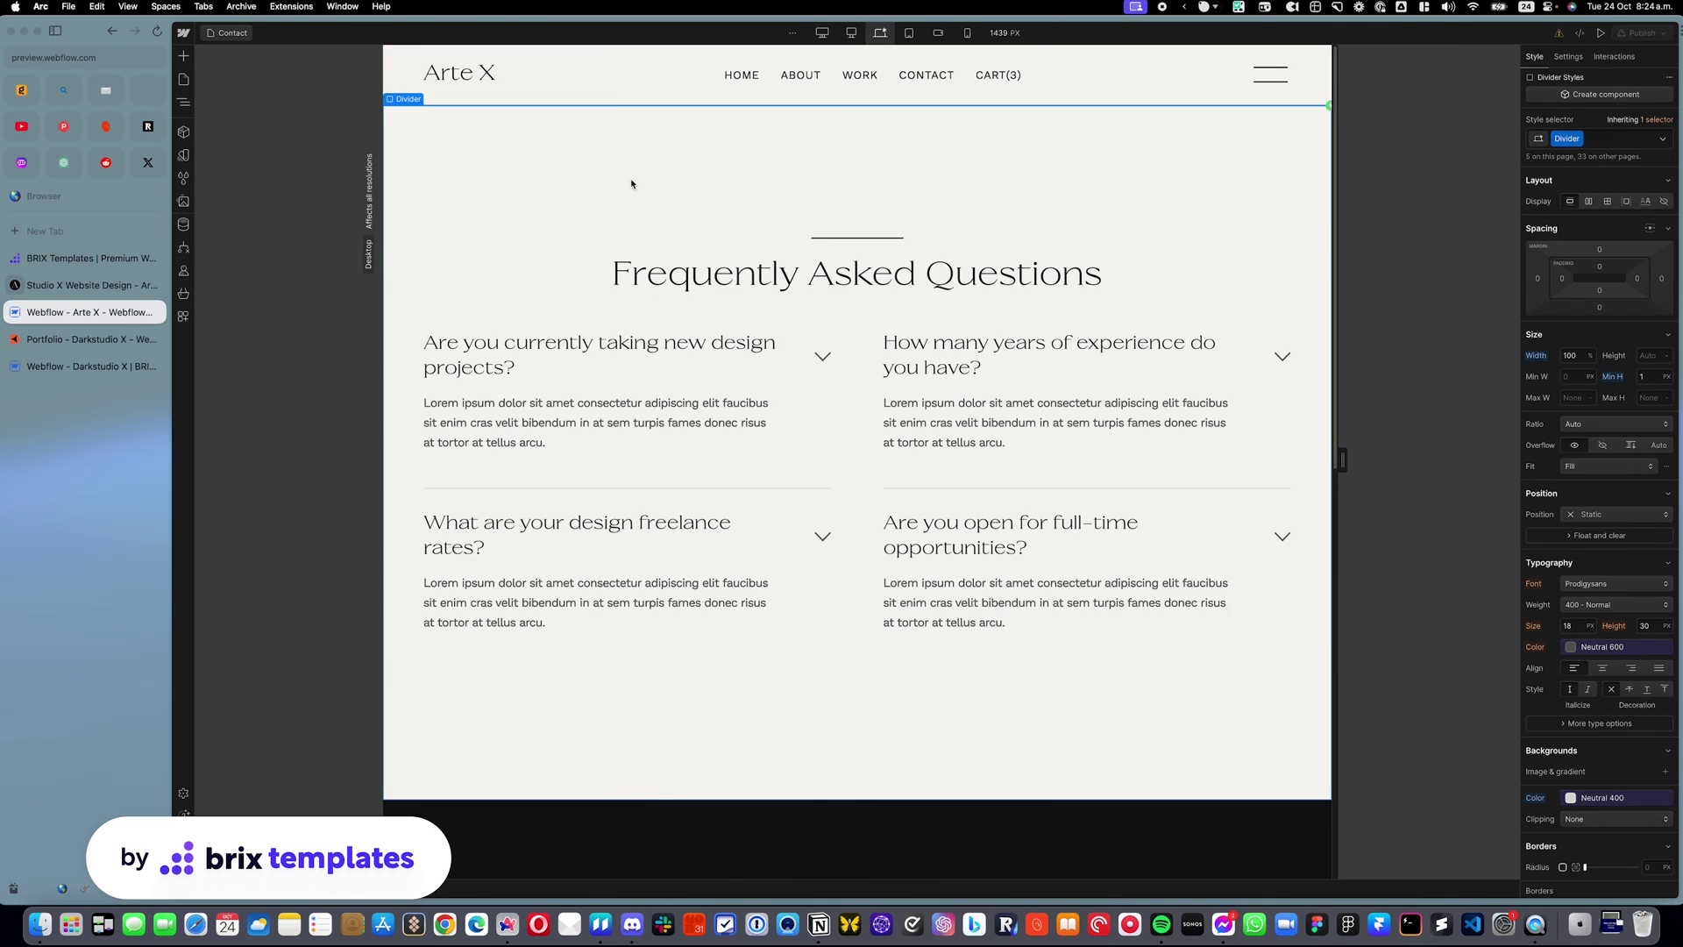
{"action": "scroll", "coordinate": [631, 181], "scroll_direction": "down", "scroll_amount": 8}
{"action": "left_click", "coordinate": [631, 183]}
{"action": "scroll", "coordinate": [781, 172], "scroll_direction": "down", "scroll_amount": 5}
{"action": "left_click", "coordinate": [781, 172]}
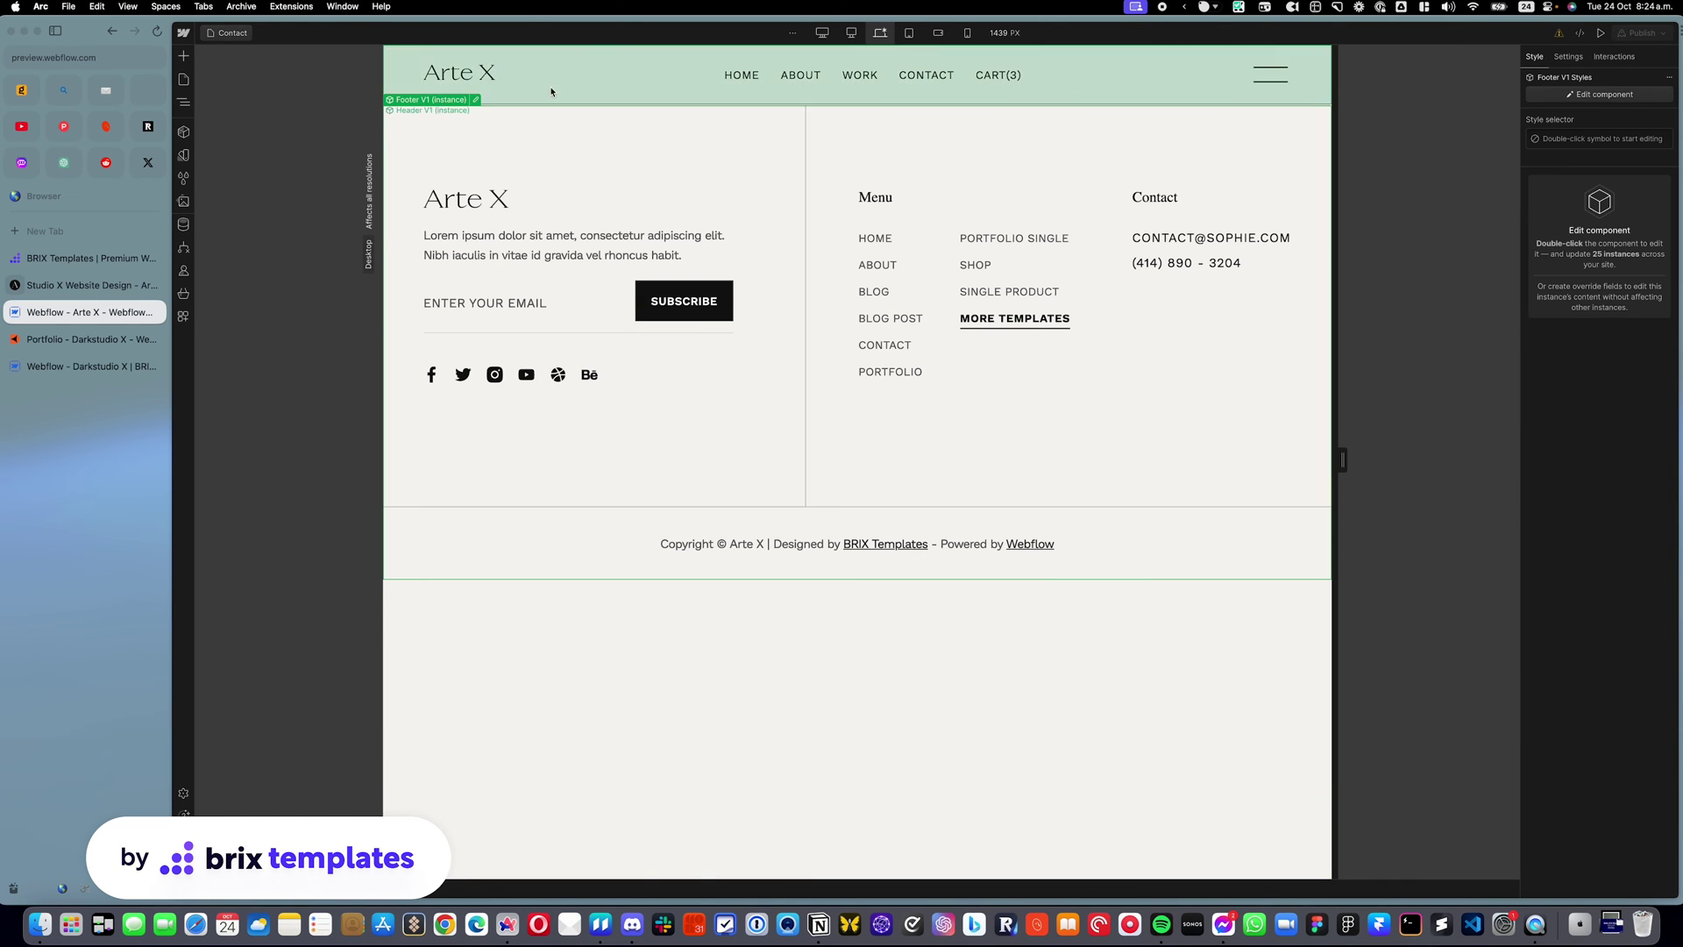
{"action": "left_click", "coordinate": [184, 101]}
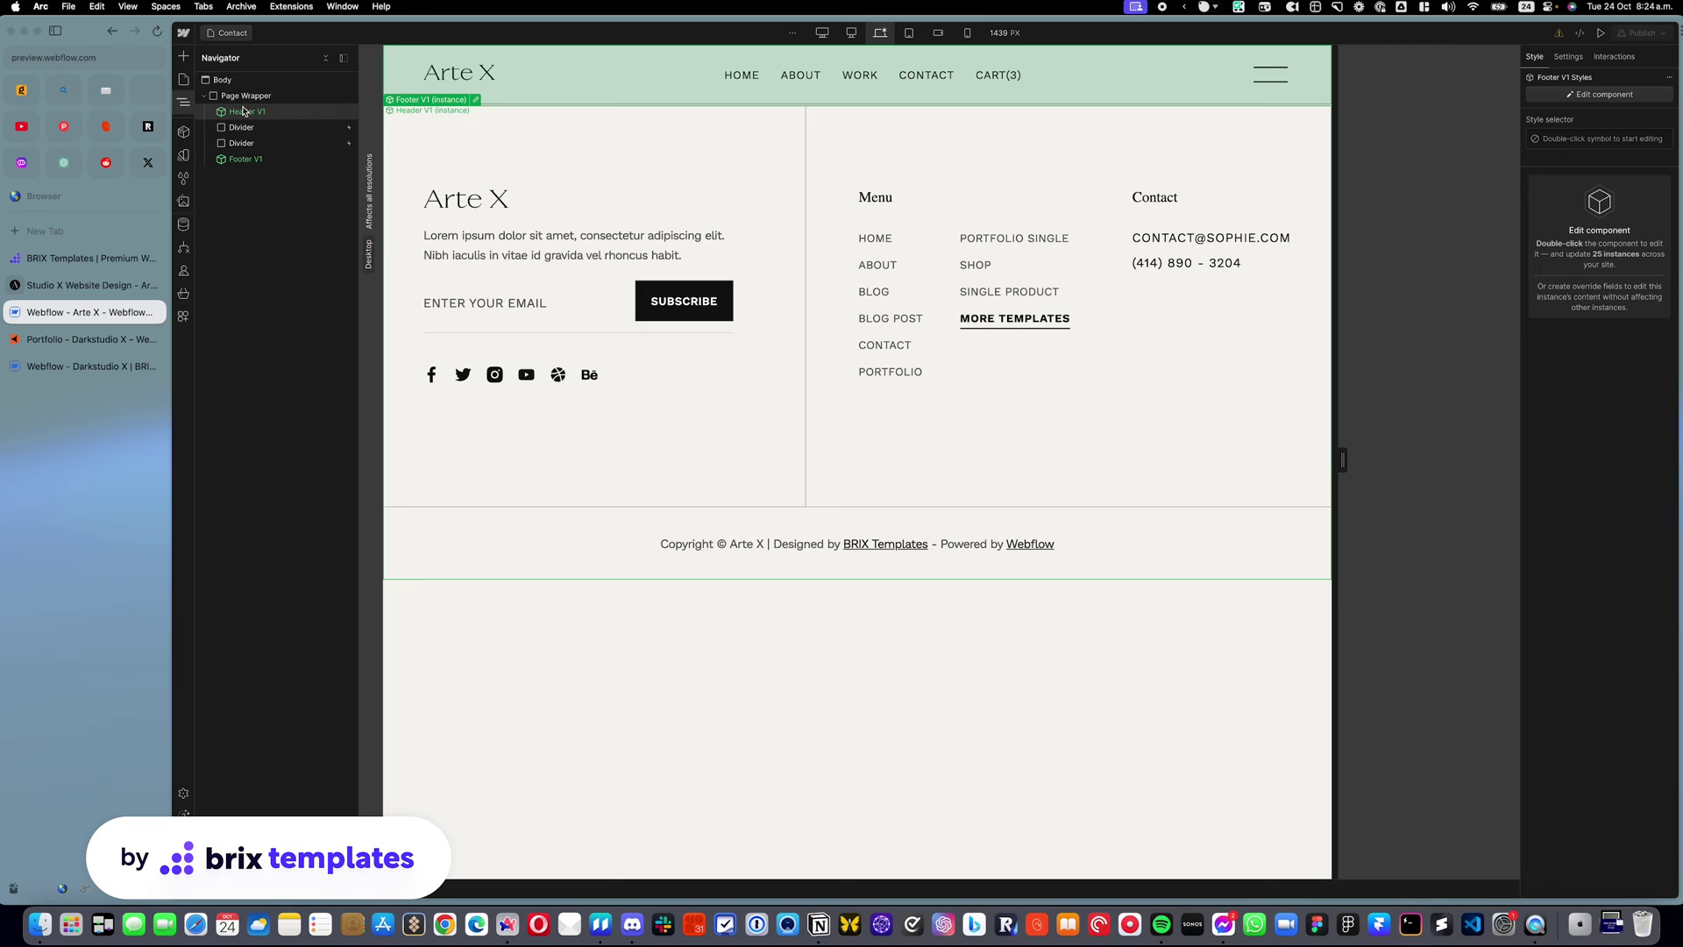
{"action": "left_click", "coordinate": [183, 78]}
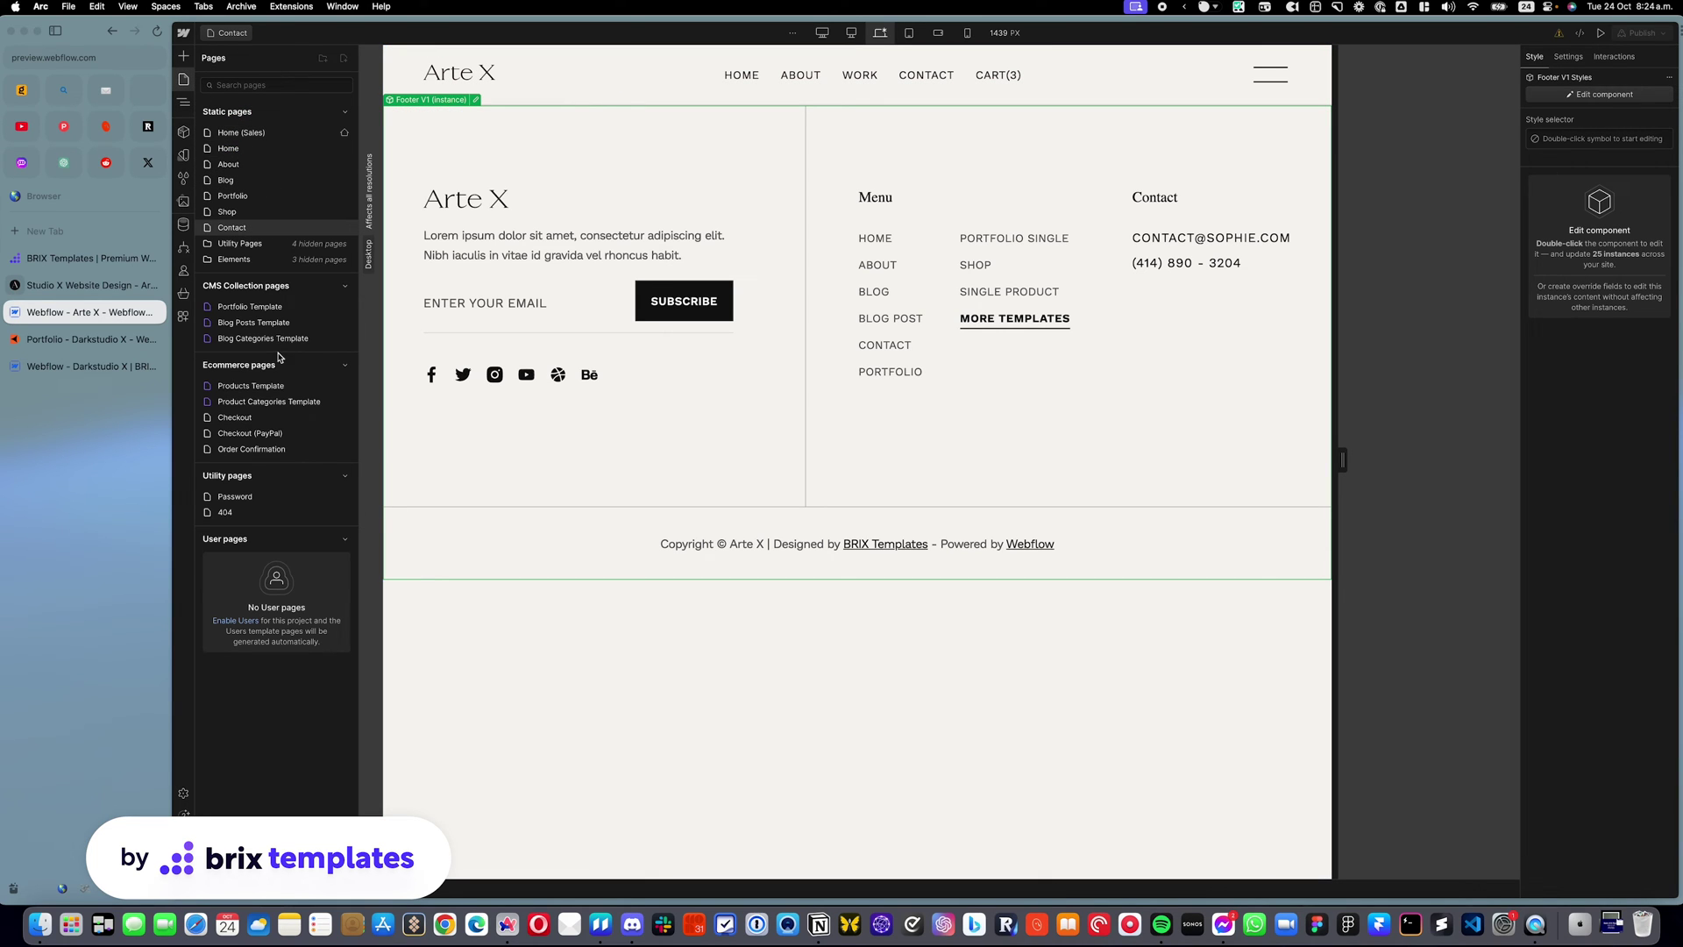
{"action": "left_click", "coordinate": [260, 308]}
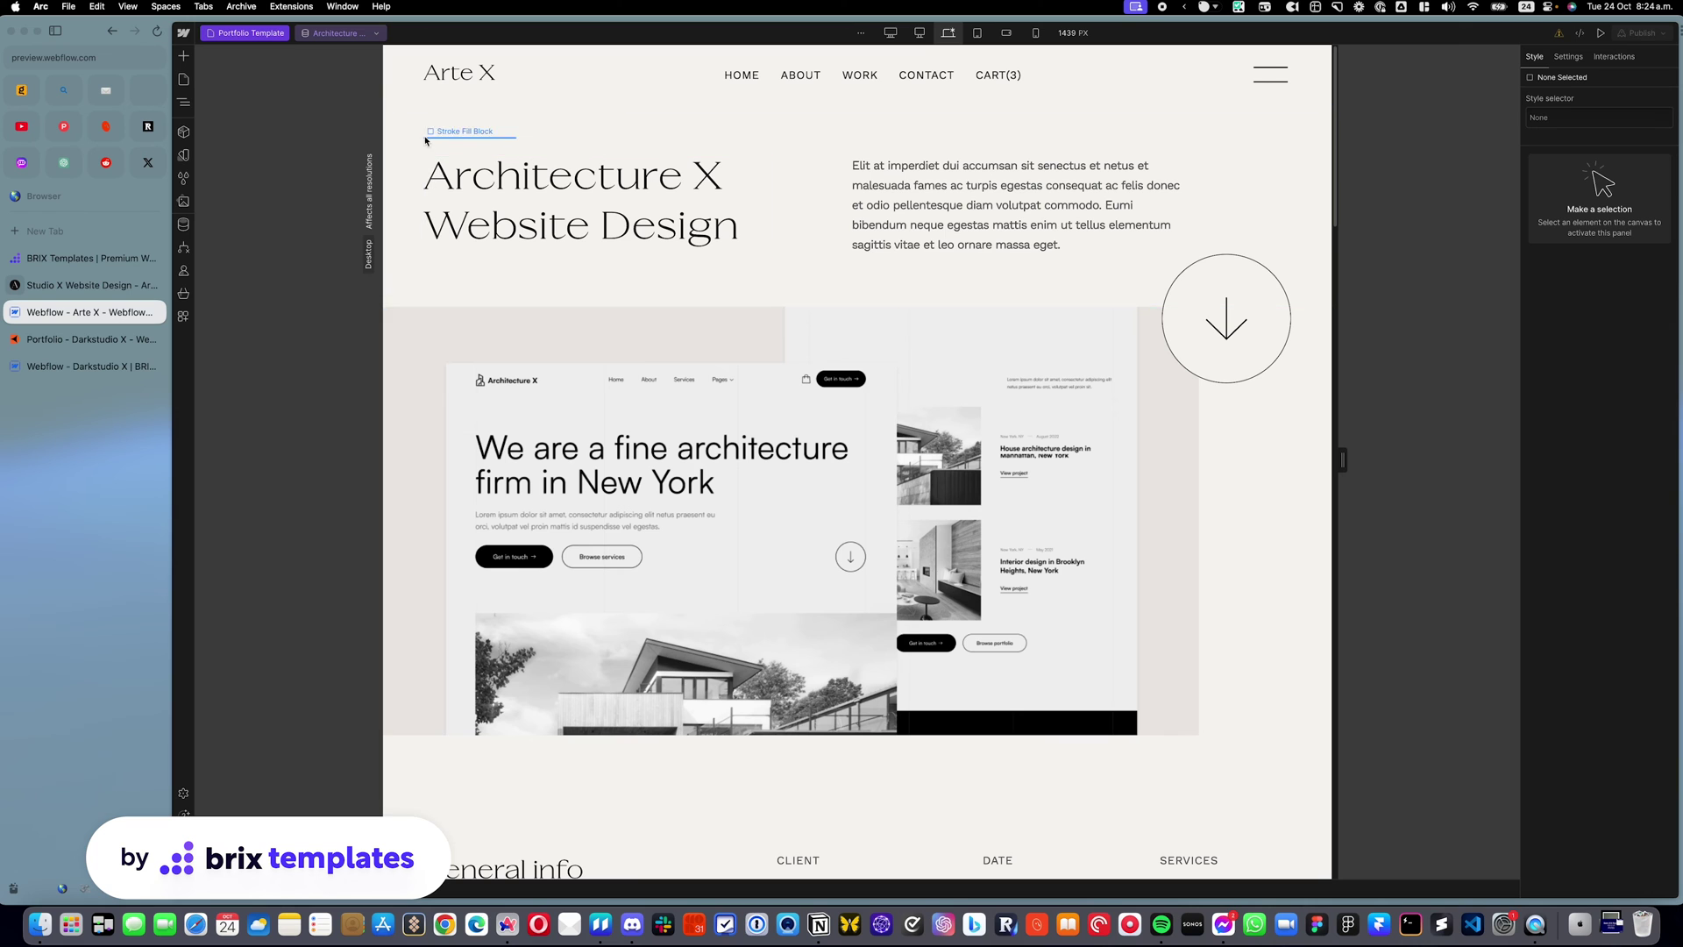
Select the hero section and heading while expanding and collapsing the Page Wrapper in the Navigator.
{"action": "left_click", "coordinate": [408, 126]}
{"action": "left_click", "coordinate": [184, 102]}
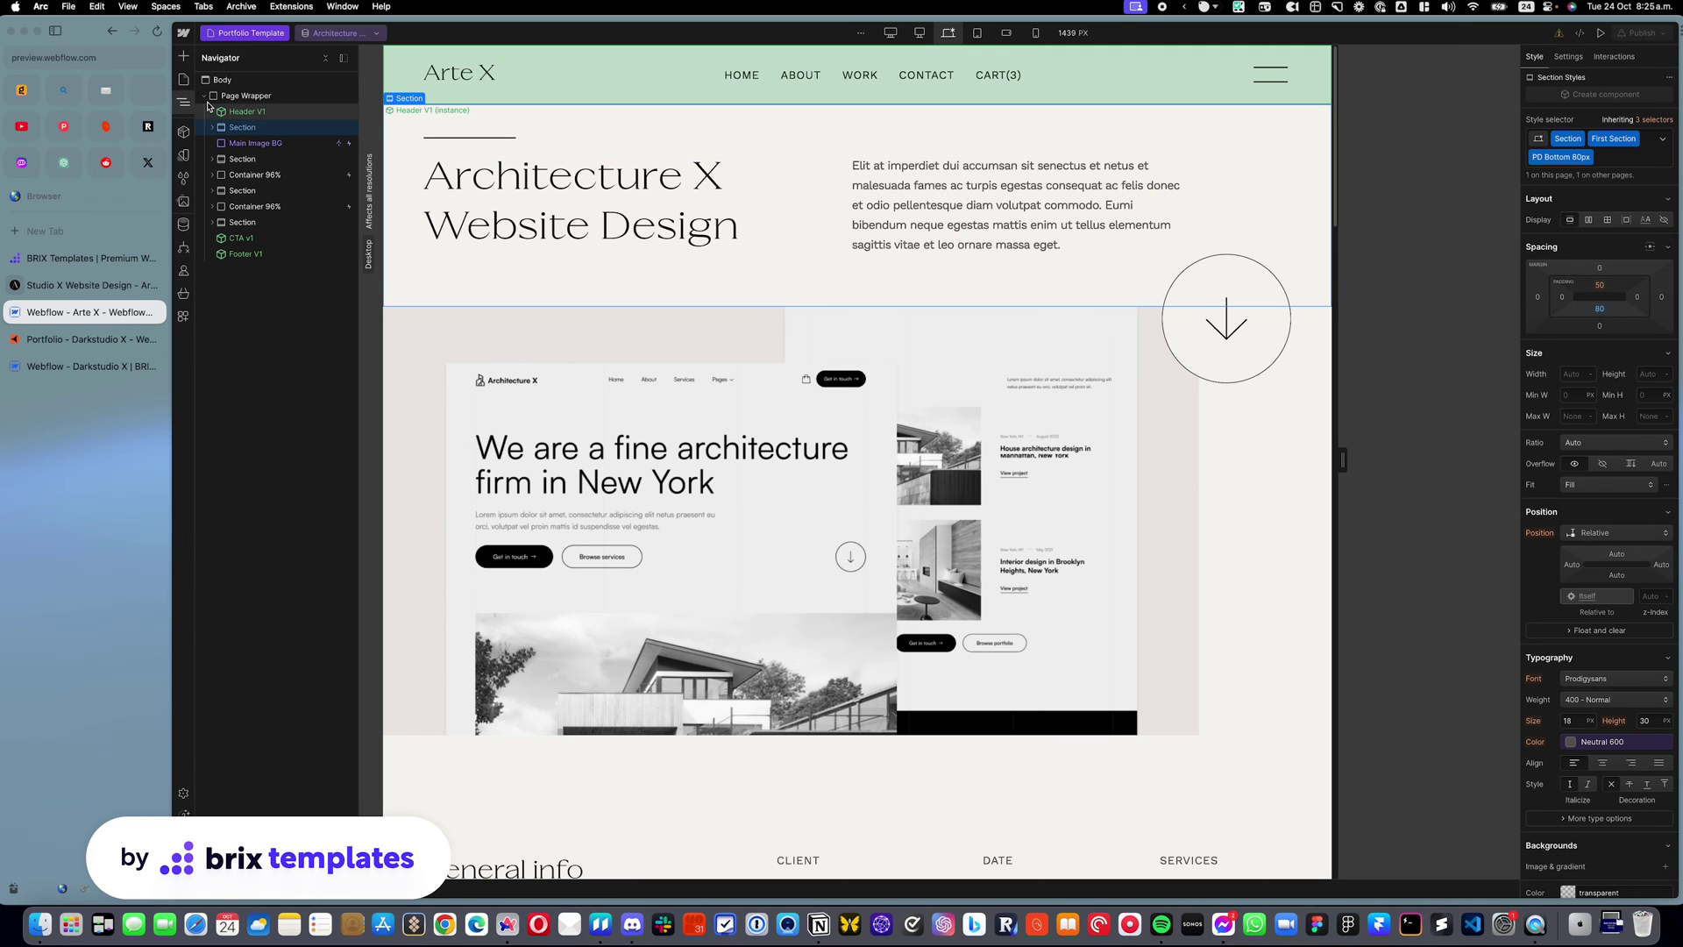
{"action": "left_click", "coordinate": [205, 97]}
{"action": "scroll", "coordinate": [549, 245], "scroll_direction": "down", "scroll_amount": 20}
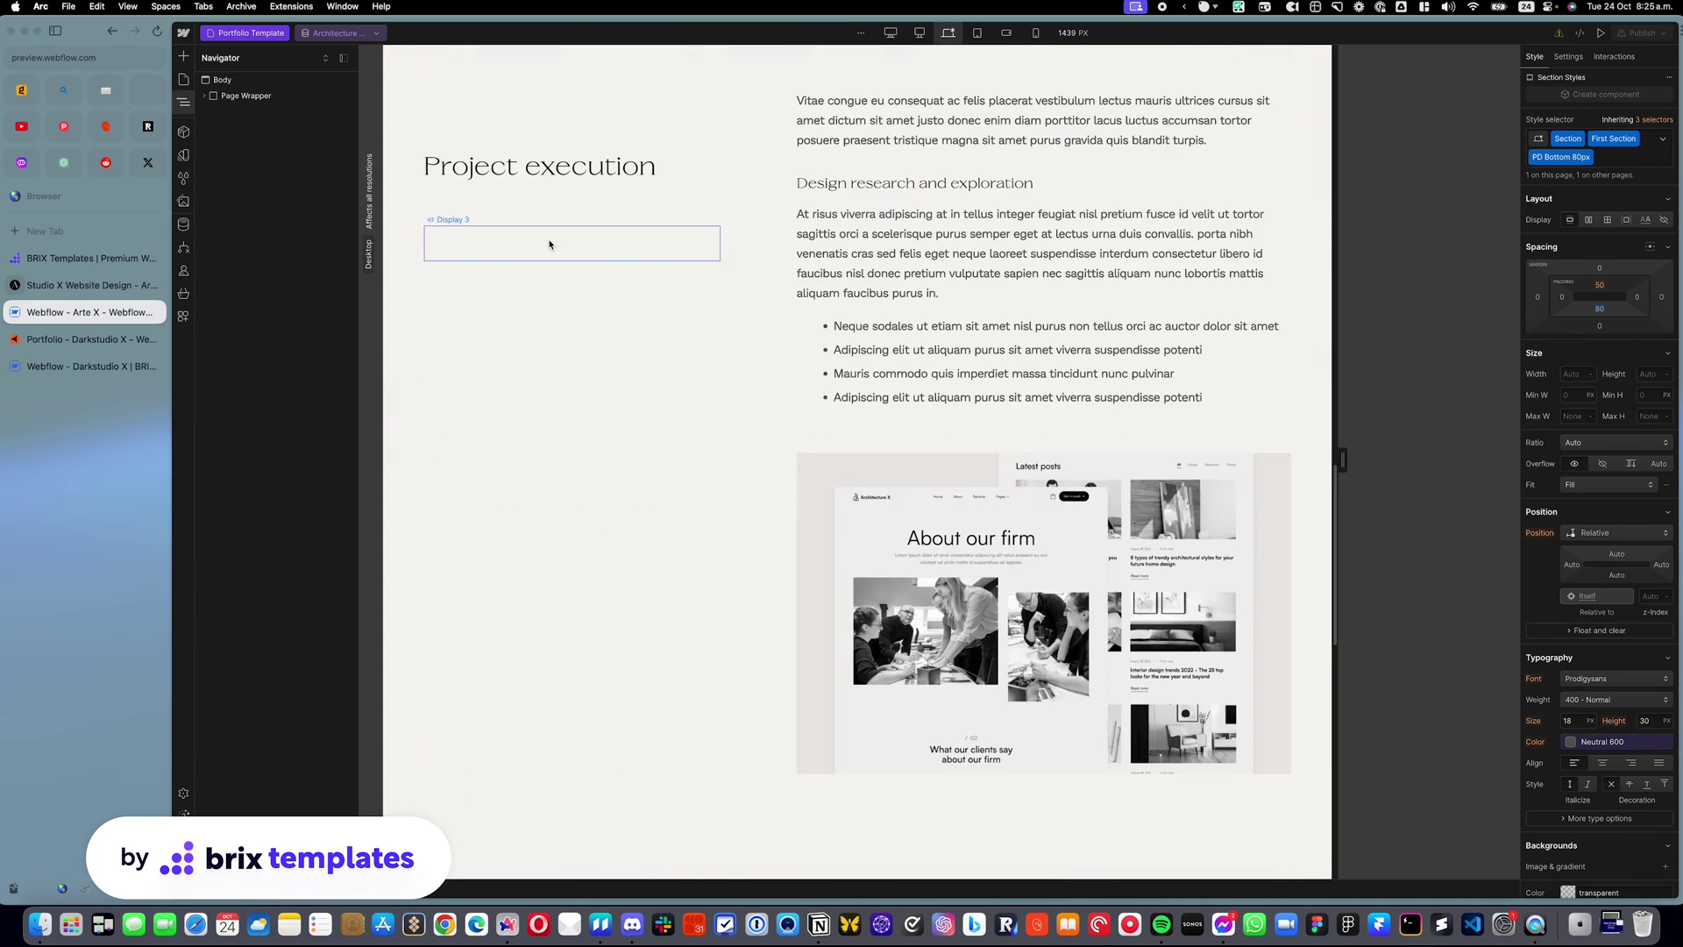
{"action": "scroll", "coordinate": [549, 245], "scroll_direction": "up", "scroll_amount": 20}
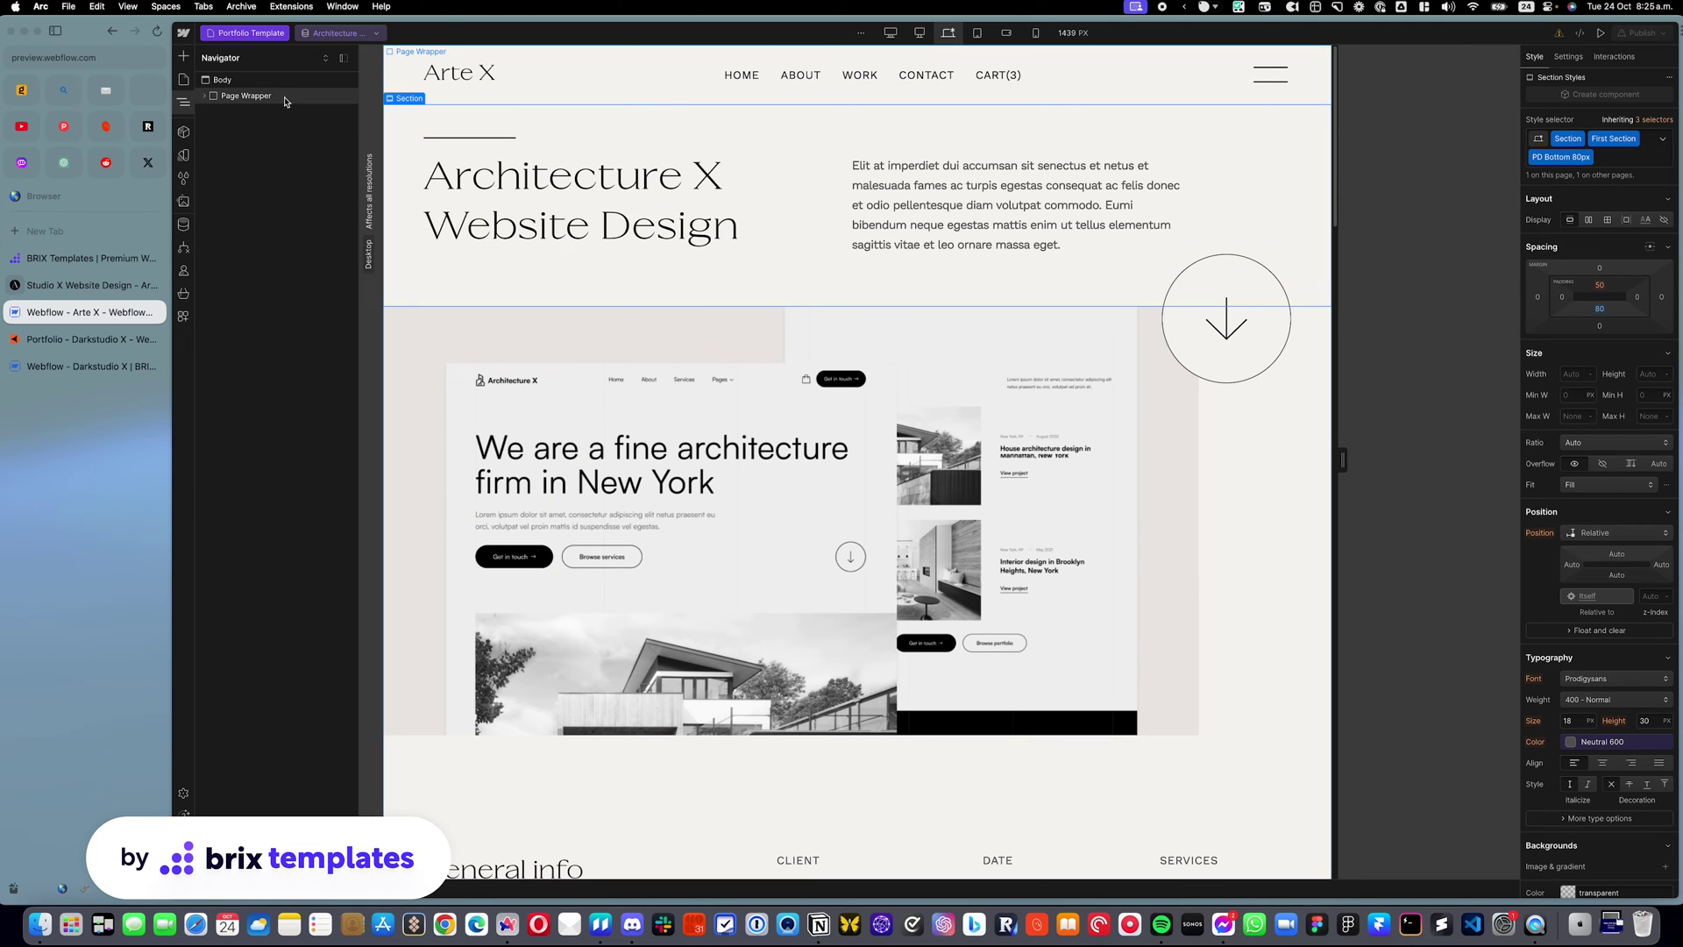
{"action": "left_click", "coordinate": [203, 98]}
{"action": "left_click", "coordinate": [508, 158]}
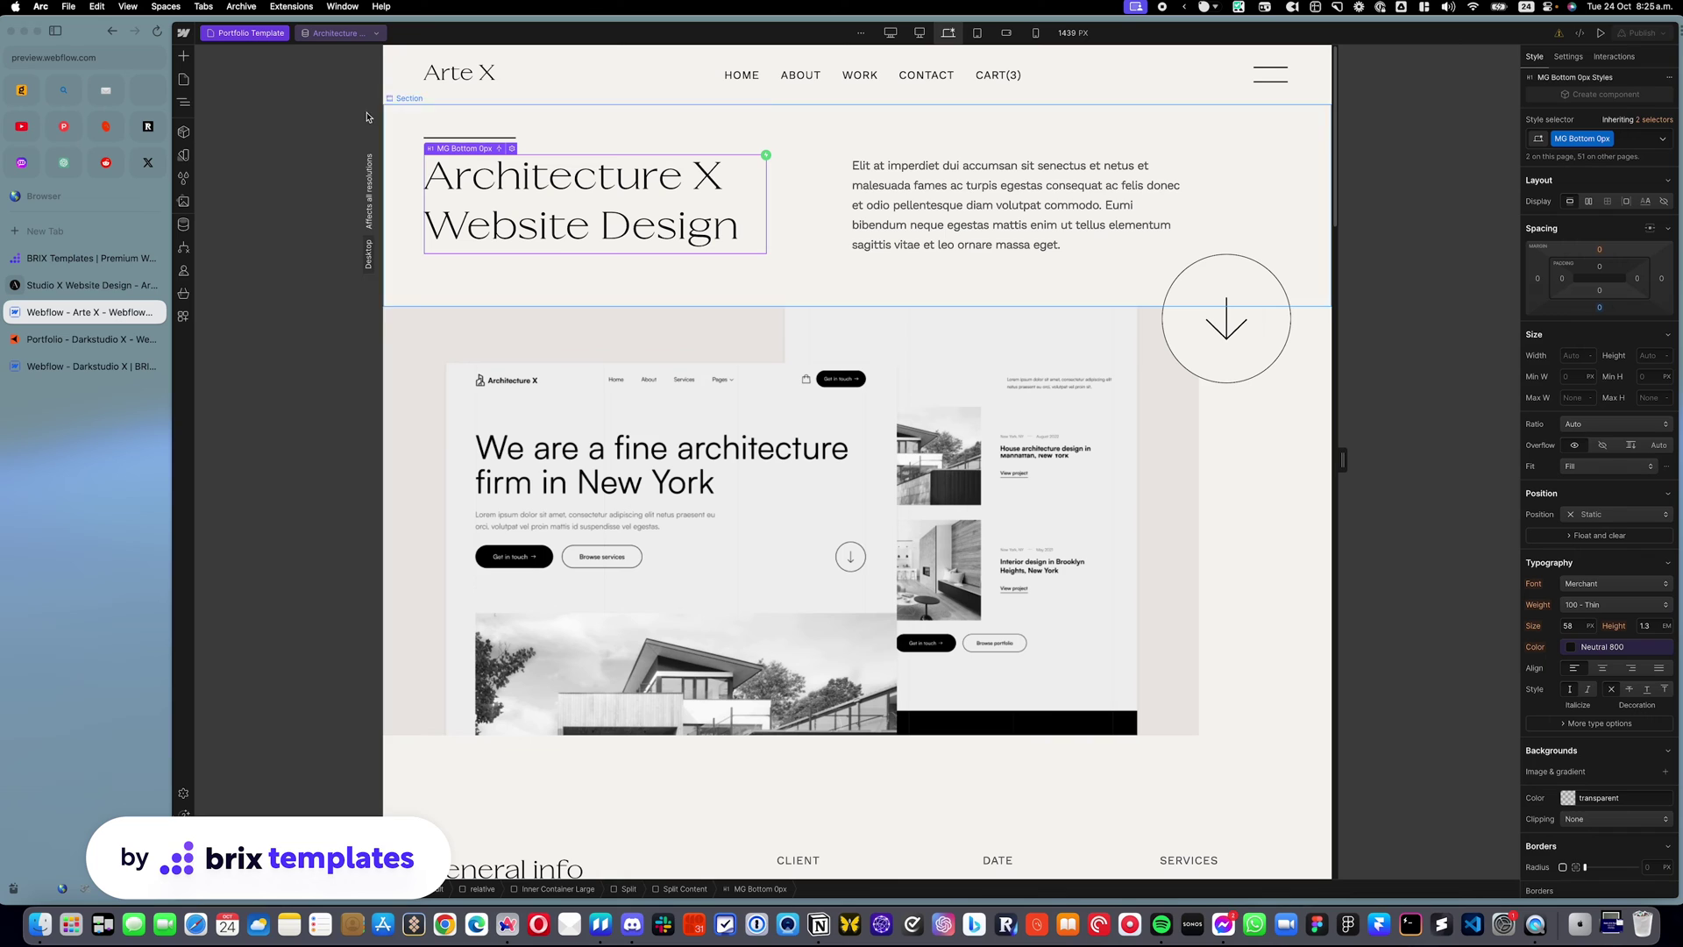
{"action": "left_click", "coordinate": [184, 105]}
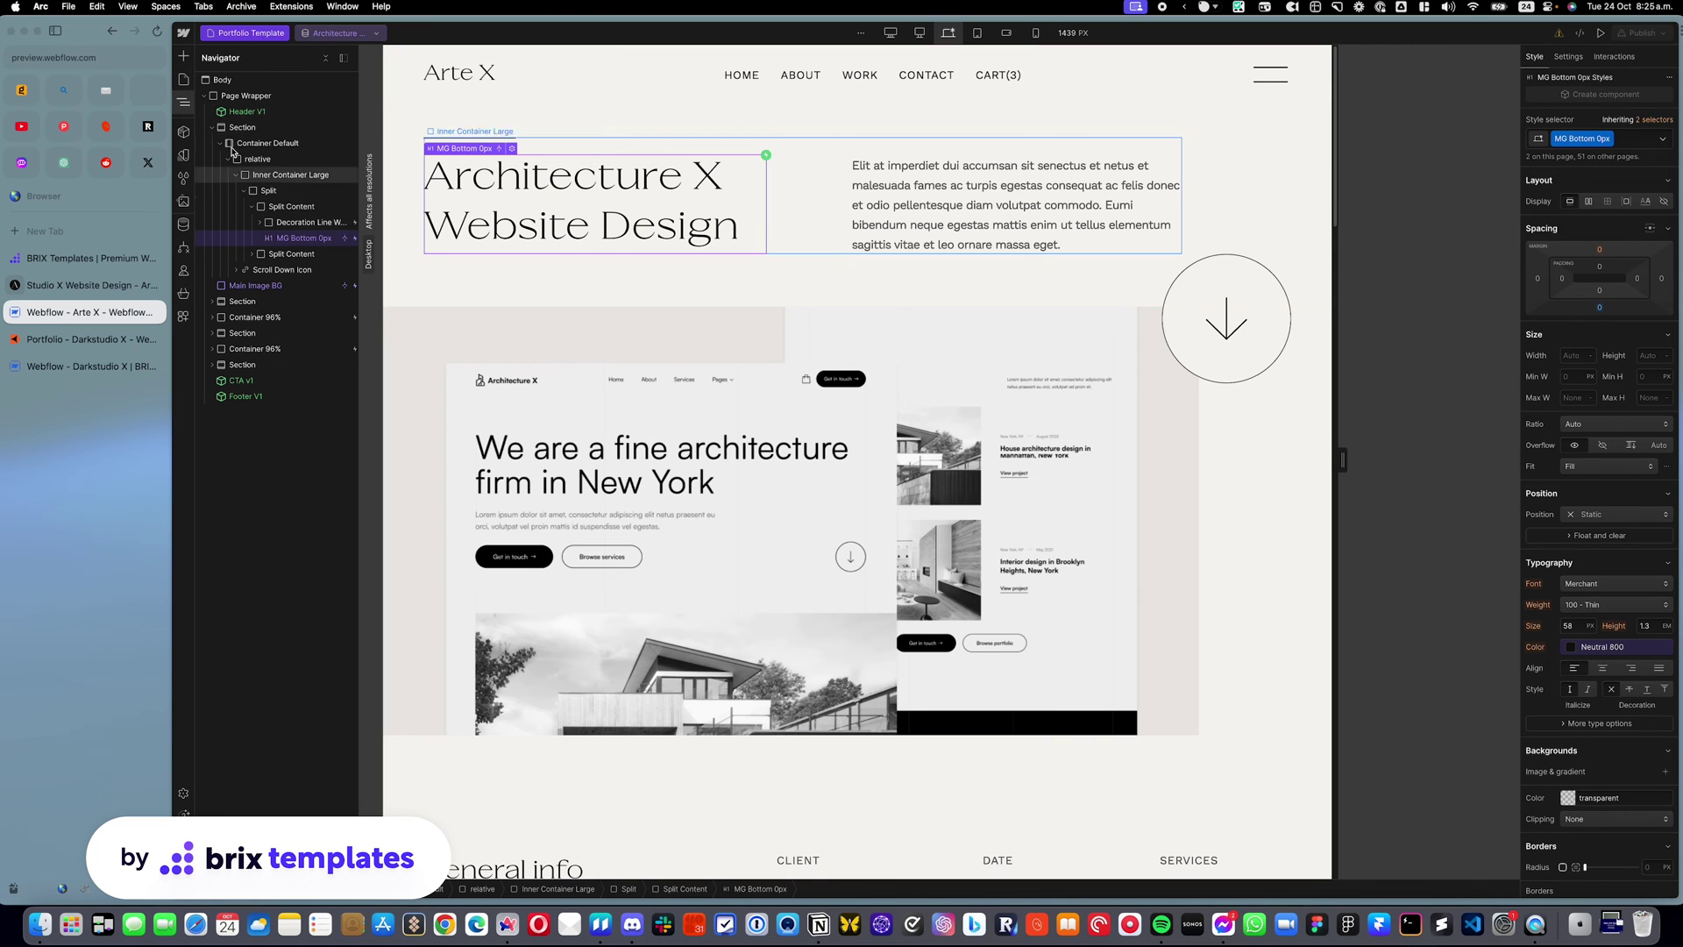
{"action": "left_click", "coordinate": [204, 96]}
Copy the Page Wrapper, paste a duplicate below the footer, and select the copy.
{"action": "left_click", "coordinate": [230, 97]}
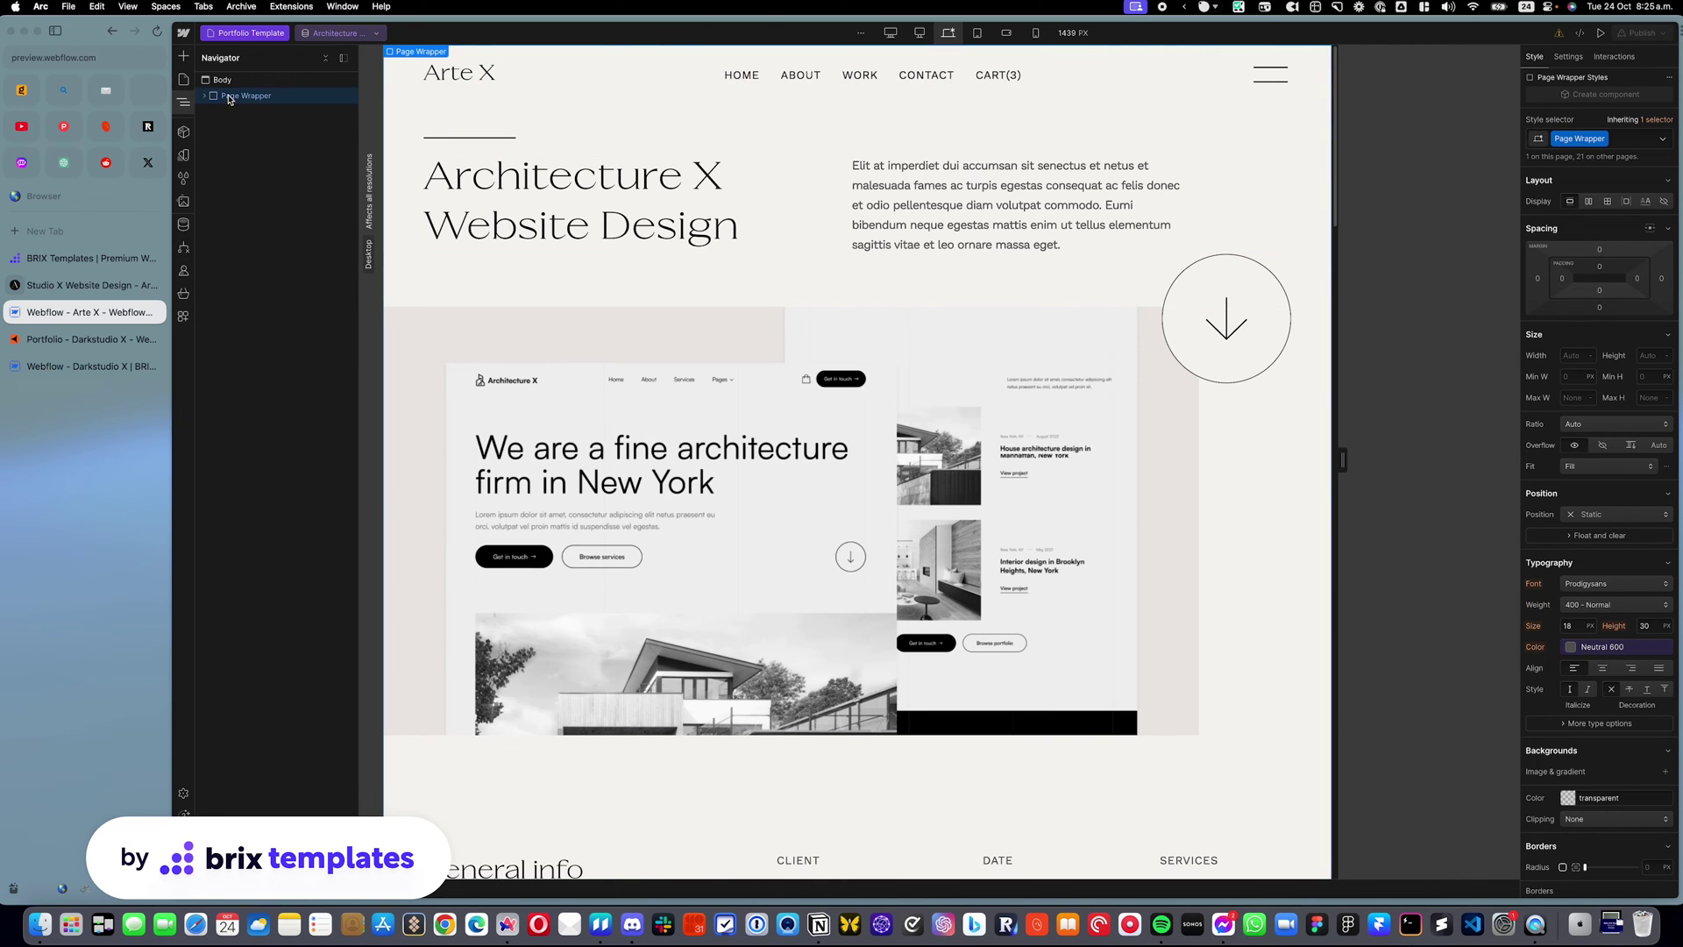
{"action": "key", "text": "super+c"}
{"action": "key", "text": "super+v"}
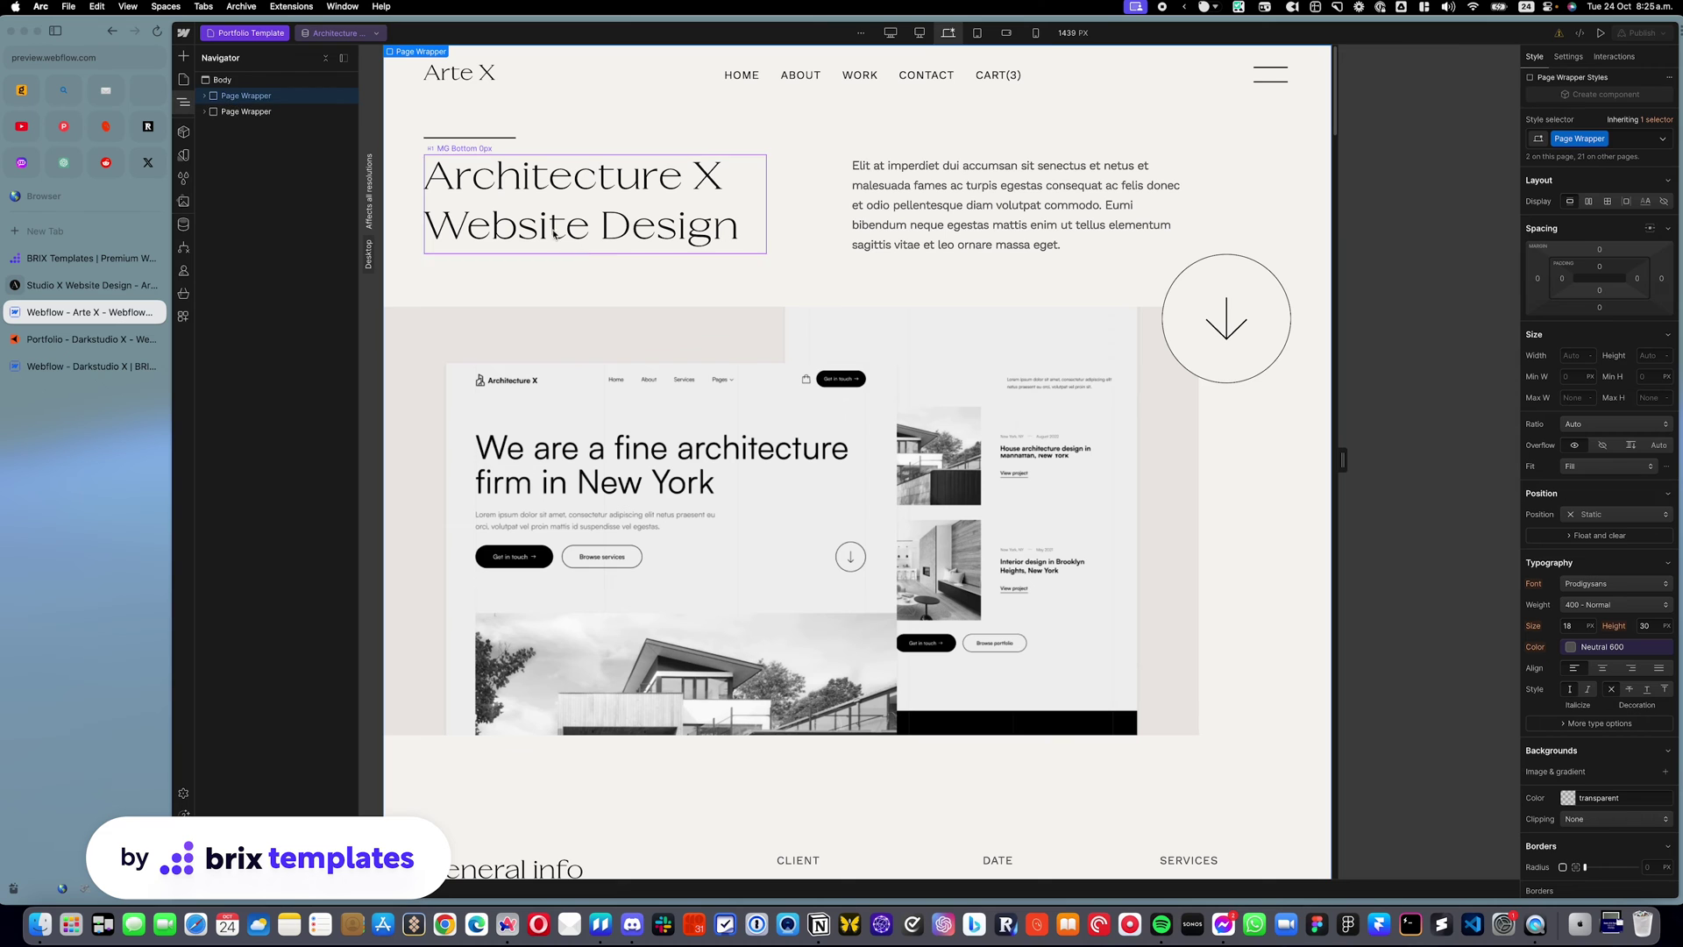
{"action": "scroll", "coordinate": [766, 359], "scroll_direction": "down", "scroll_amount": 20}
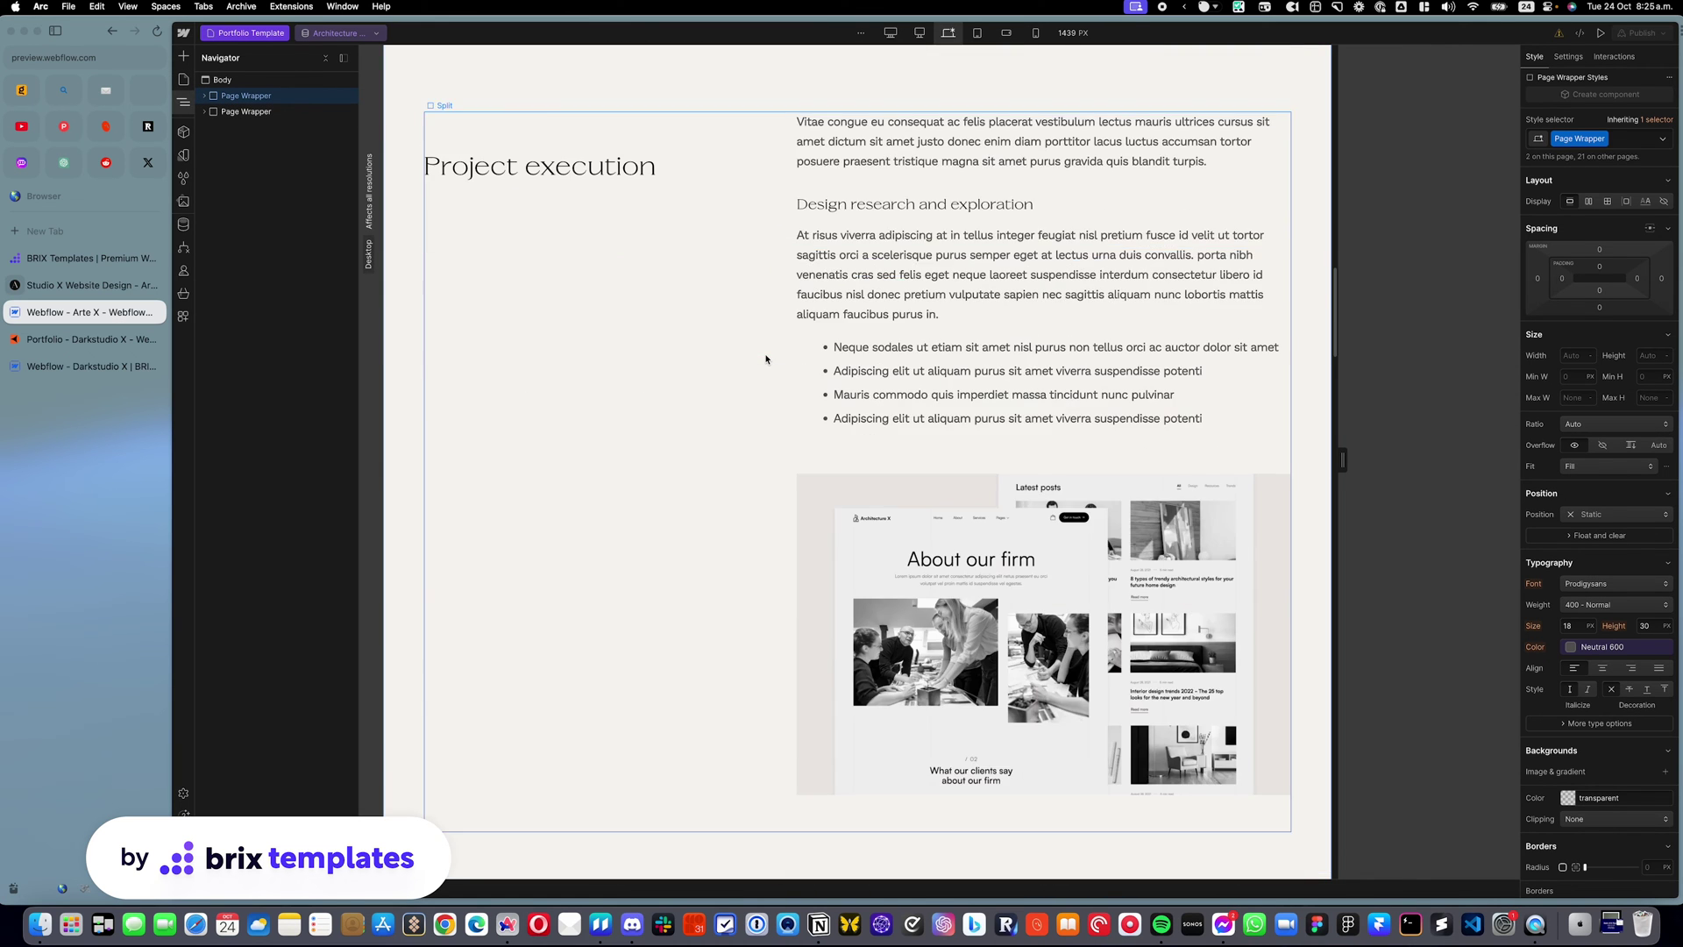
{"action": "scroll", "coordinate": [765, 360], "scroll_direction": "down", "scroll_amount": 10}
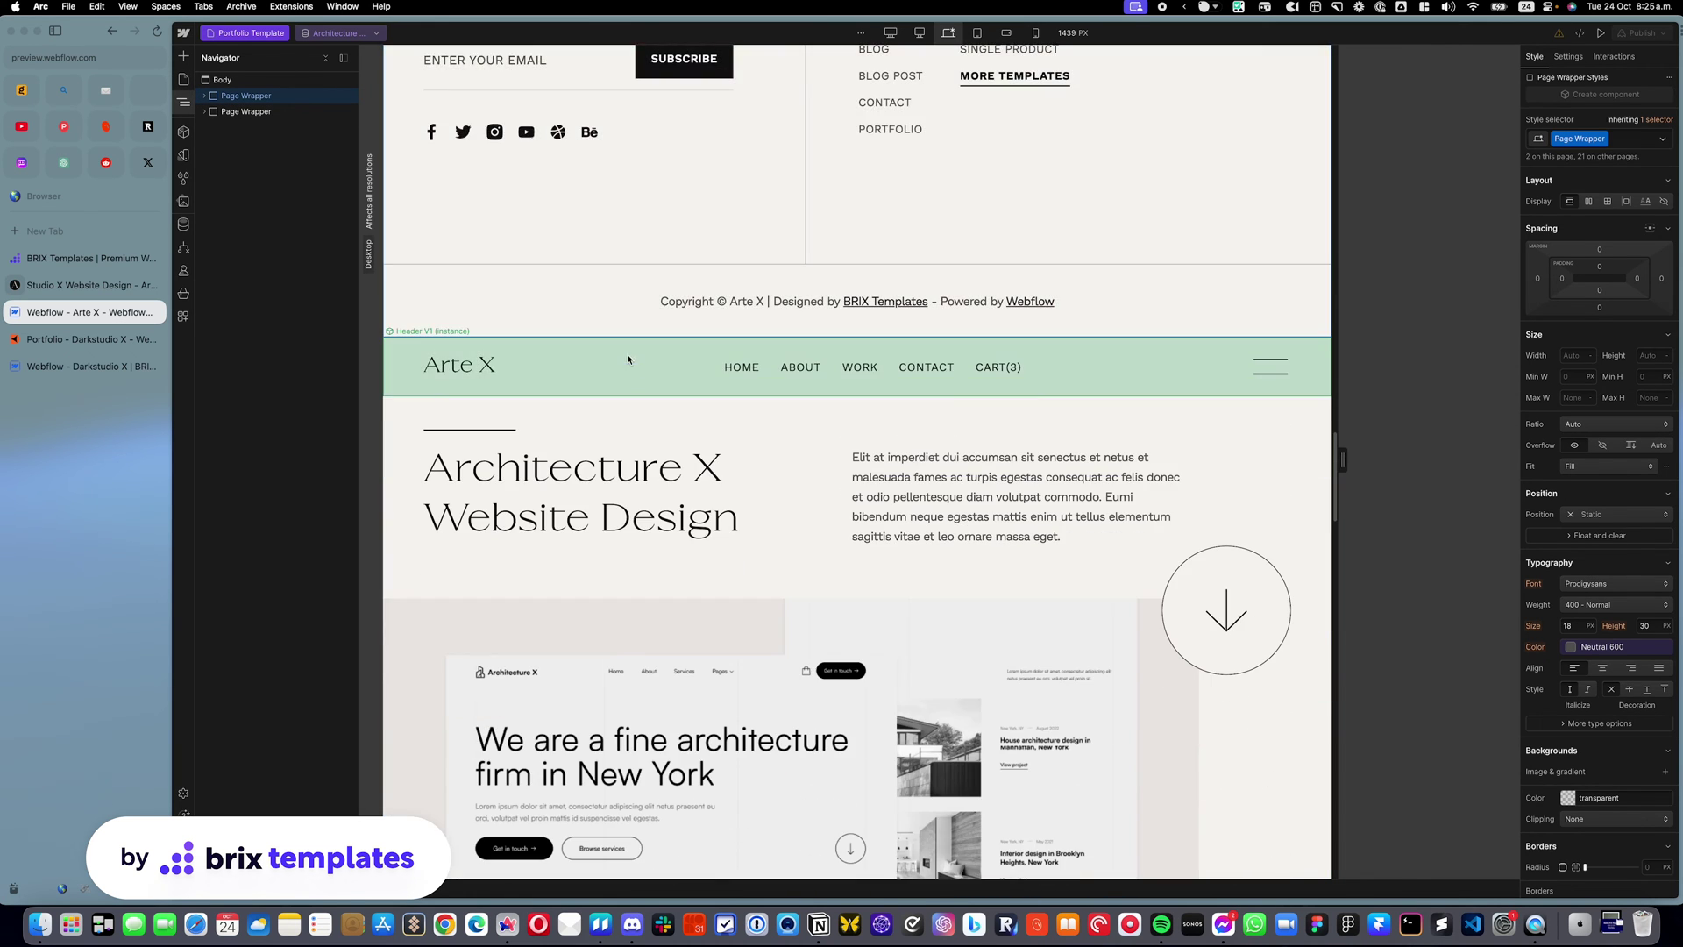
{"action": "left_click", "coordinate": [218, 113]}
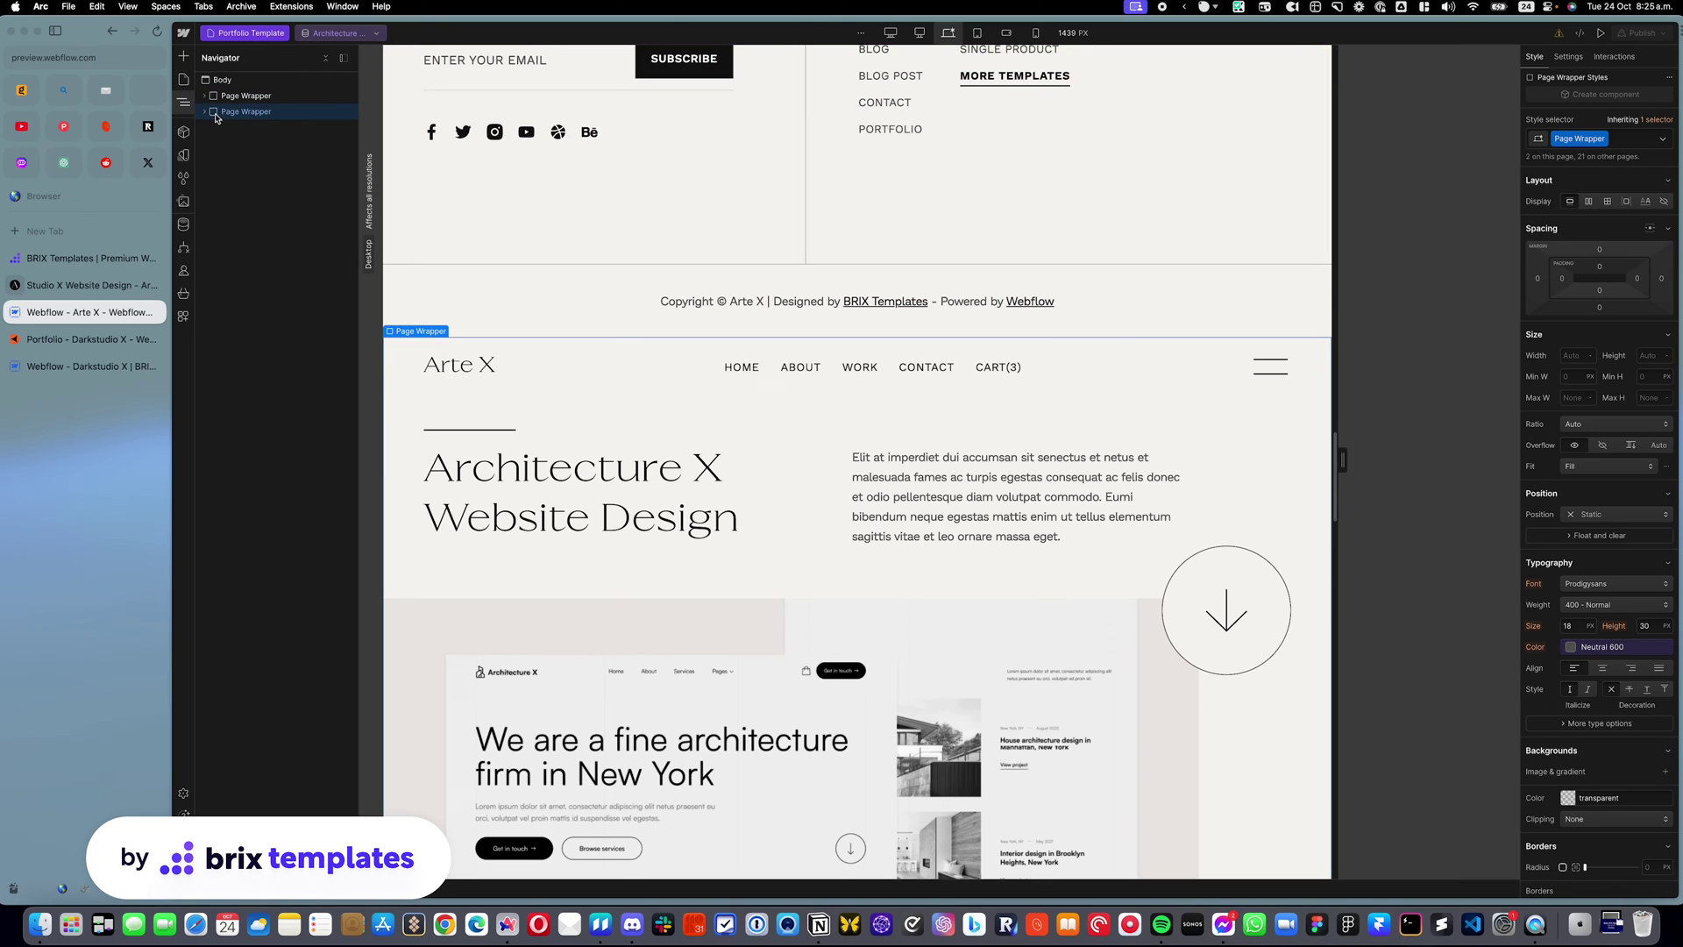
Delete the Header V1 and Footer V1 from the duplicated Page Wrapper.
{"action": "left_click", "coordinate": [206, 112]}
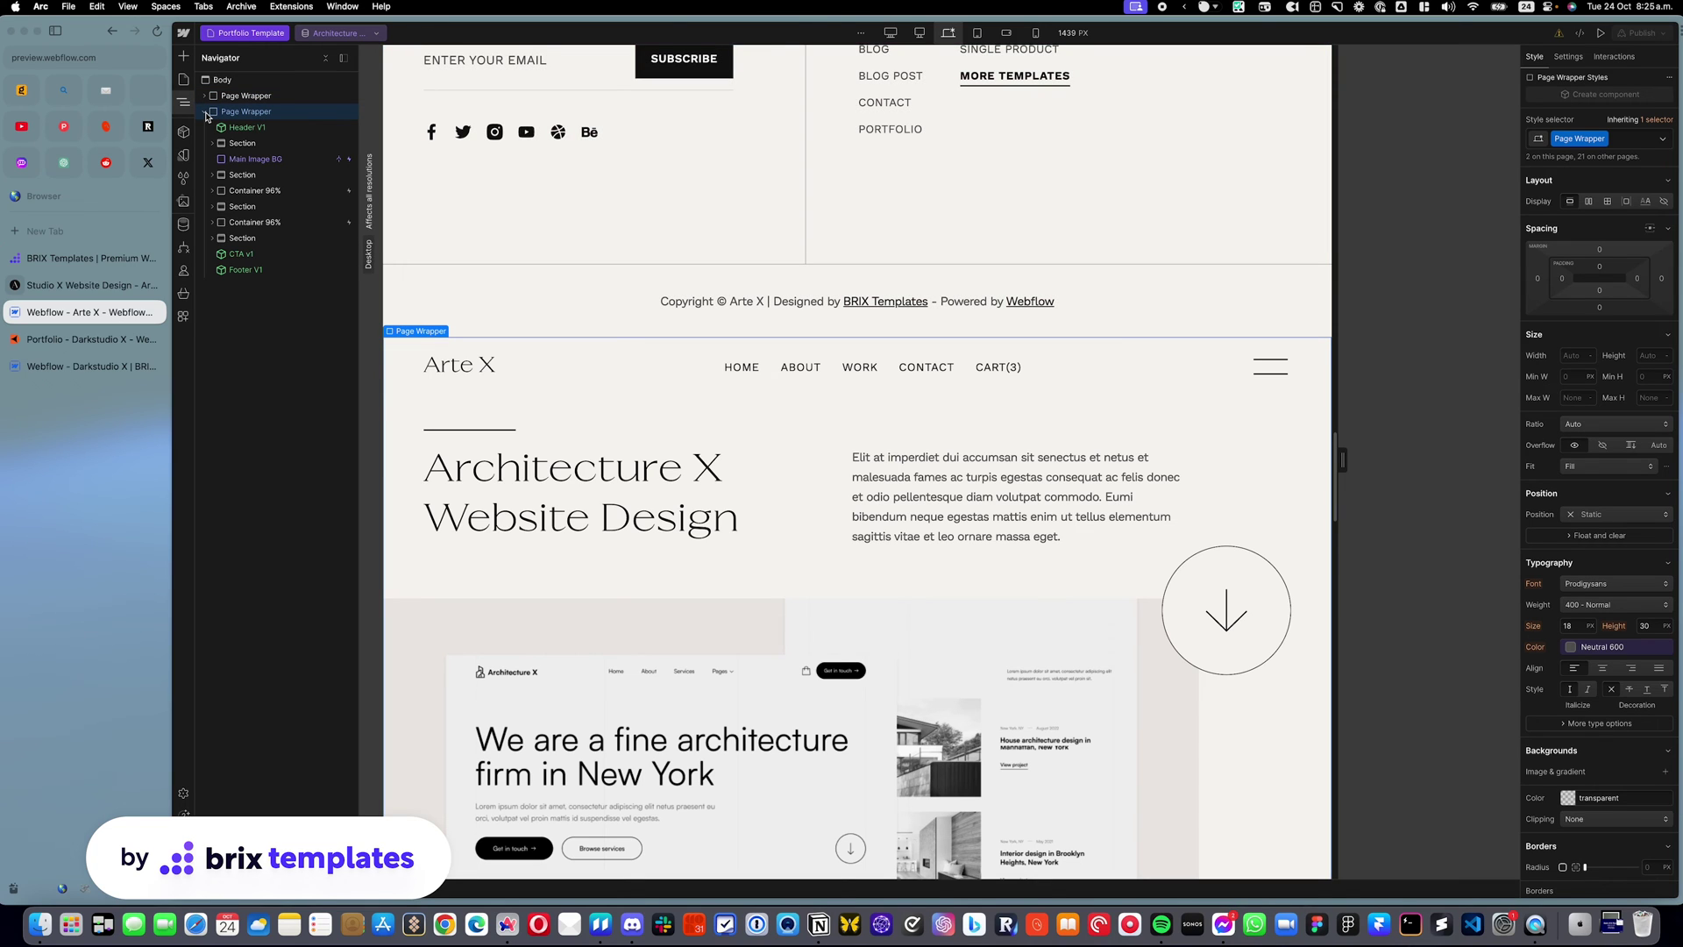
{"action": "left_click", "coordinate": [269, 128]}
{"action": "key", "text": "Delete"}
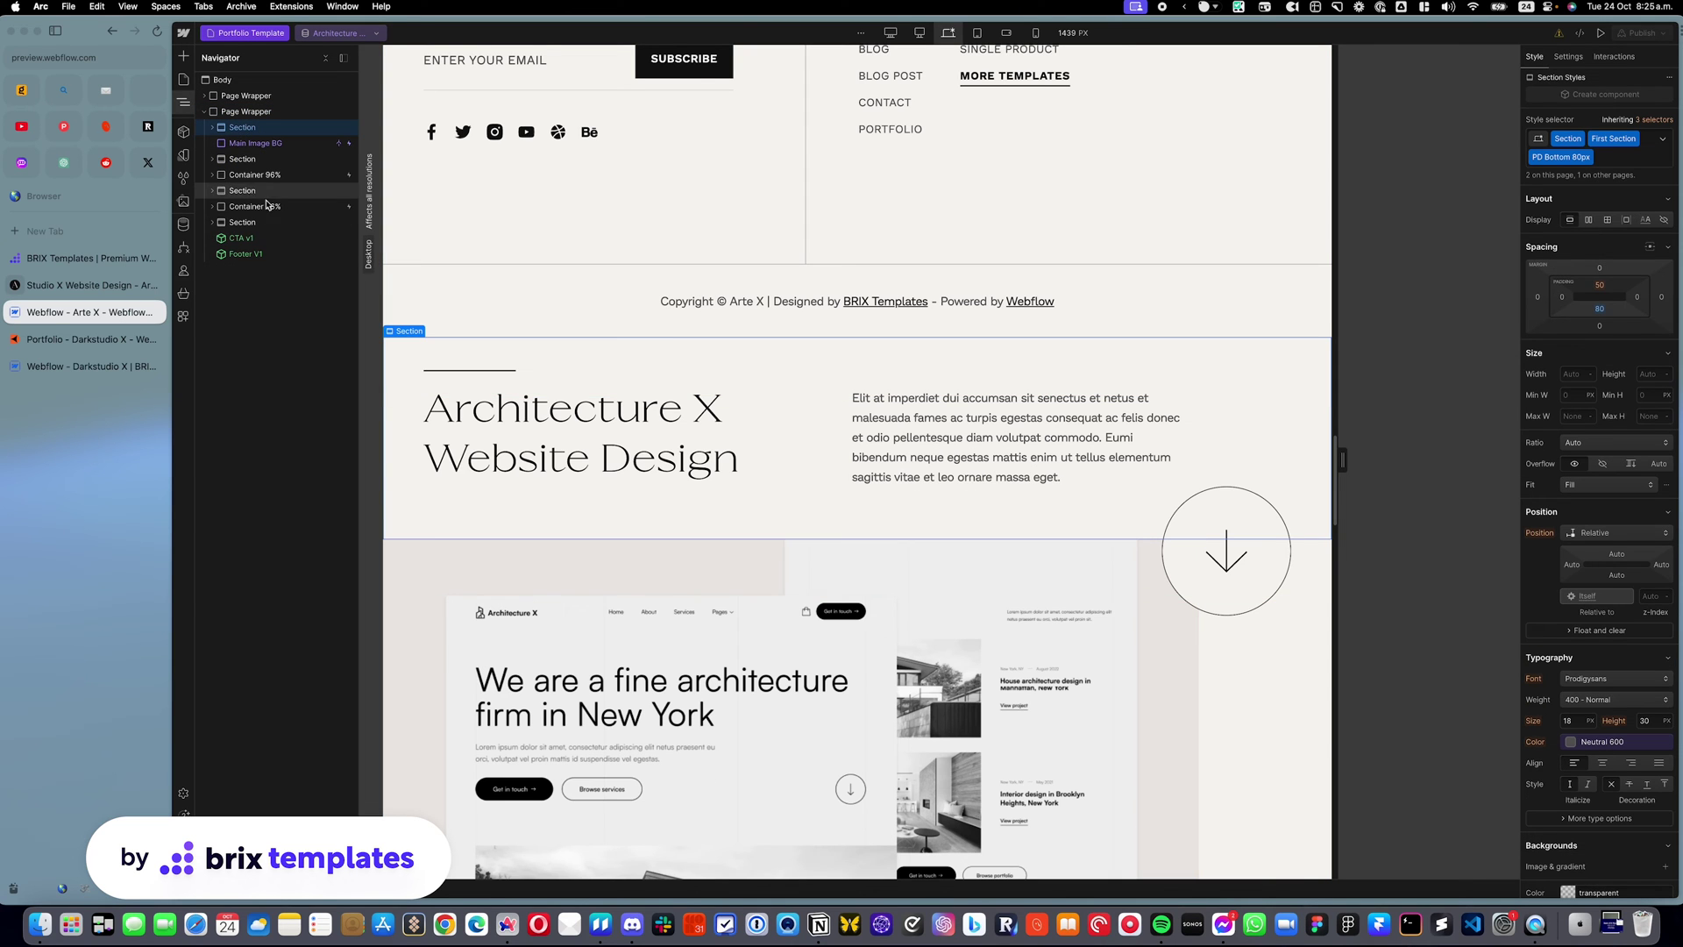
{"action": "left_click", "coordinate": [259, 253]}
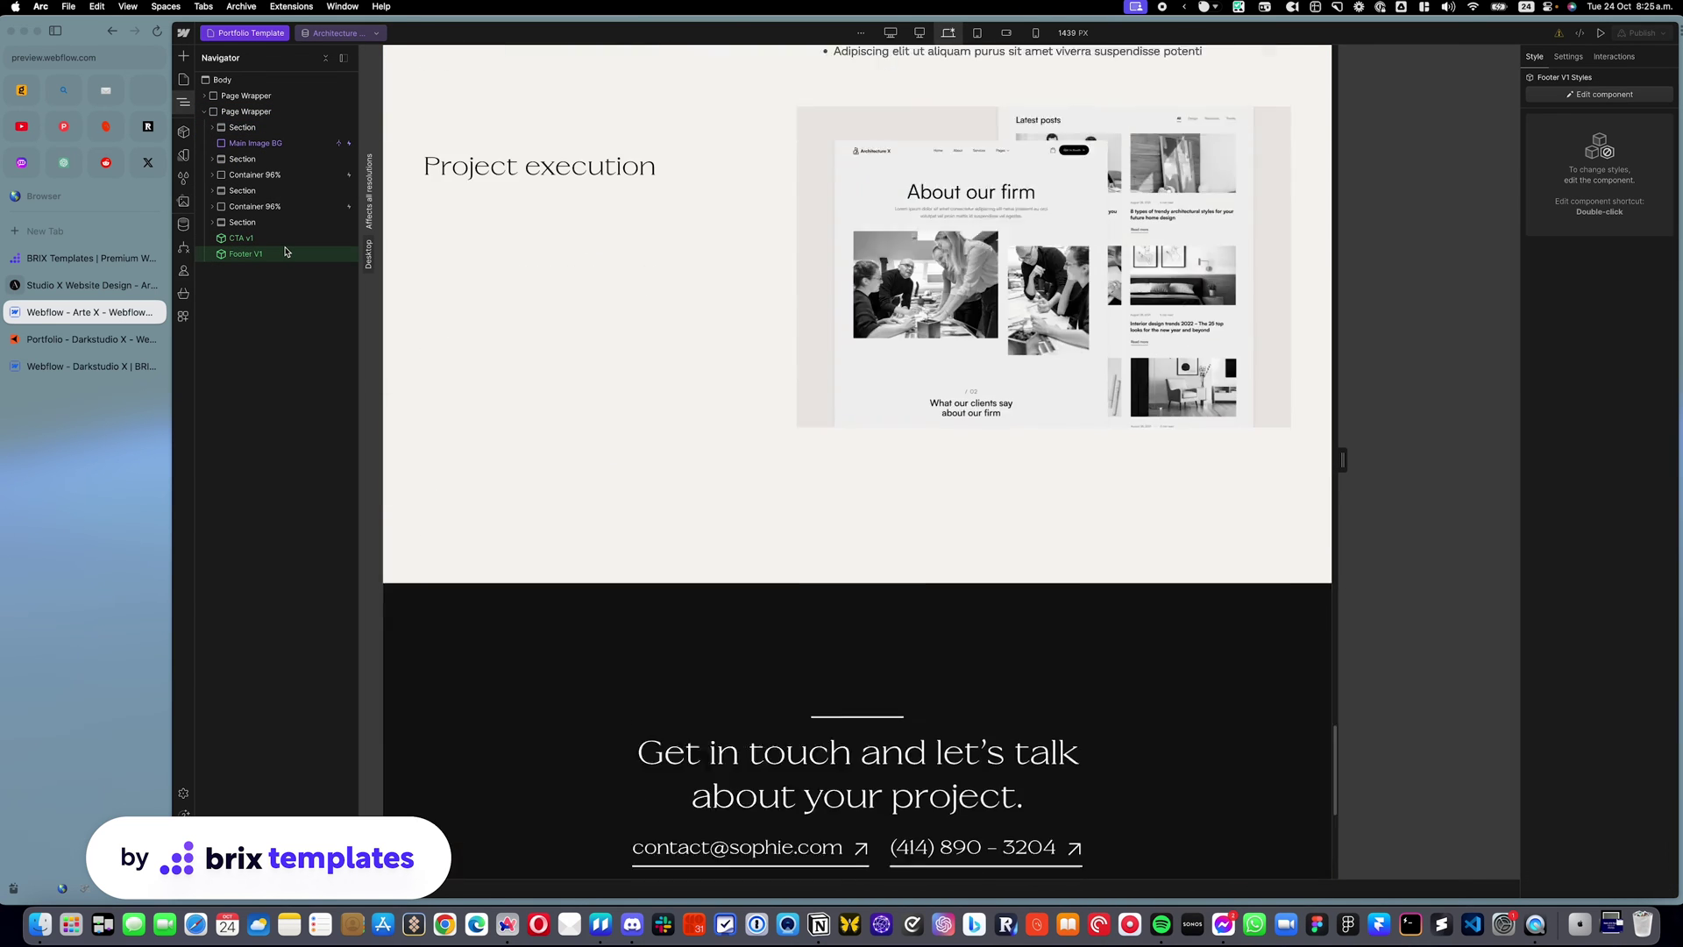
{"action": "key", "text": "Delete"}
{"action": "scroll", "coordinate": [517, 237], "scroll_direction": "up", "scroll_amount": 10}
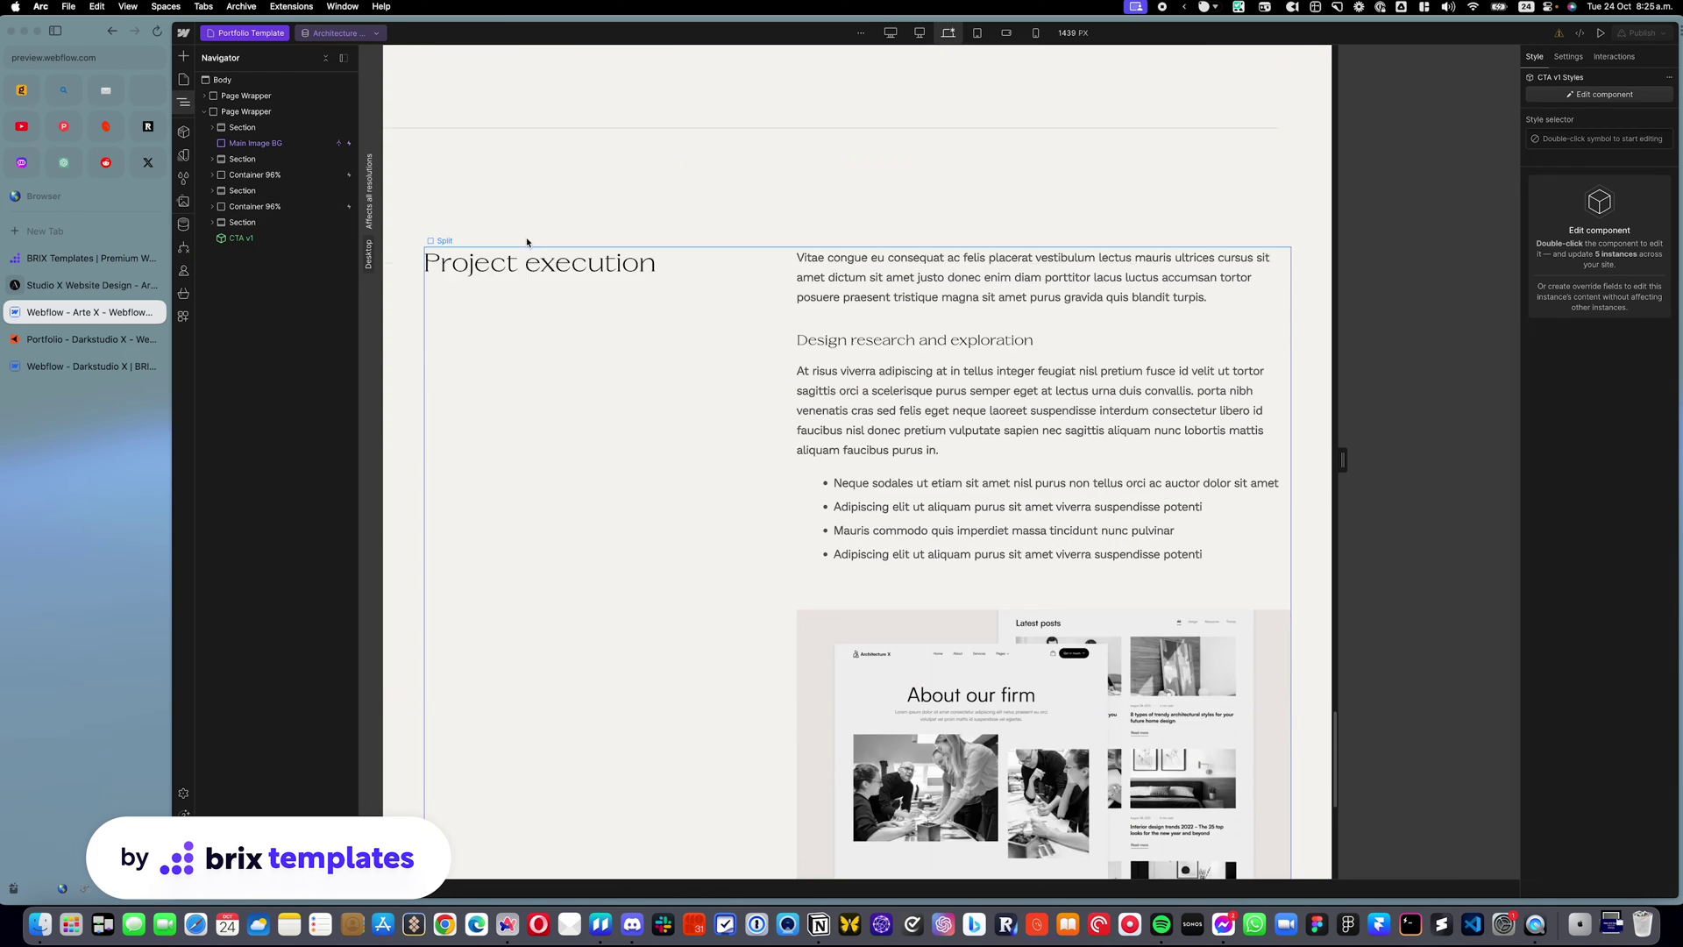
{"action": "scroll", "coordinate": [527, 245], "scroll_direction": "up", "scroll_amount": 10}
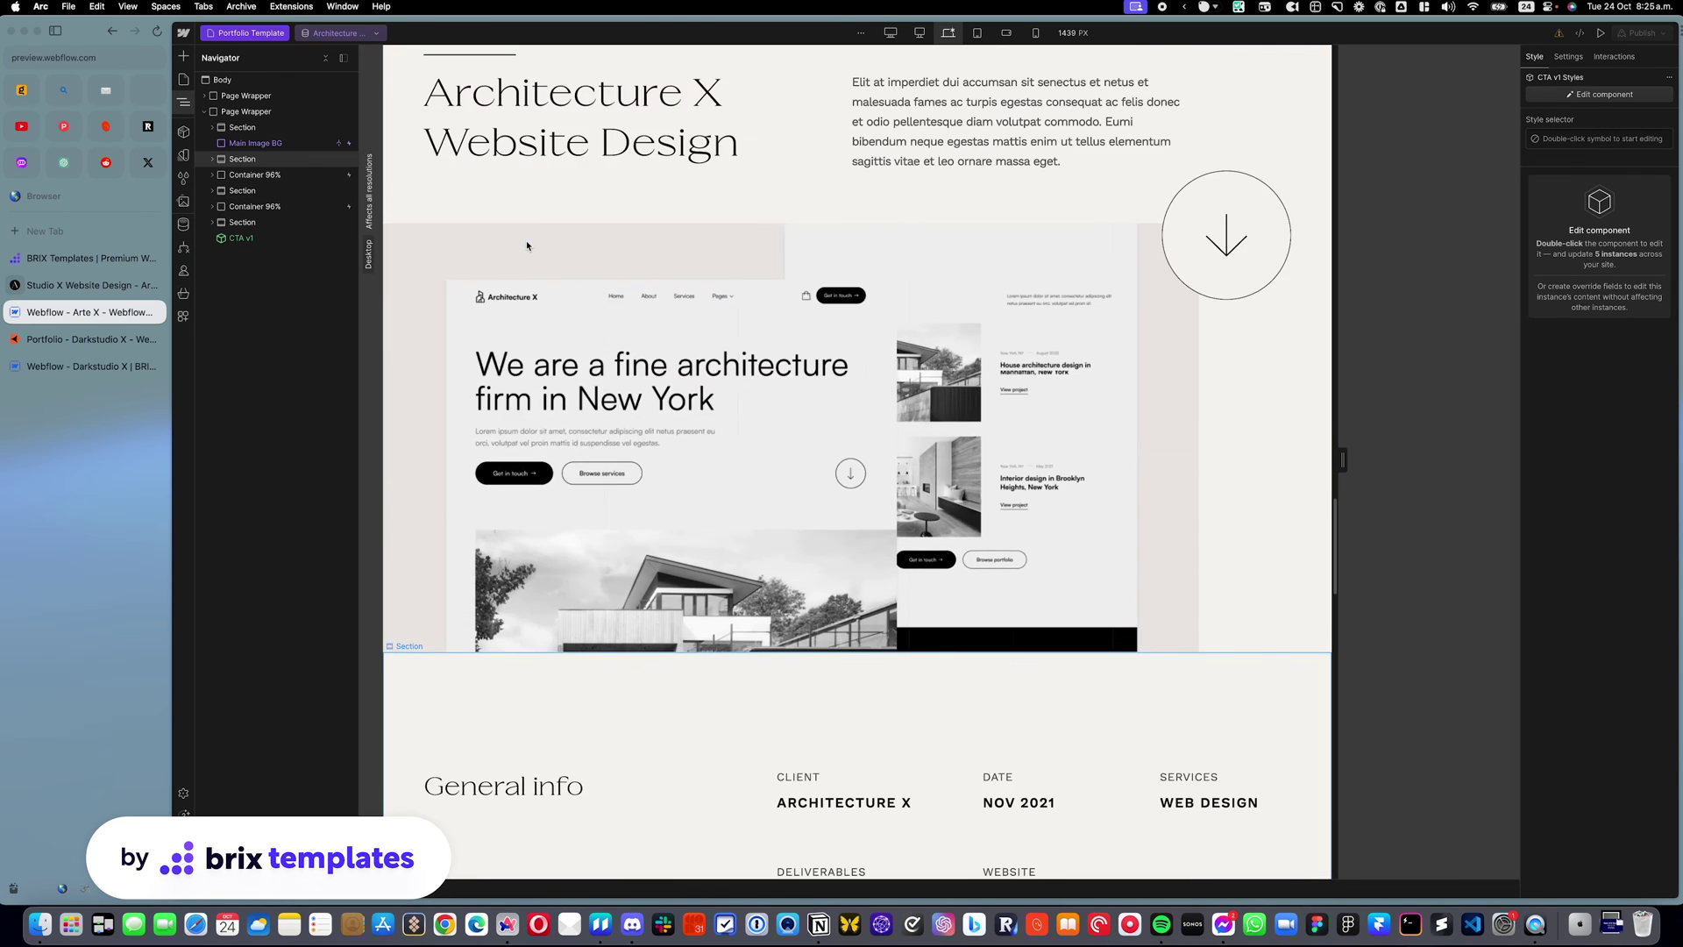
Uncheck 'Get text from Portfolio' on the copied heading and hero paragraph.
{"action": "left_click", "coordinate": [555, 458]}
{"action": "left_click", "coordinate": [555, 458]}
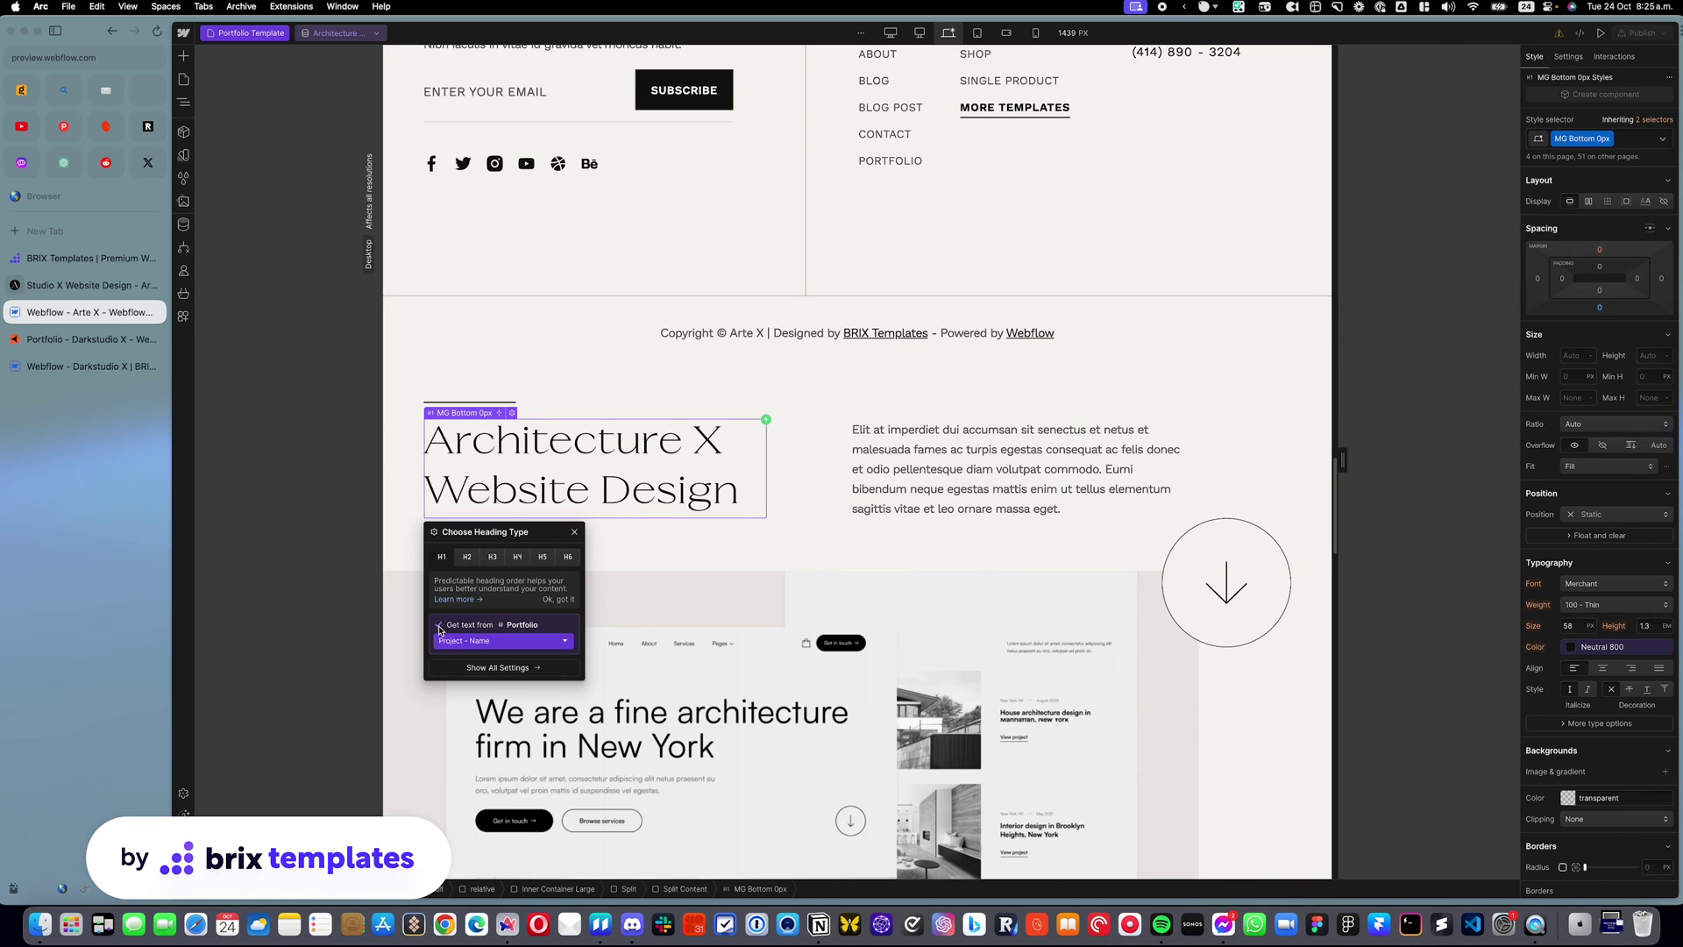
{"action": "left_click", "coordinate": [440, 624]}
{"action": "left_click", "coordinate": [951, 460]}
{"action": "left_click", "coordinate": [944, 396]}
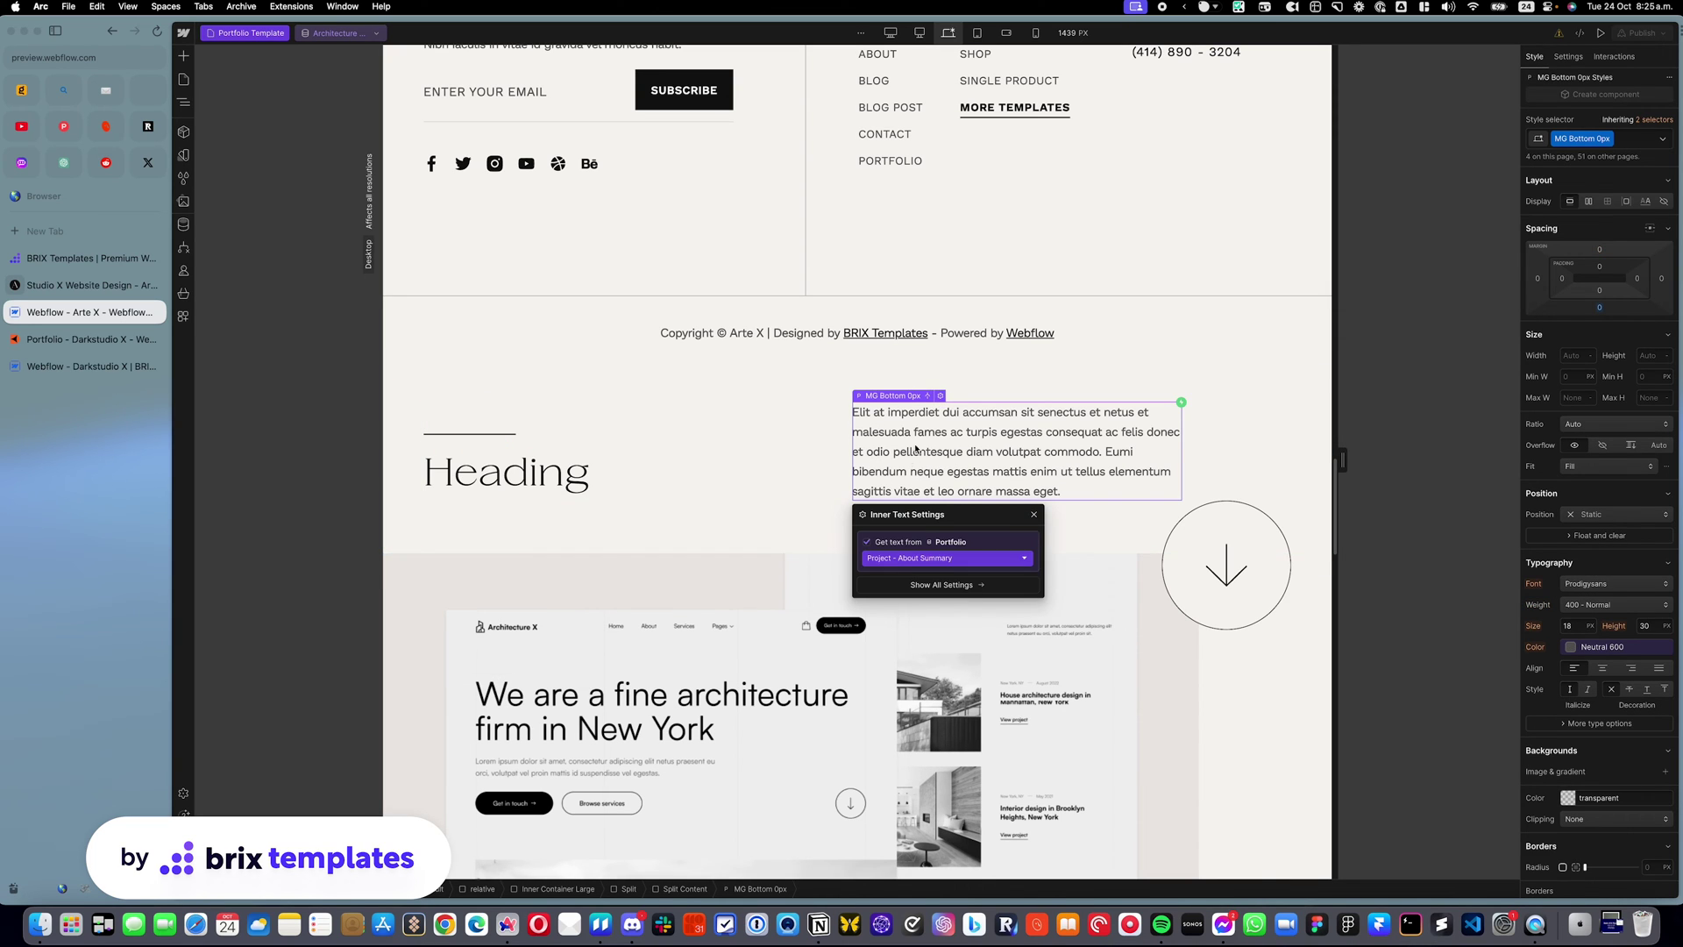
{"action": "left_click", "coordinate": [869, 547]}
{"action": "left_click", "coordinate": [777, 597]}
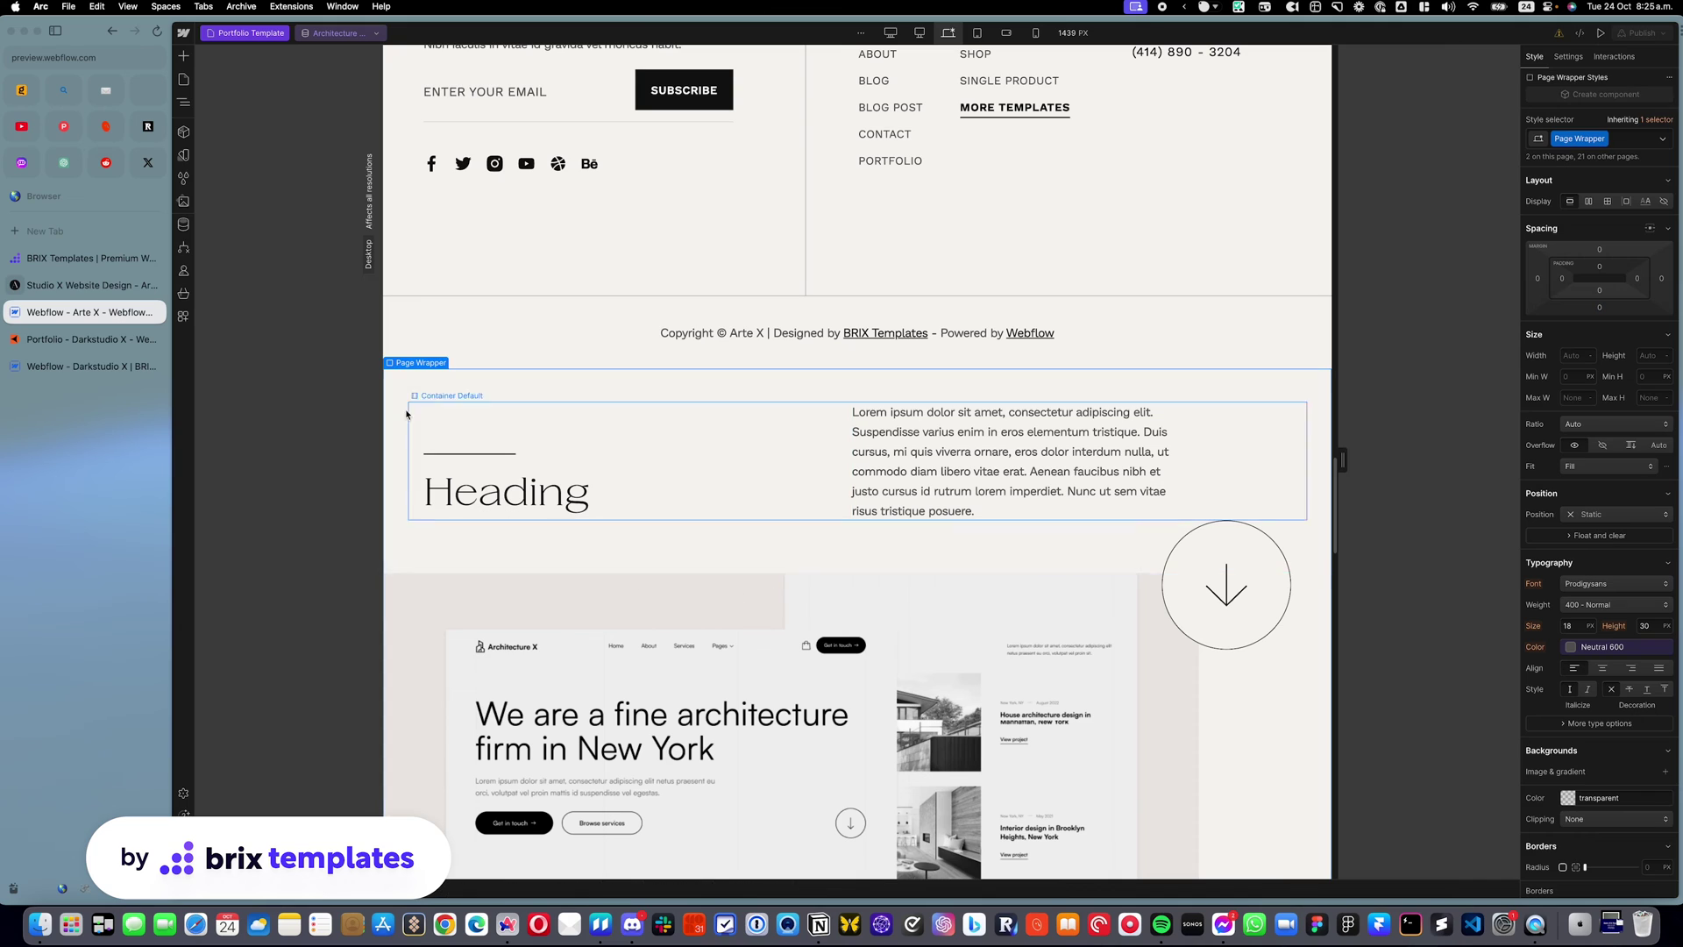
Uncheck 'Get BG Image' on the copied Main Image BG, then select the copied hero Section.
{"action": "left_click", "coordinate": [183, 101]}
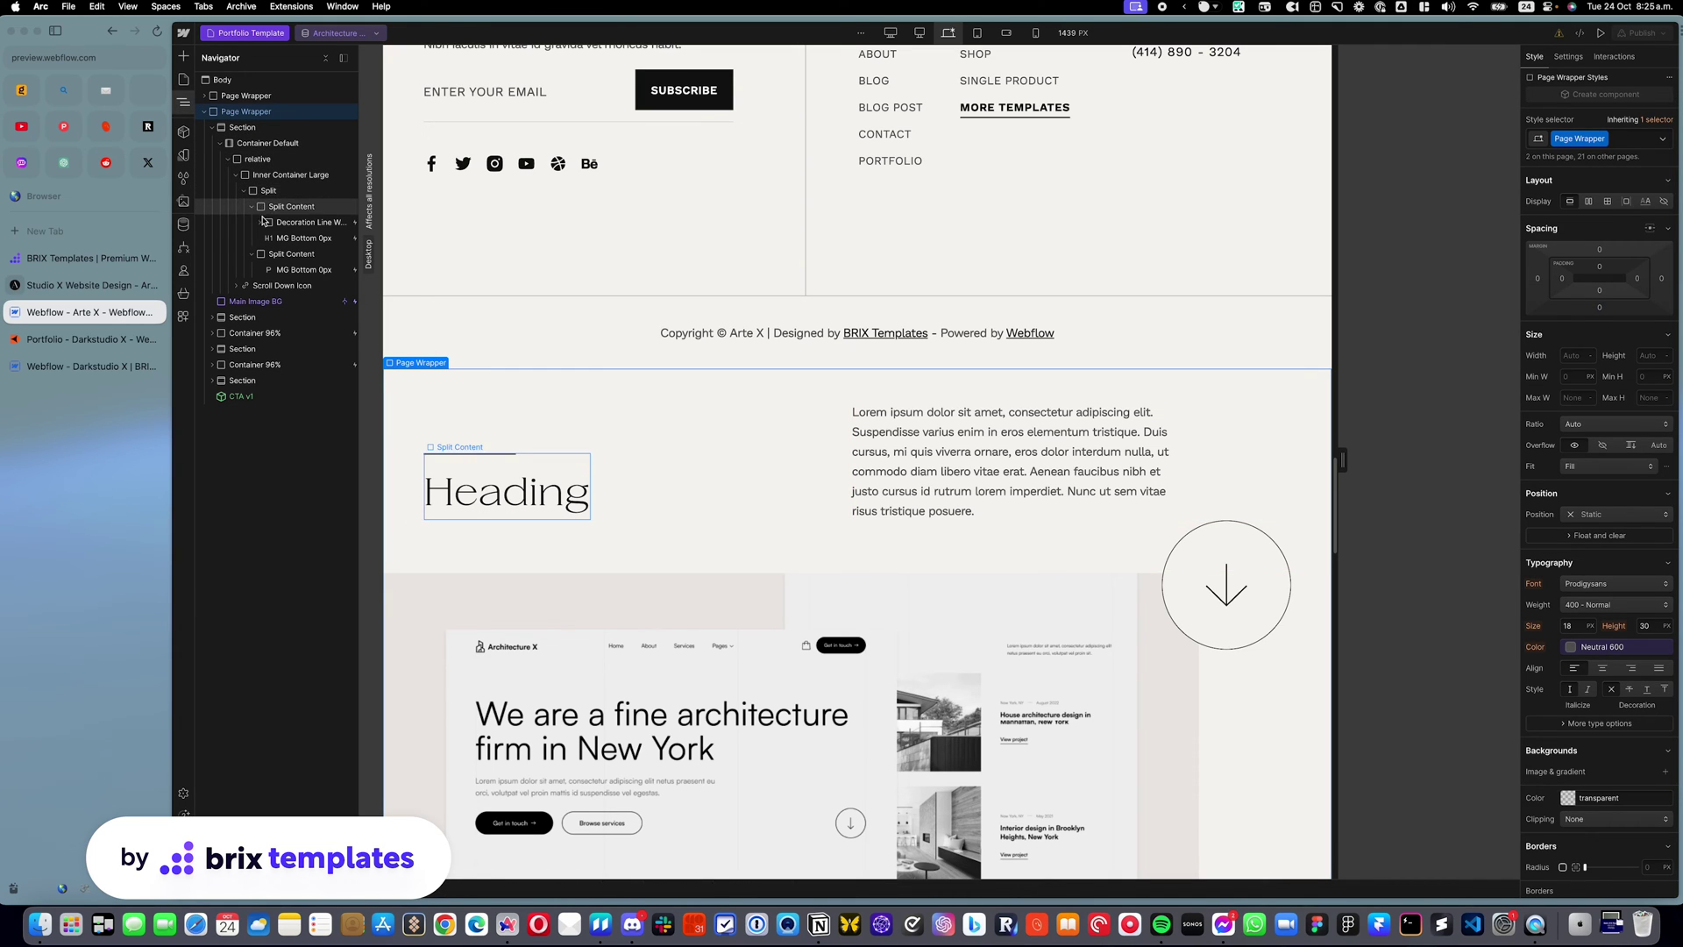
{"action": "left_click", "coordinate": [252, 302]}
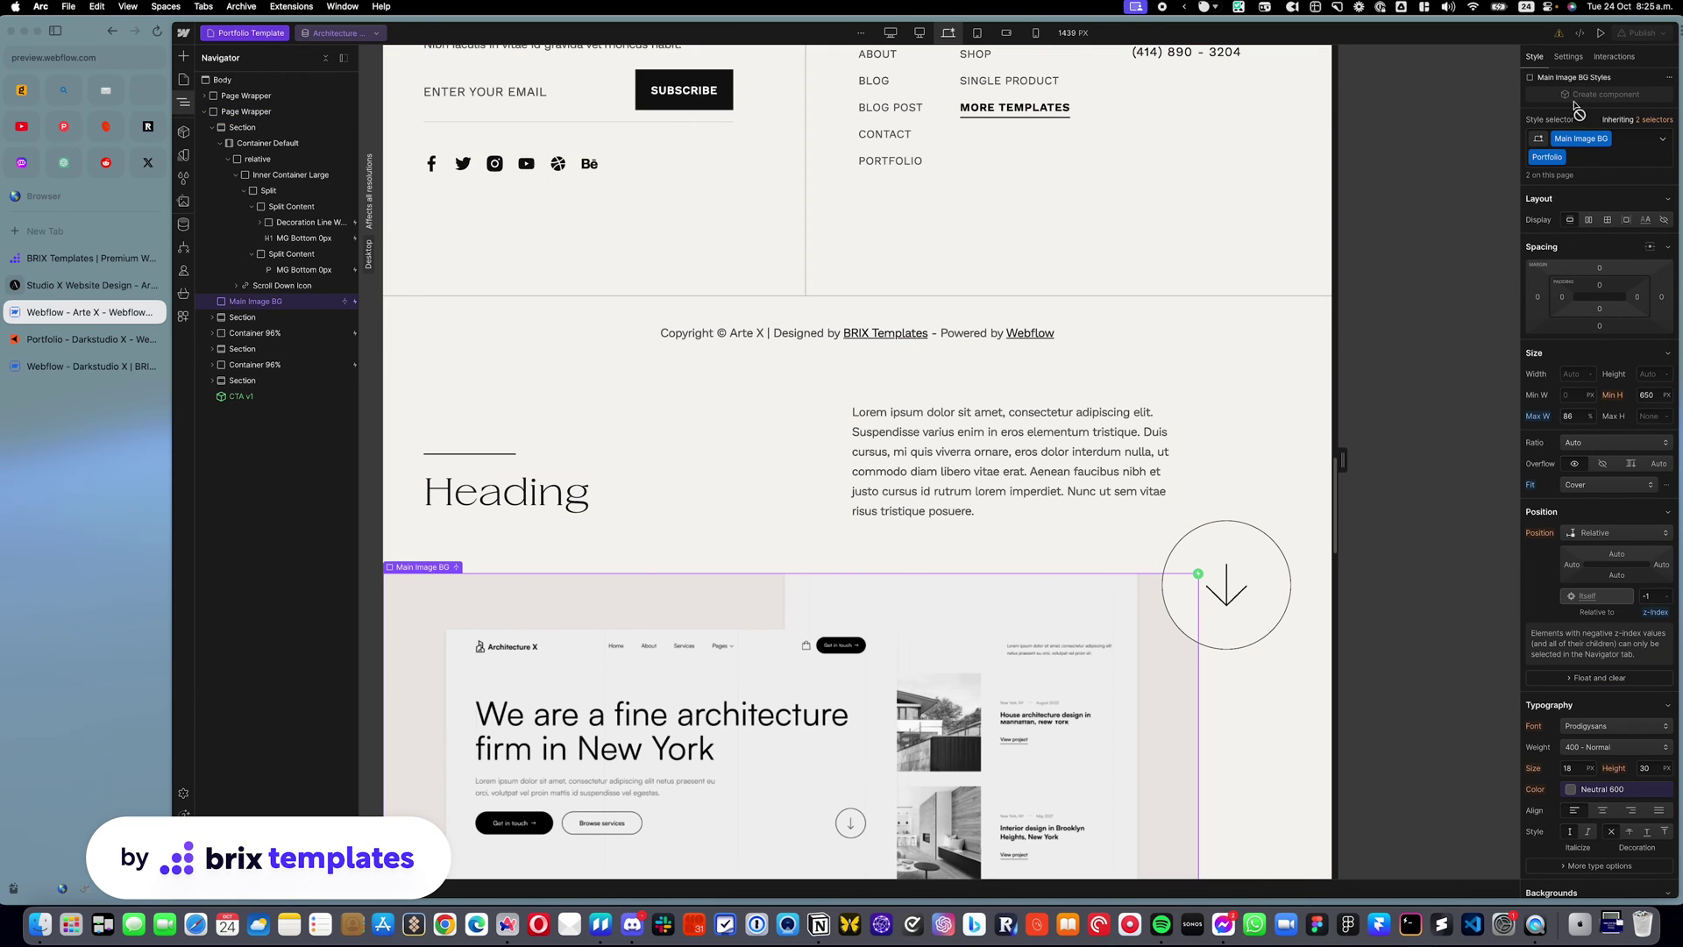
{"action": "scroll", "coordinate": [1591, 201], "scroll_direction": "down", "scroll_amount": 4}
{"action": "left_click", "coordinate": [1569, 57]}
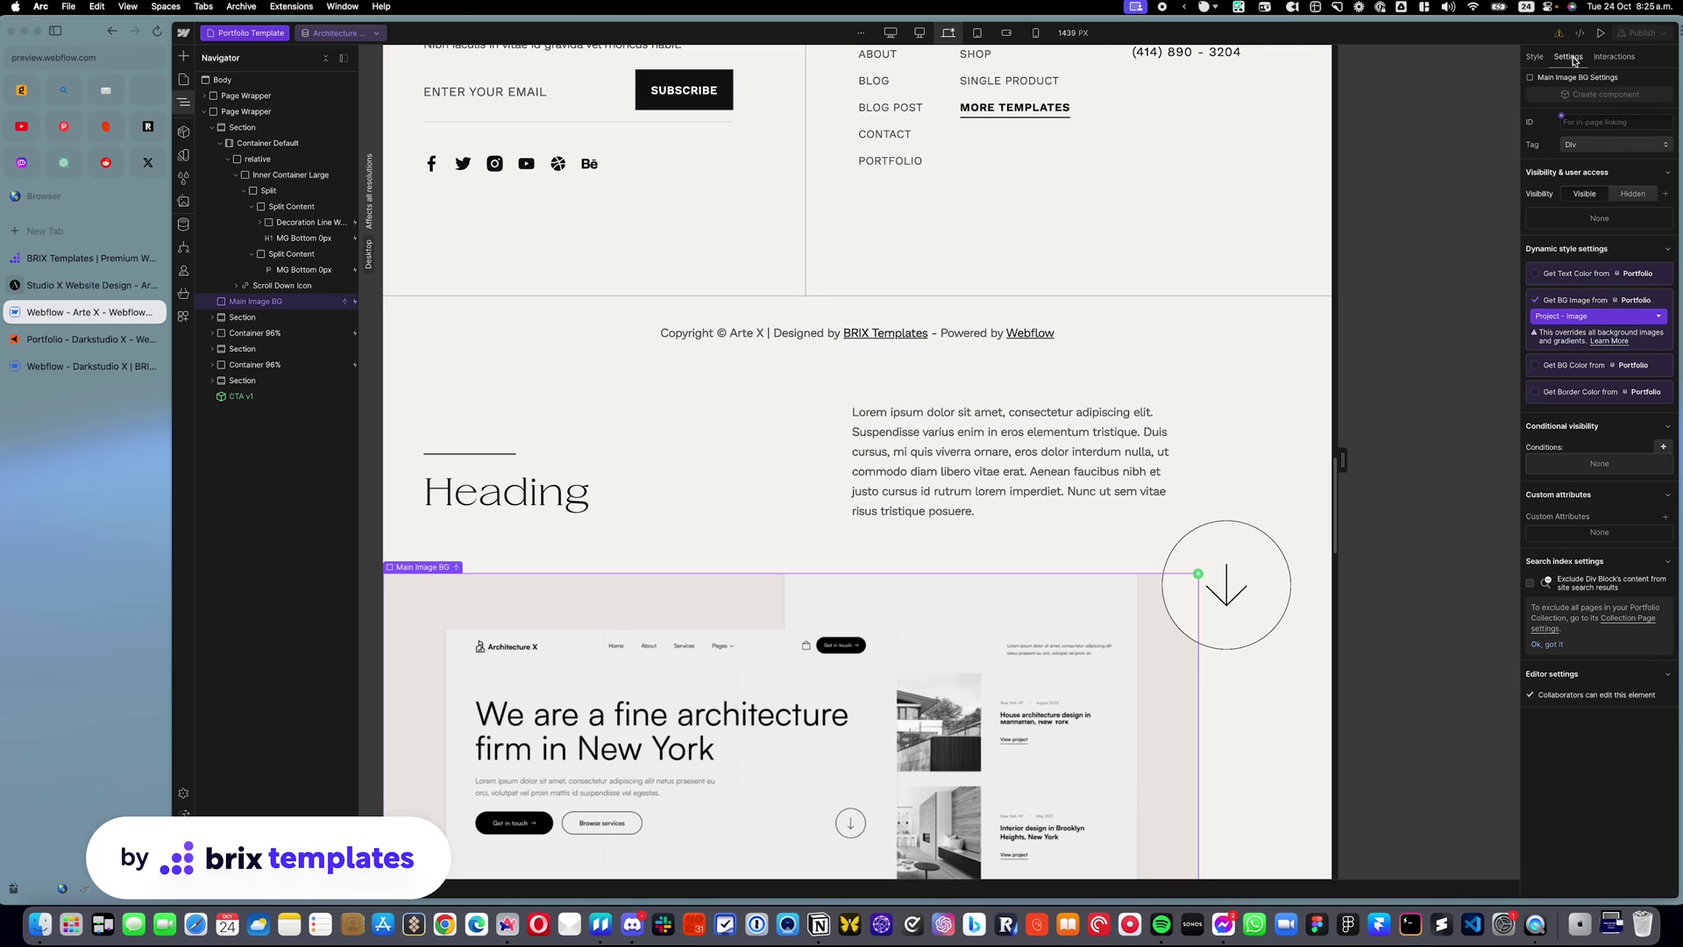
{"action": "left_click", "coordinate": [1535, 300]}
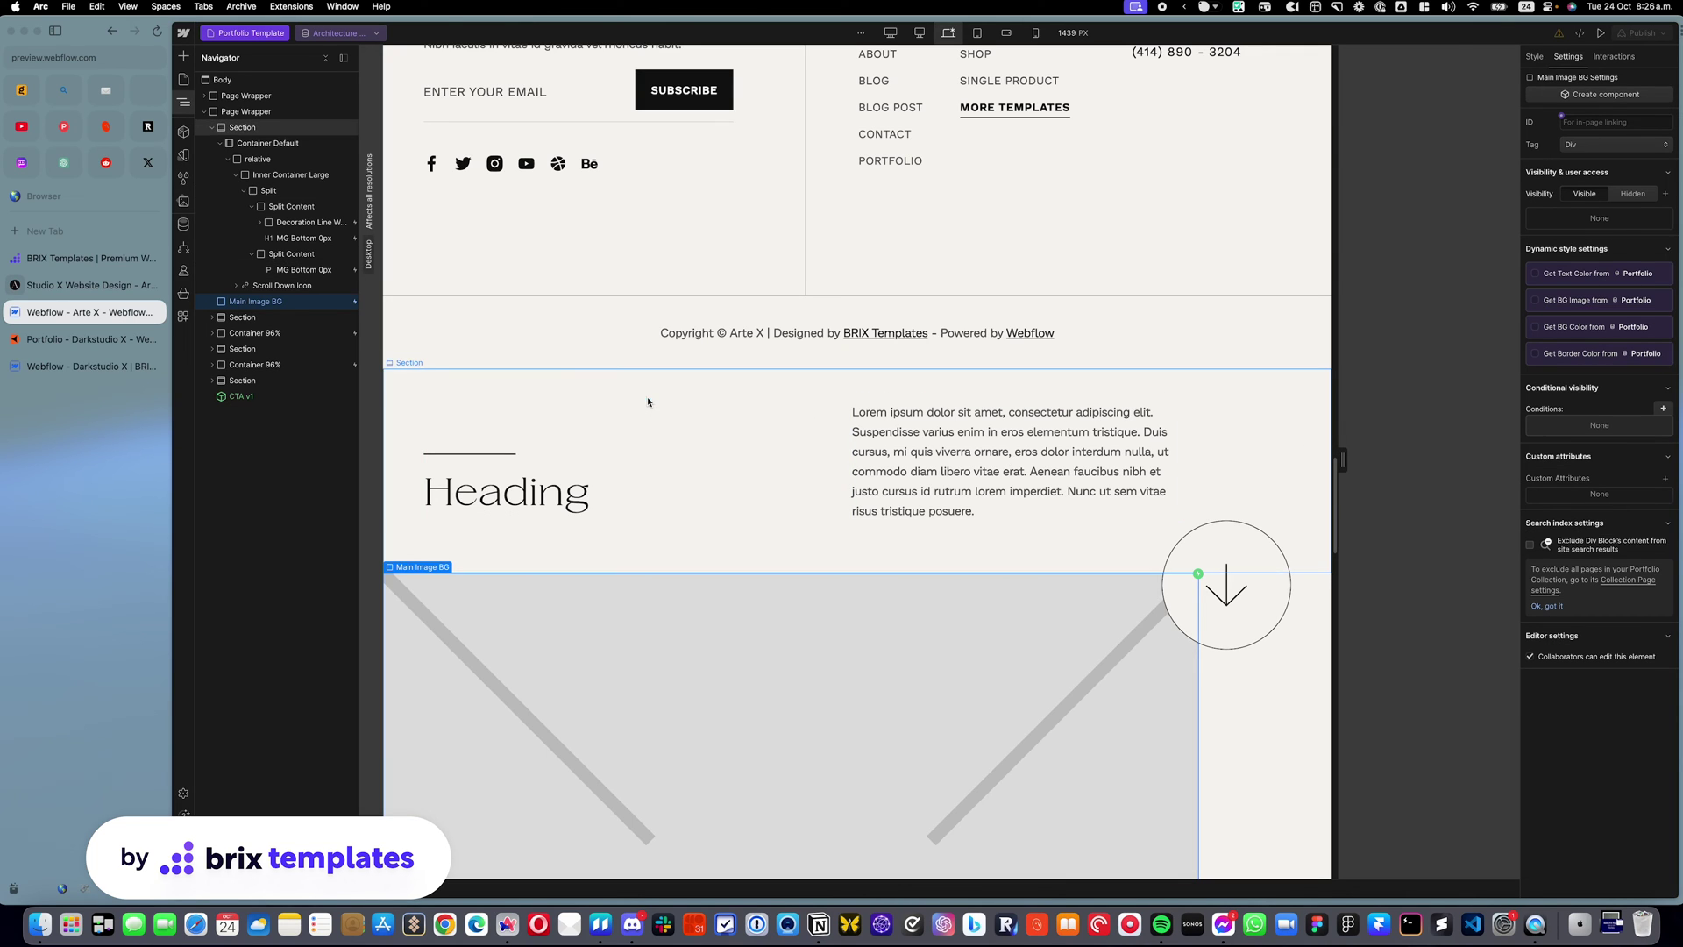
{"action": "left_click", "coordinate": [214, 129]}
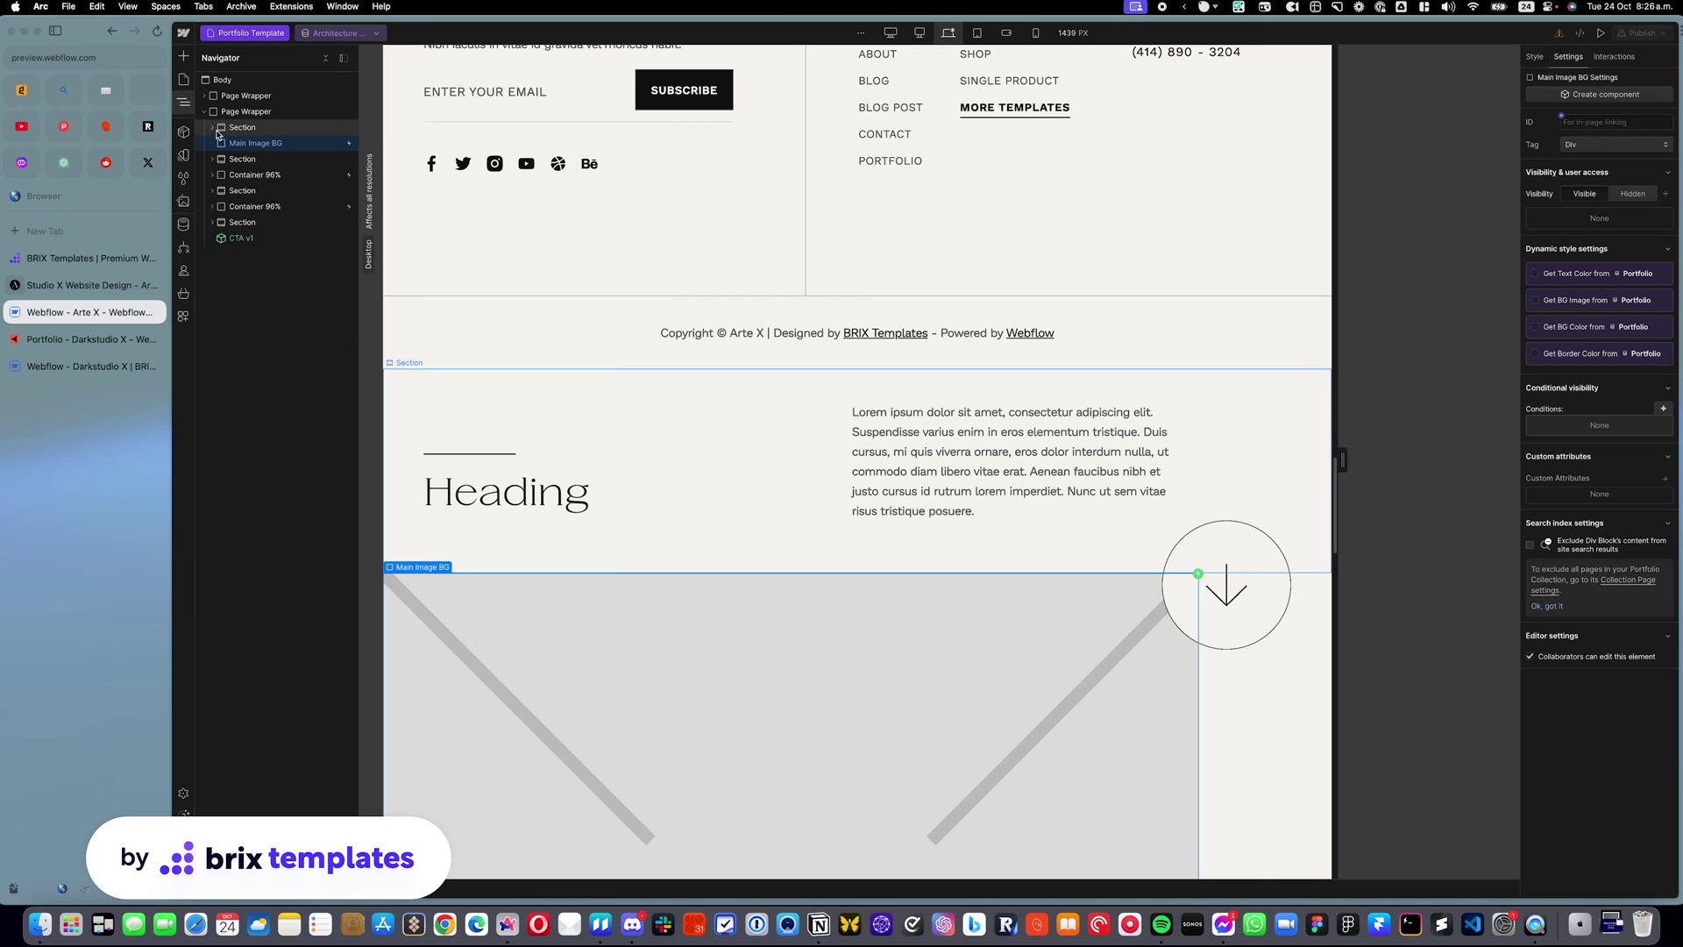
{"action": "left_click", "coordinate": [246, 133]}
{"action": "scroll", "coordinate": [761, 391], "scroll_direction": "down", "scroll_amount": 6}
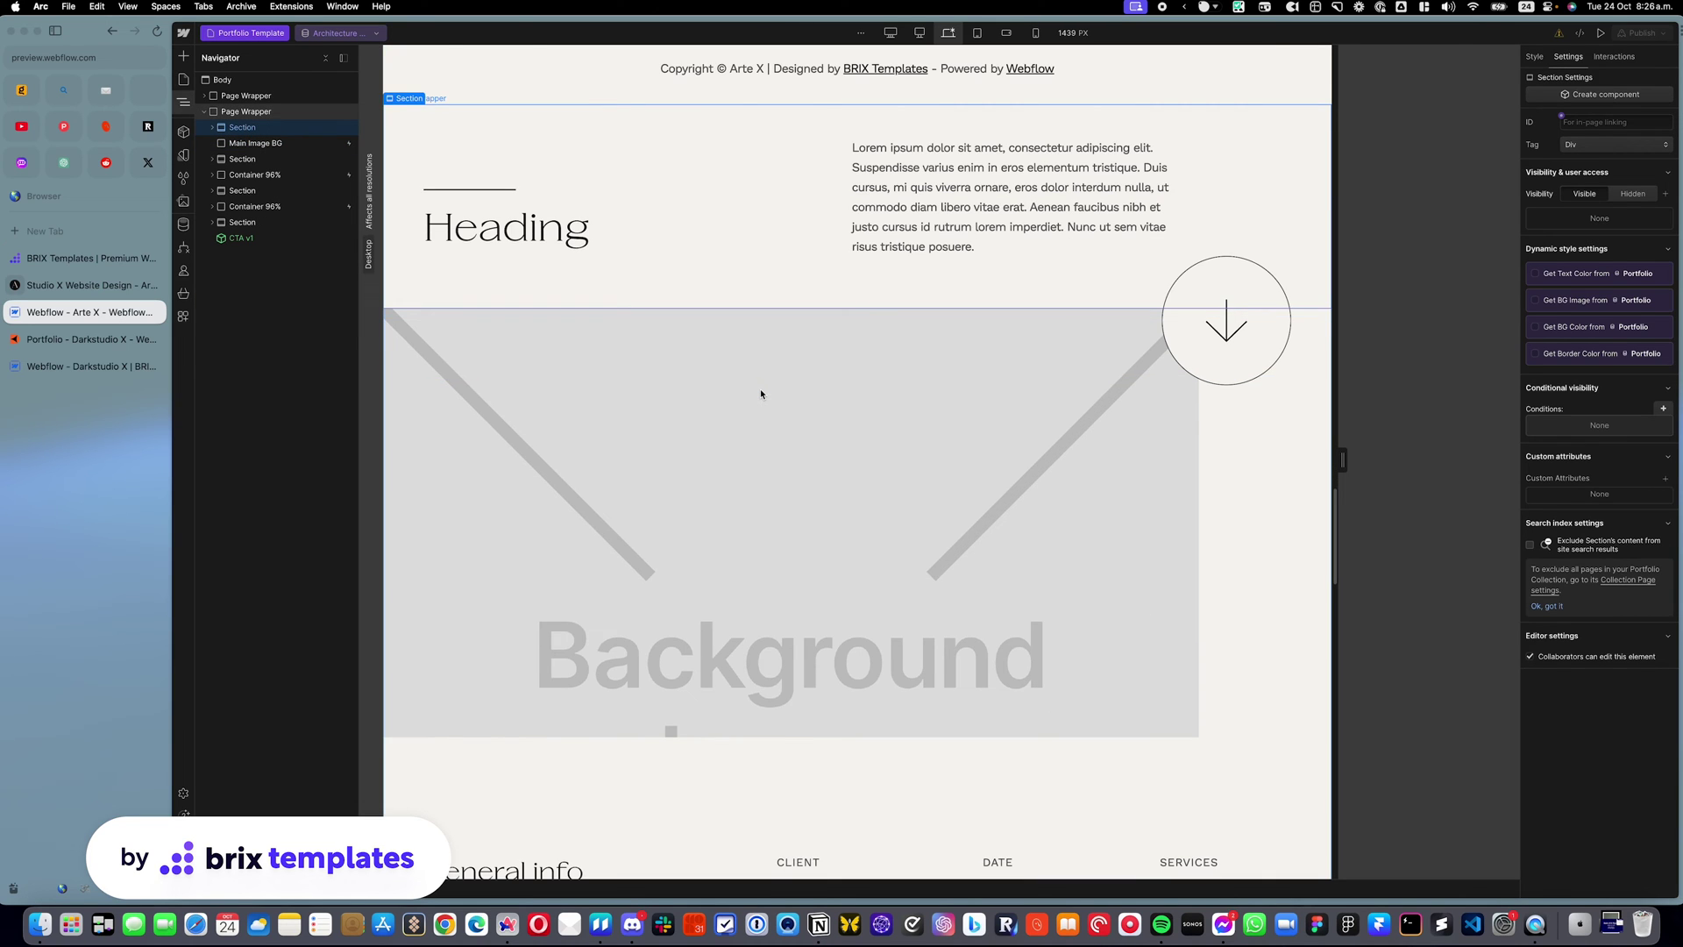
{"action": "scroll", "coordinate": [756, 401], "scroll_direction": "down", "scroll_amount": 3}
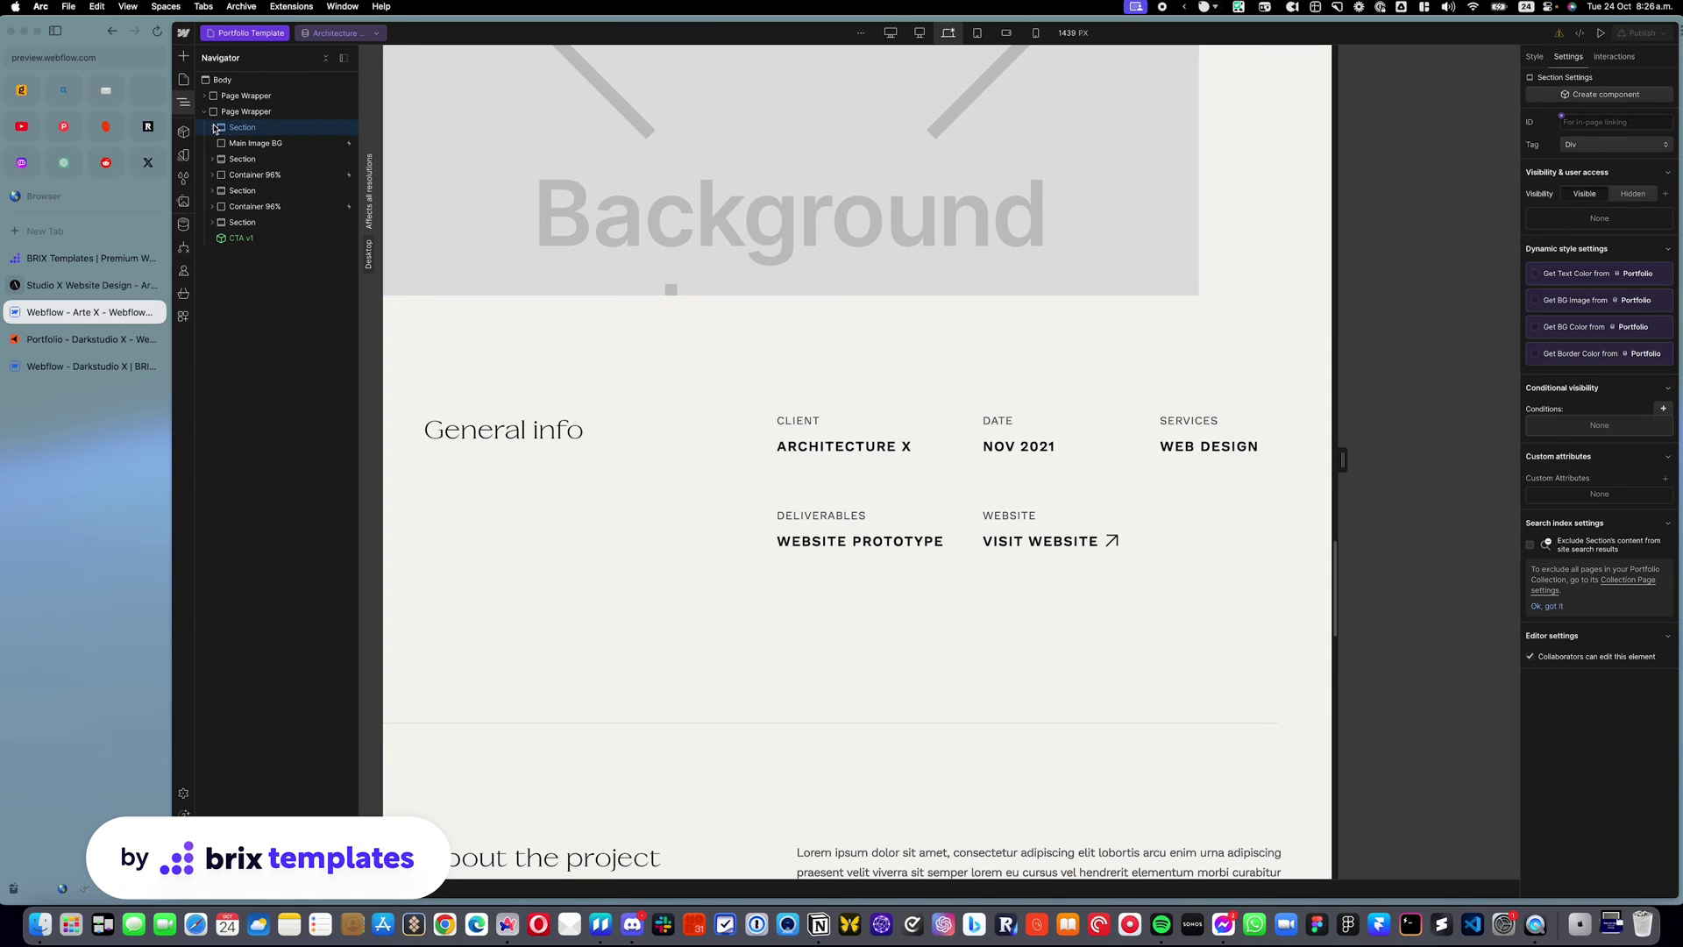
{"action": "scroll", "coordinate": [614, 275], "scroll_direction": "up", "scroll_amount": 7}
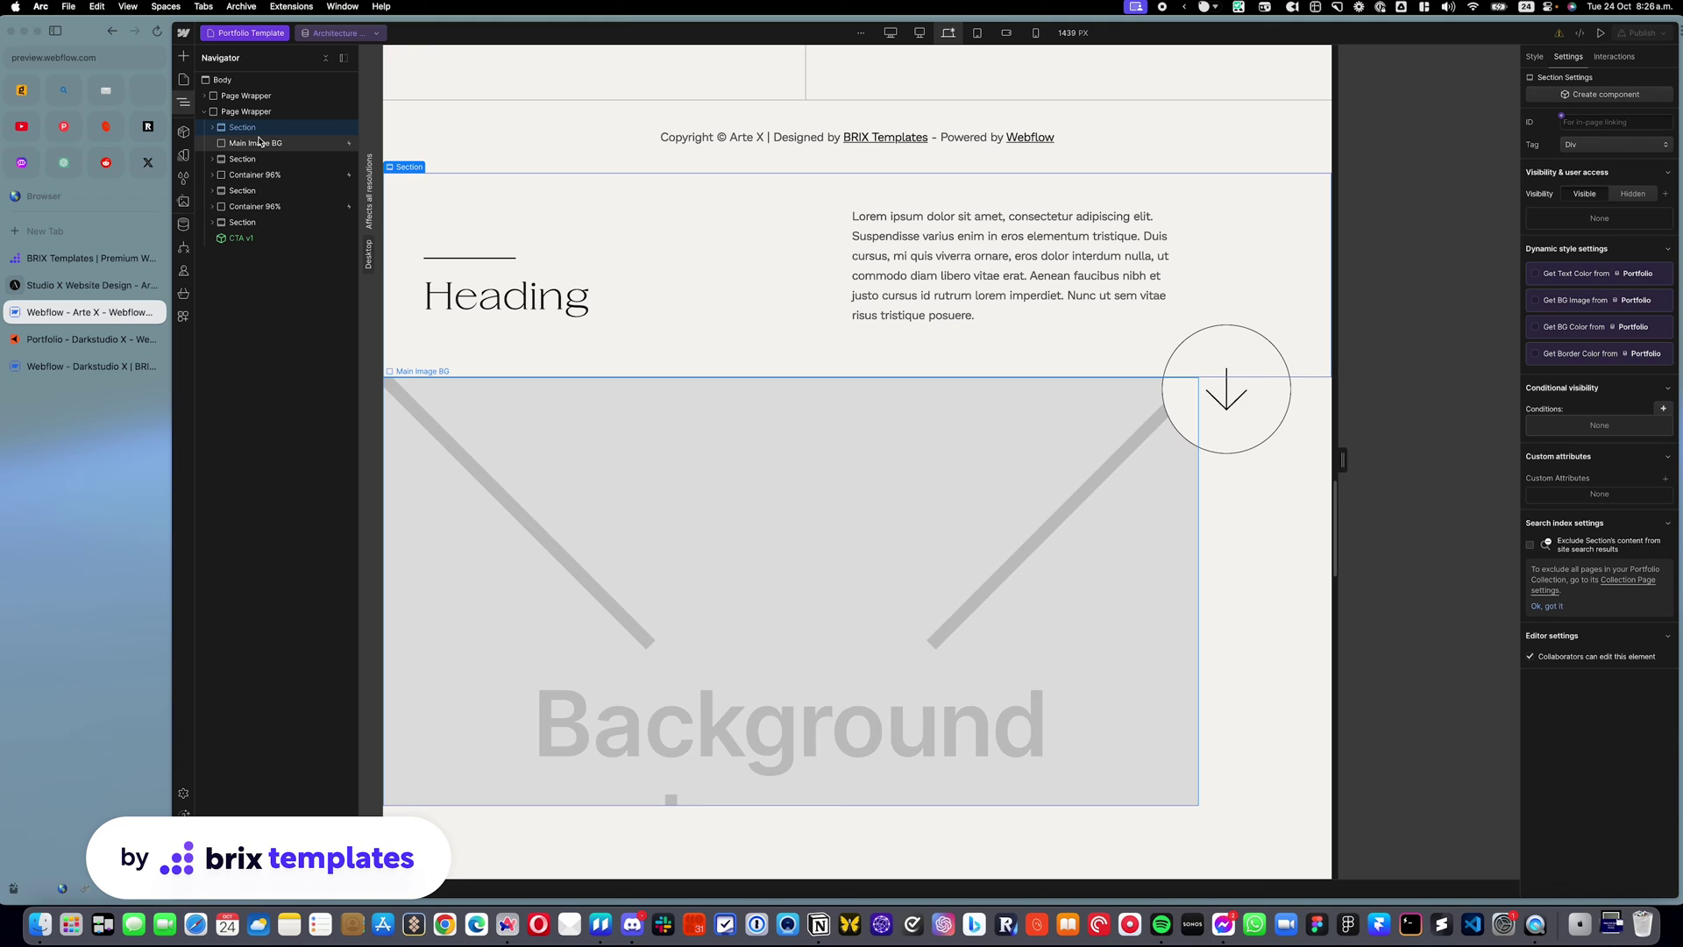
Switch to the Contact page and locate the pasted section at the bottom of its wrapper.
{"action": "left_click", "coordinate": [183, 79]}
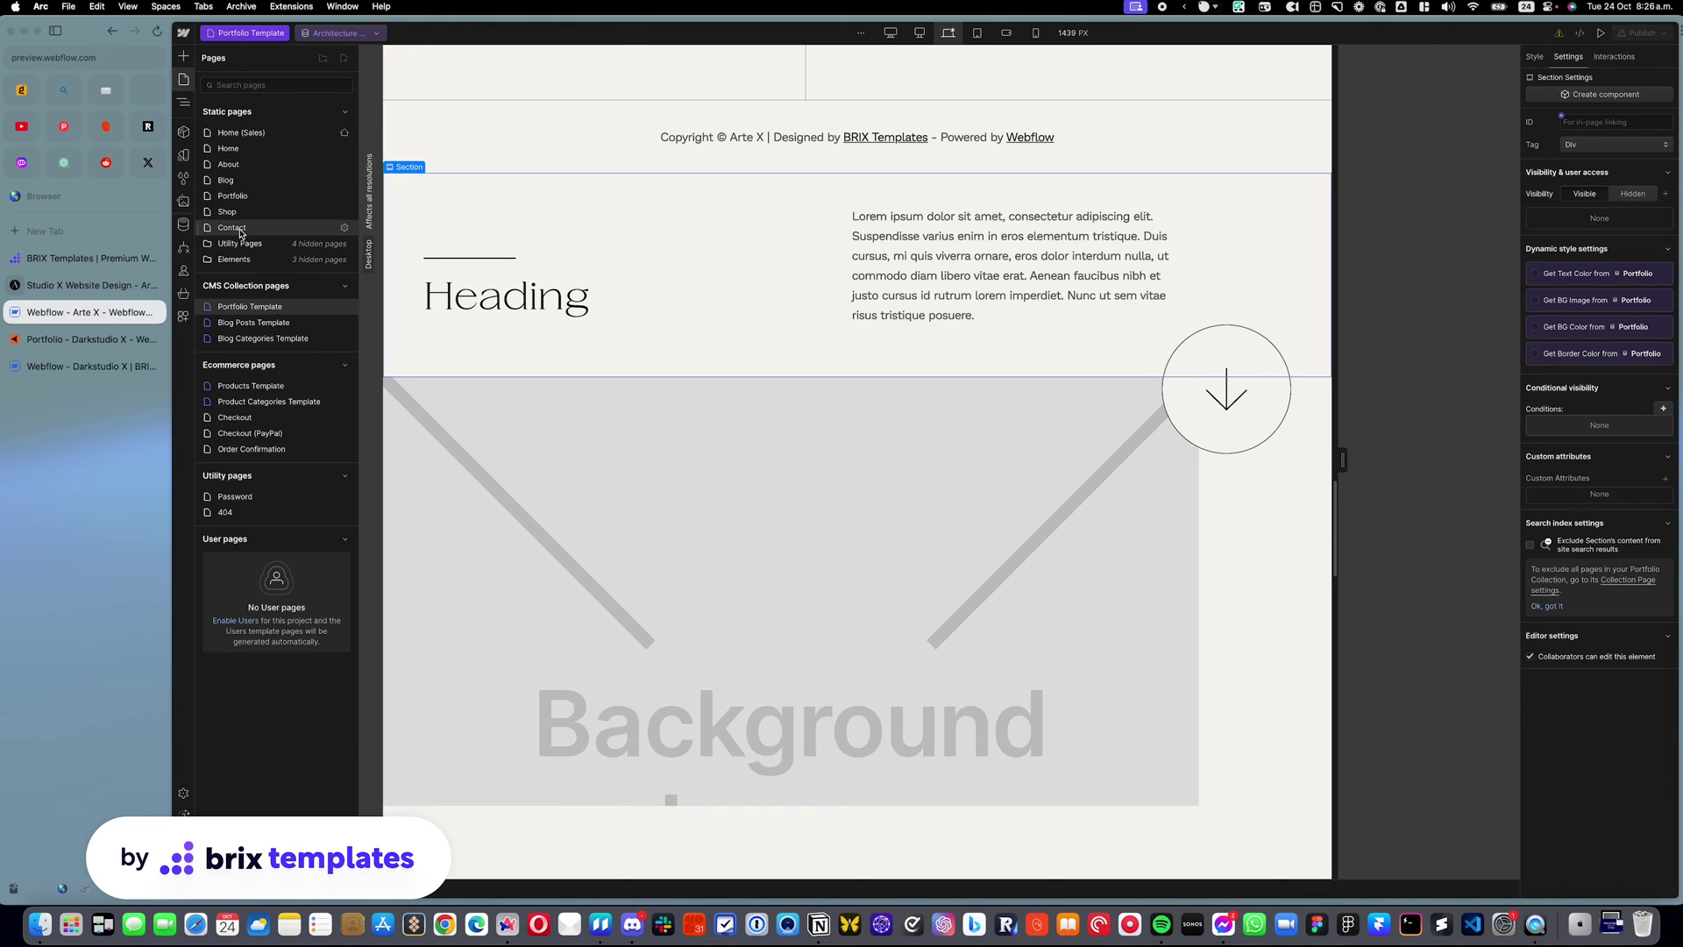
{"action": "left_click", "coordinate": [231, 228]}
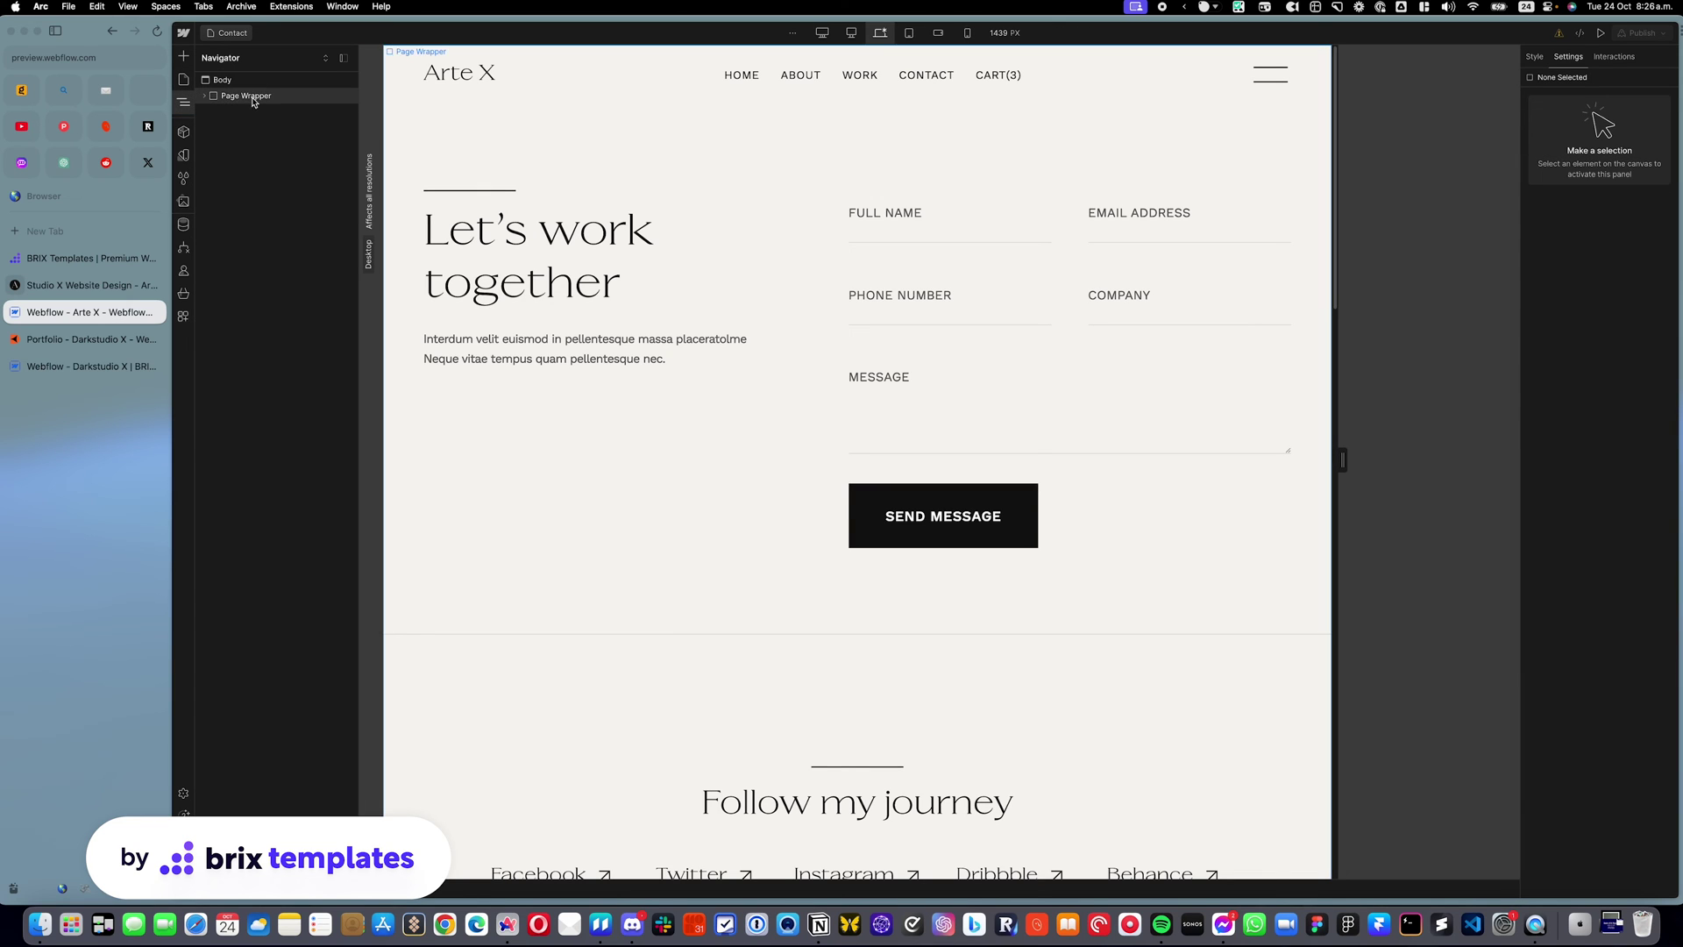
{"action": "left_click", "coordinate": [252, 98]}
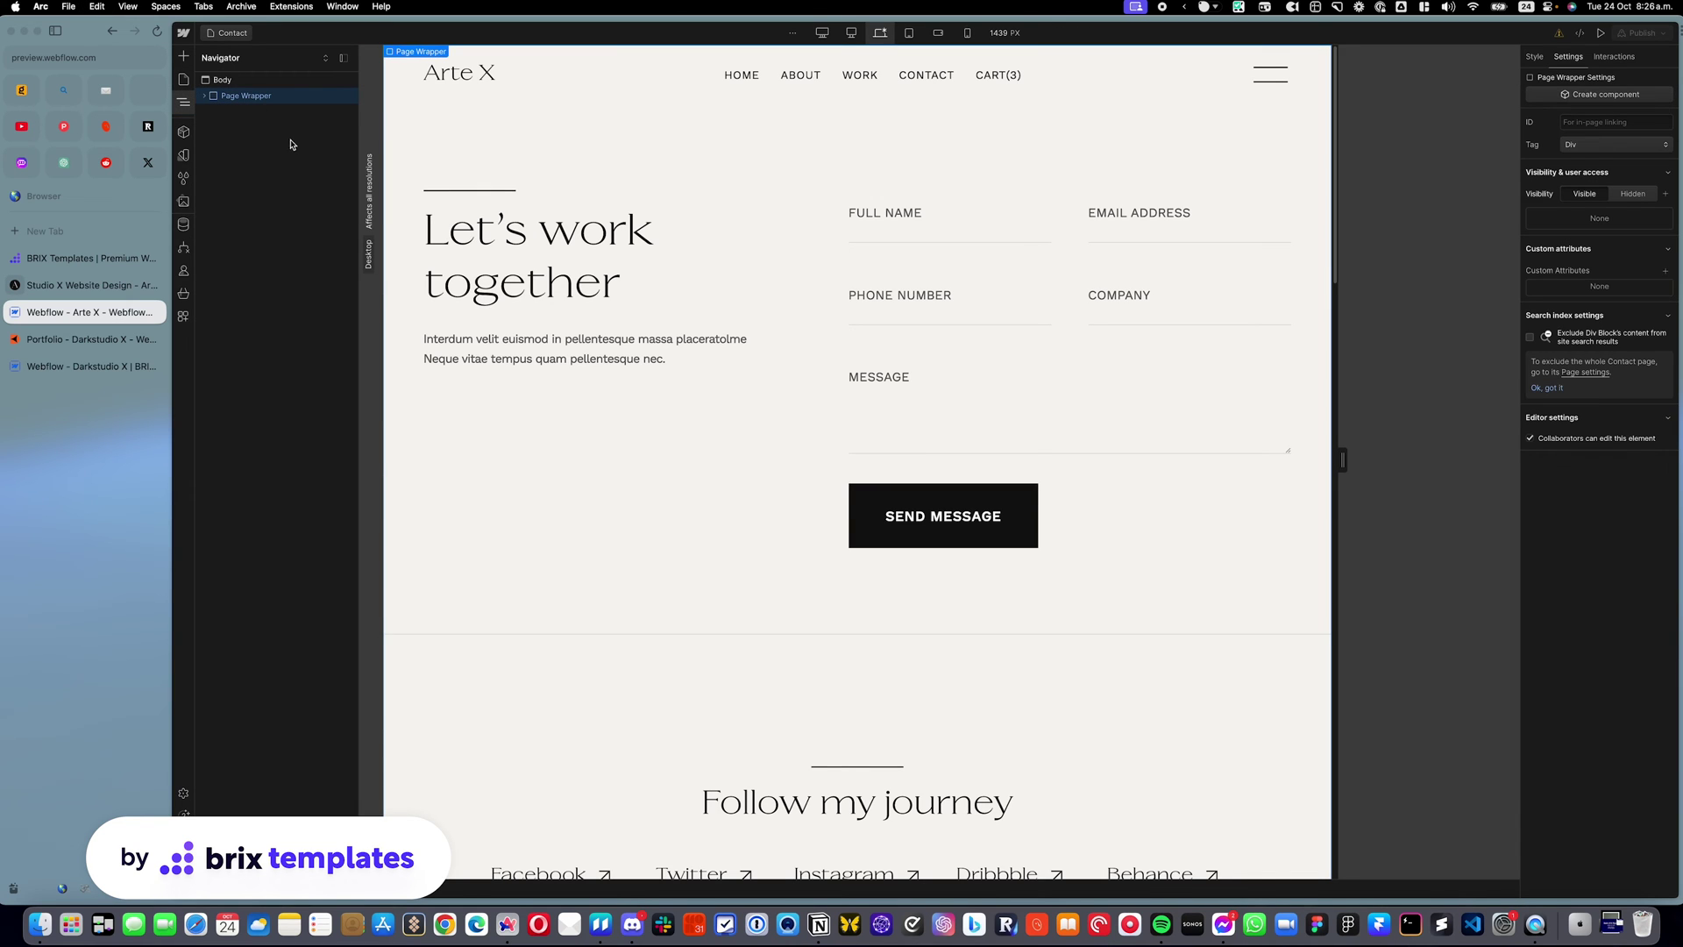
{"action": "left_click", "coordinate": [204, 97]}
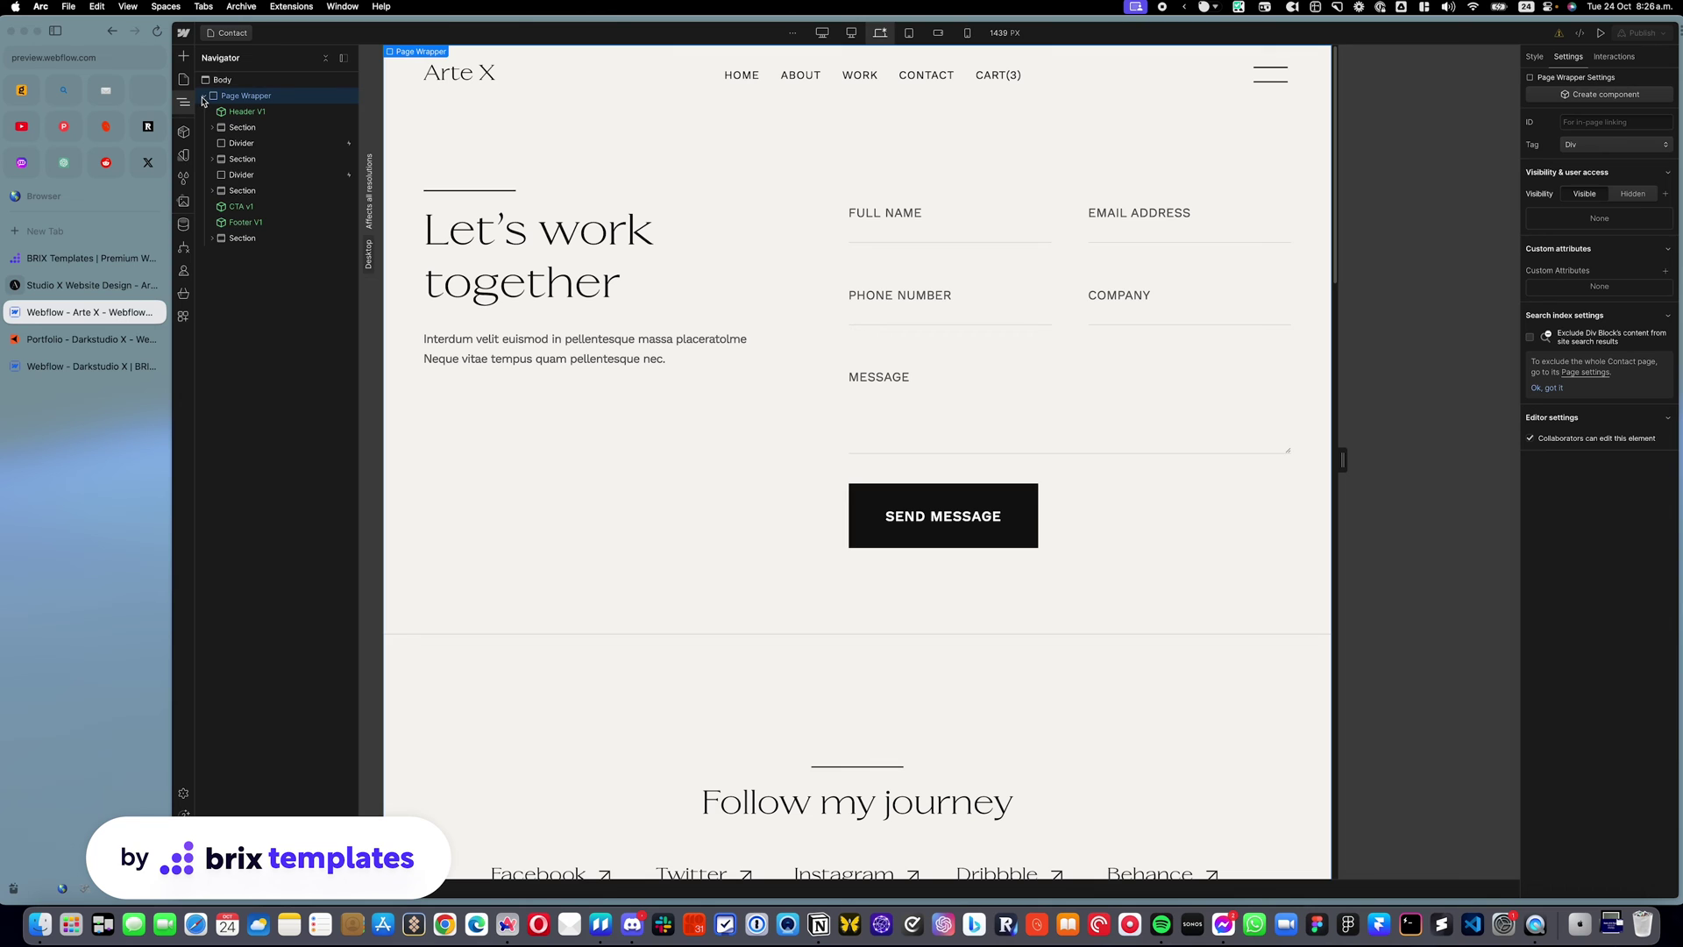
{"action": "scroll", "coordinate": [774, 320], "scroll_direction": "down", "scroll_amount": 20}
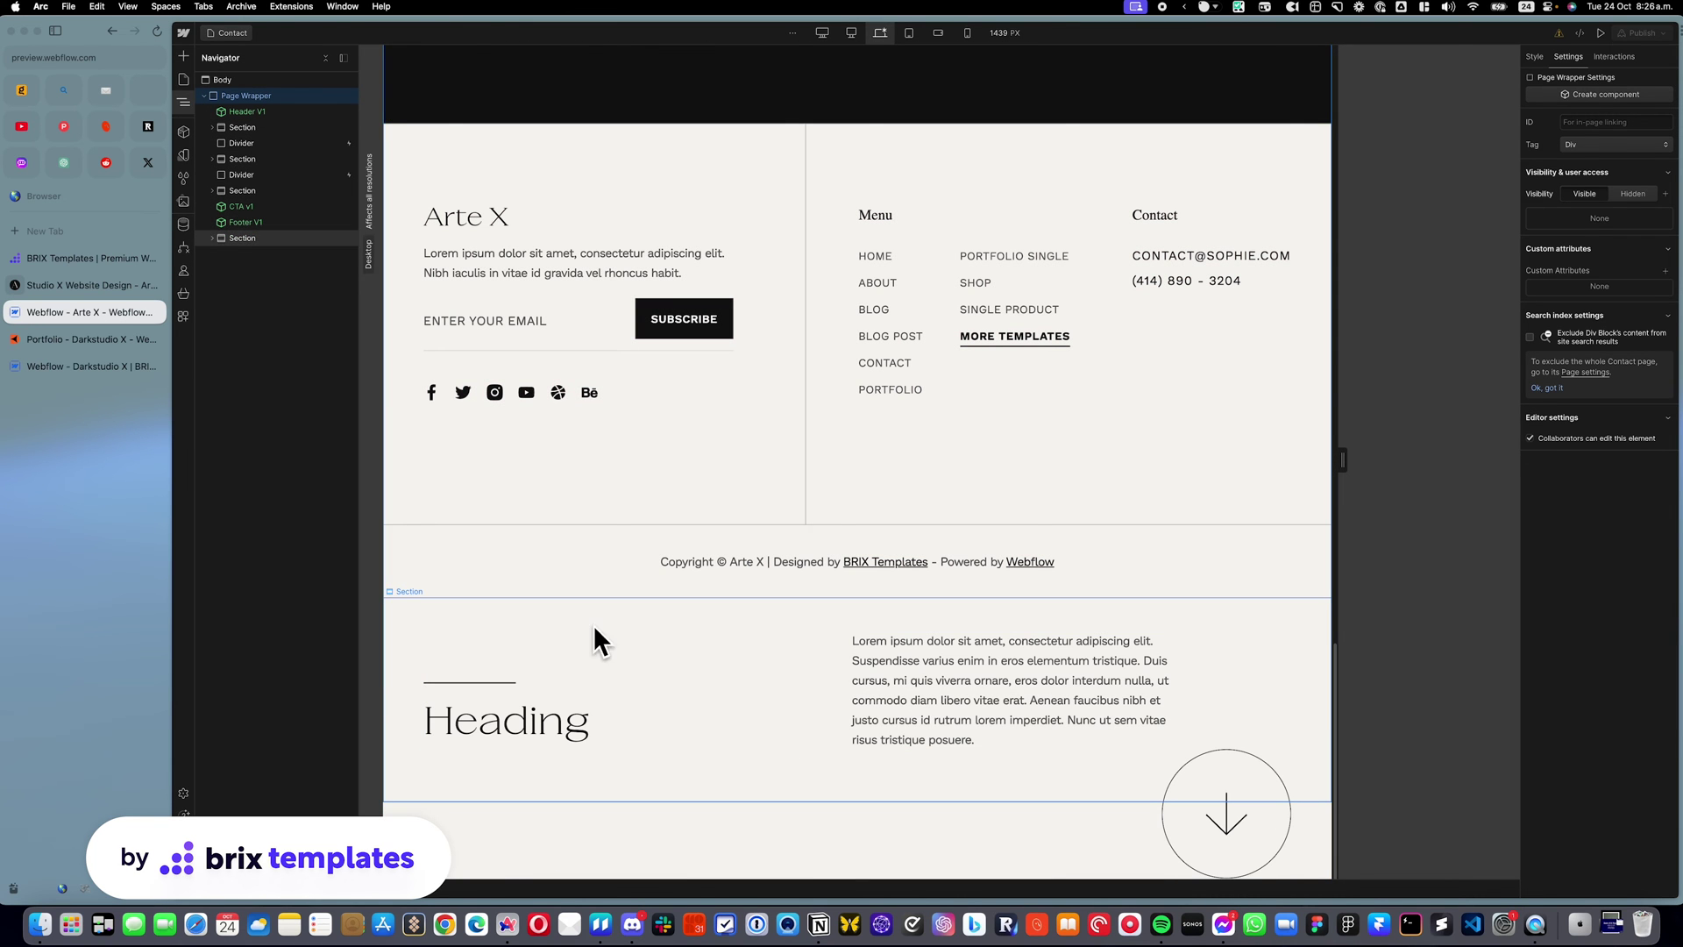
{"action": "left_click", "coordinate": [594, 628]}
{"action": "left_click", "coordinate": [183, 102]}
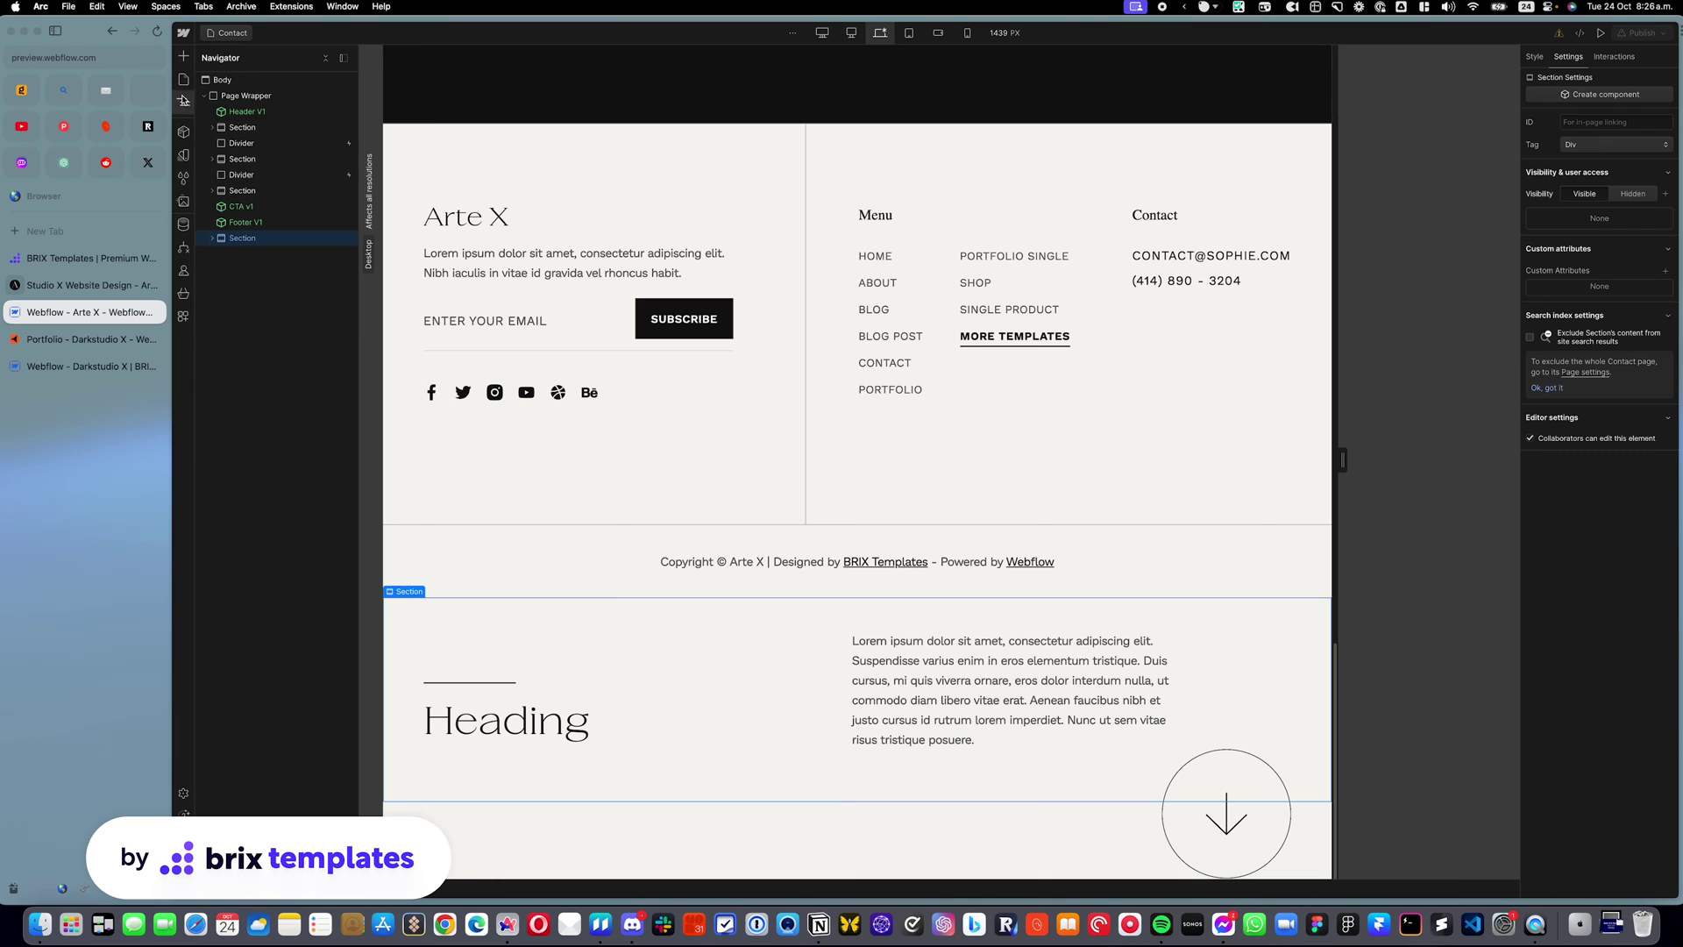
Delete the Let's work together, Follow my journey and FAQ sections, moving the pasted Section above CTA v1.
{"action": "left_click", "coordinate": [254, 127]}
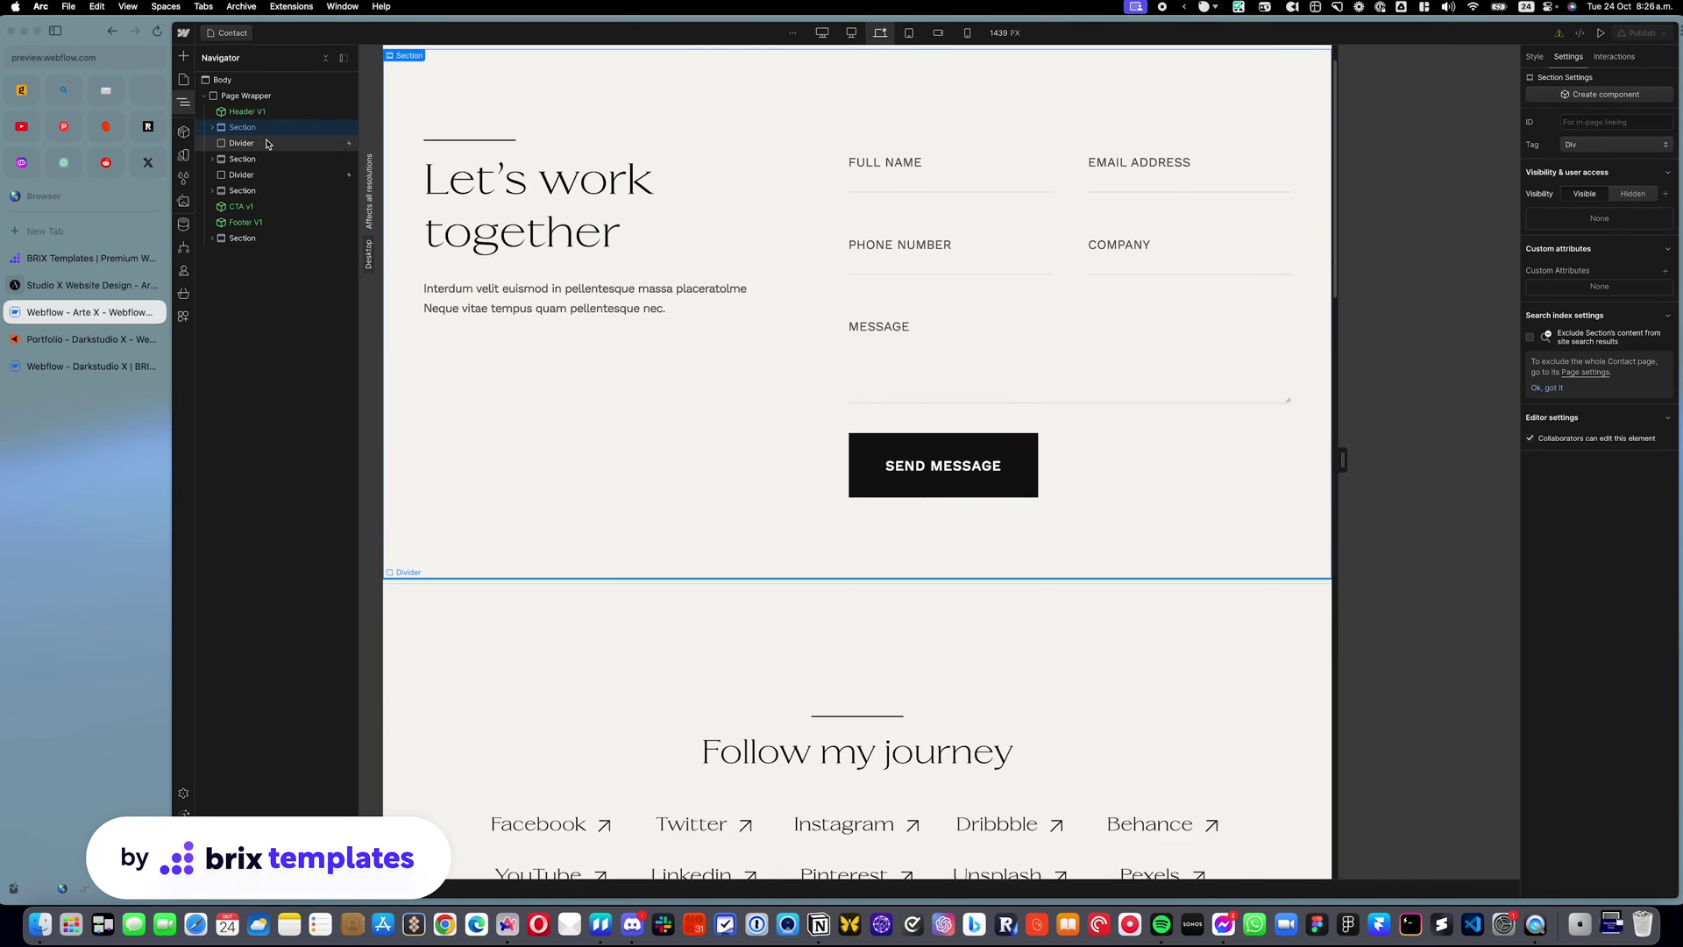
{"action": "key", "text": "Delete"}
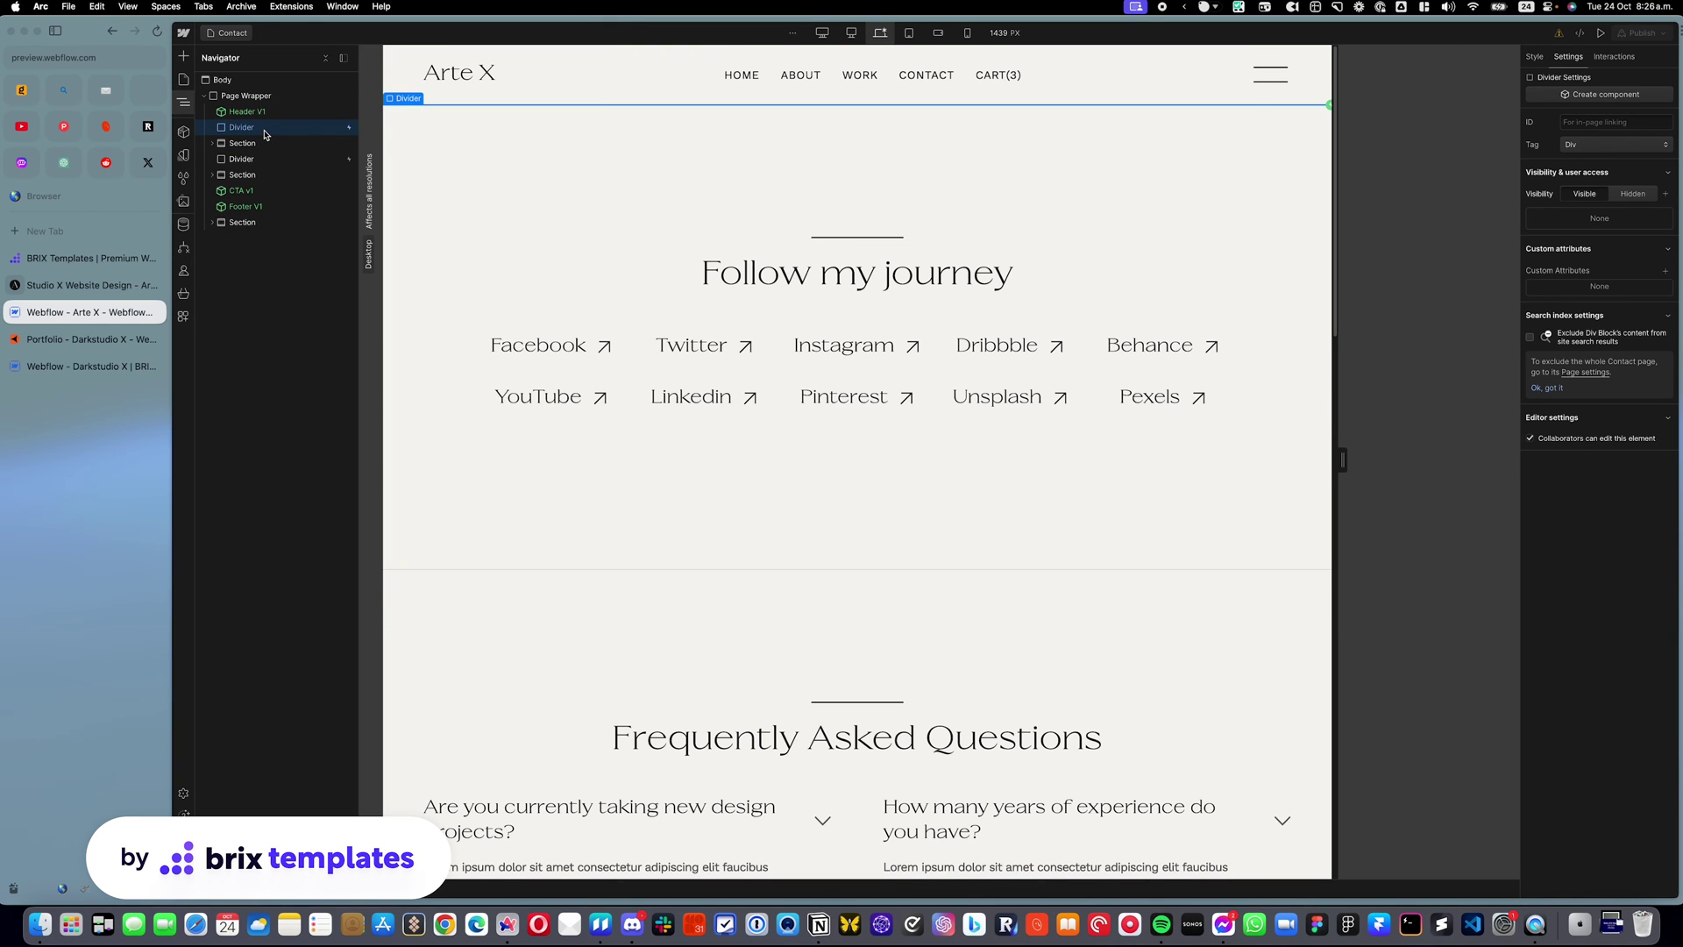
{"action": "key", "text": "Delete"}
{"action": "key", "text": "Delete"}
{"action": "key", "text": "Delete"}
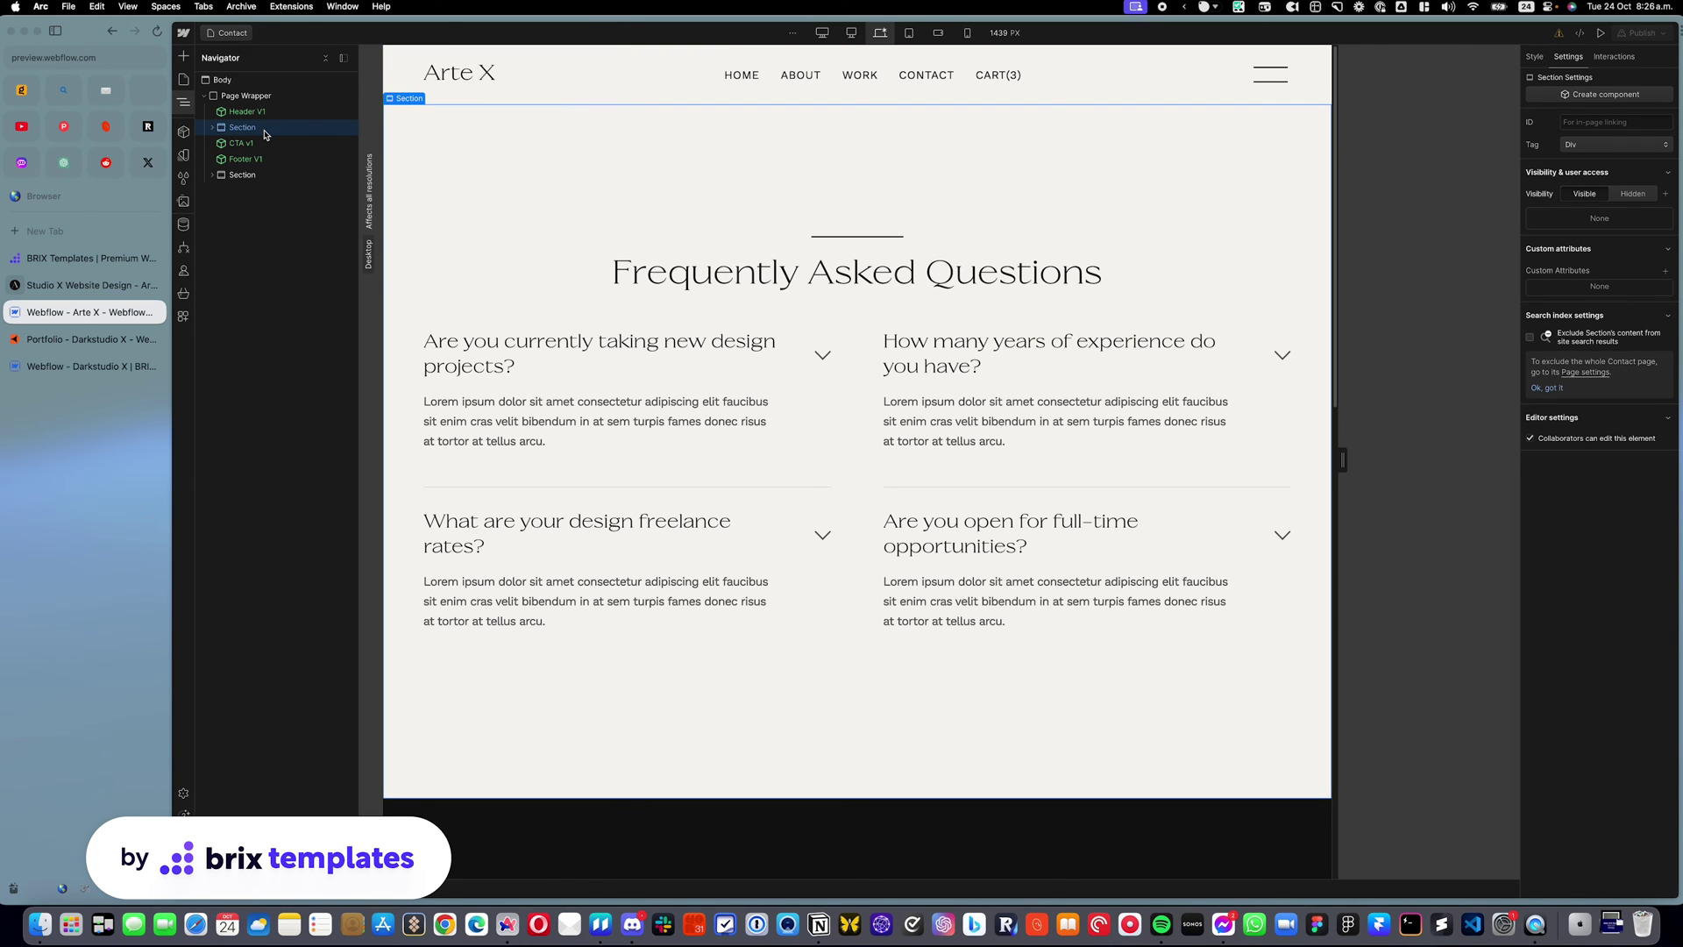
{"action": "key", "text": "Delete"}
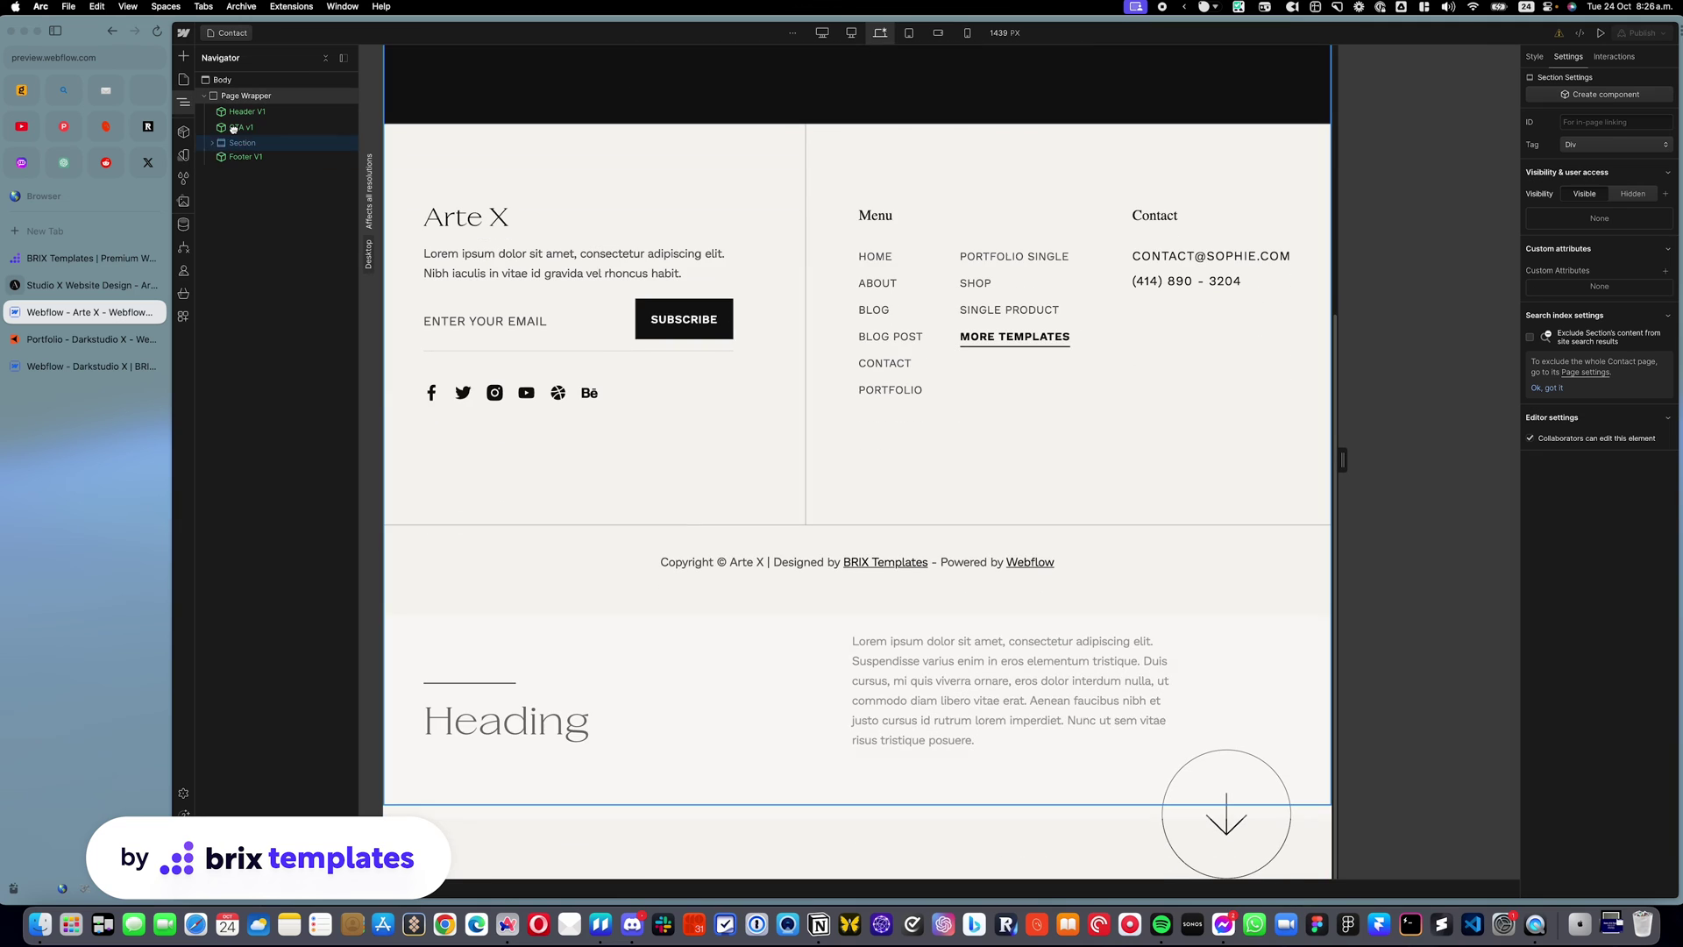
{"action": "left_click_drag", "start_coordinate": [233, 128], "coordinate": [235, 123]}
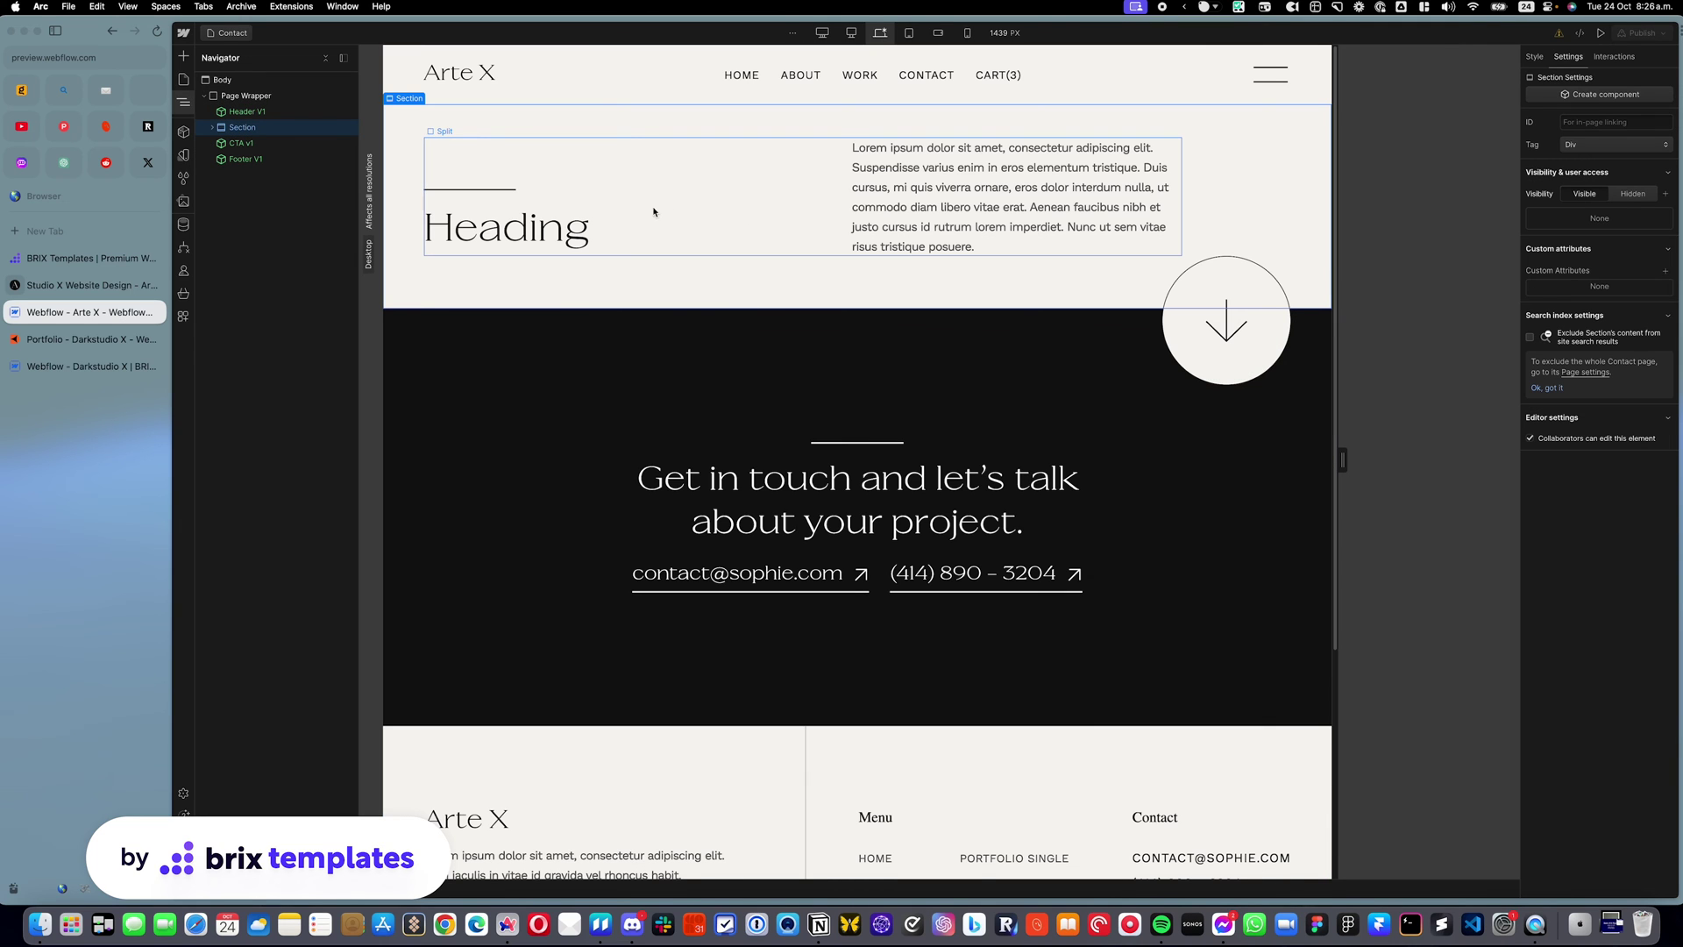
{"action": "left_click", "coordinate": [183, 79]}
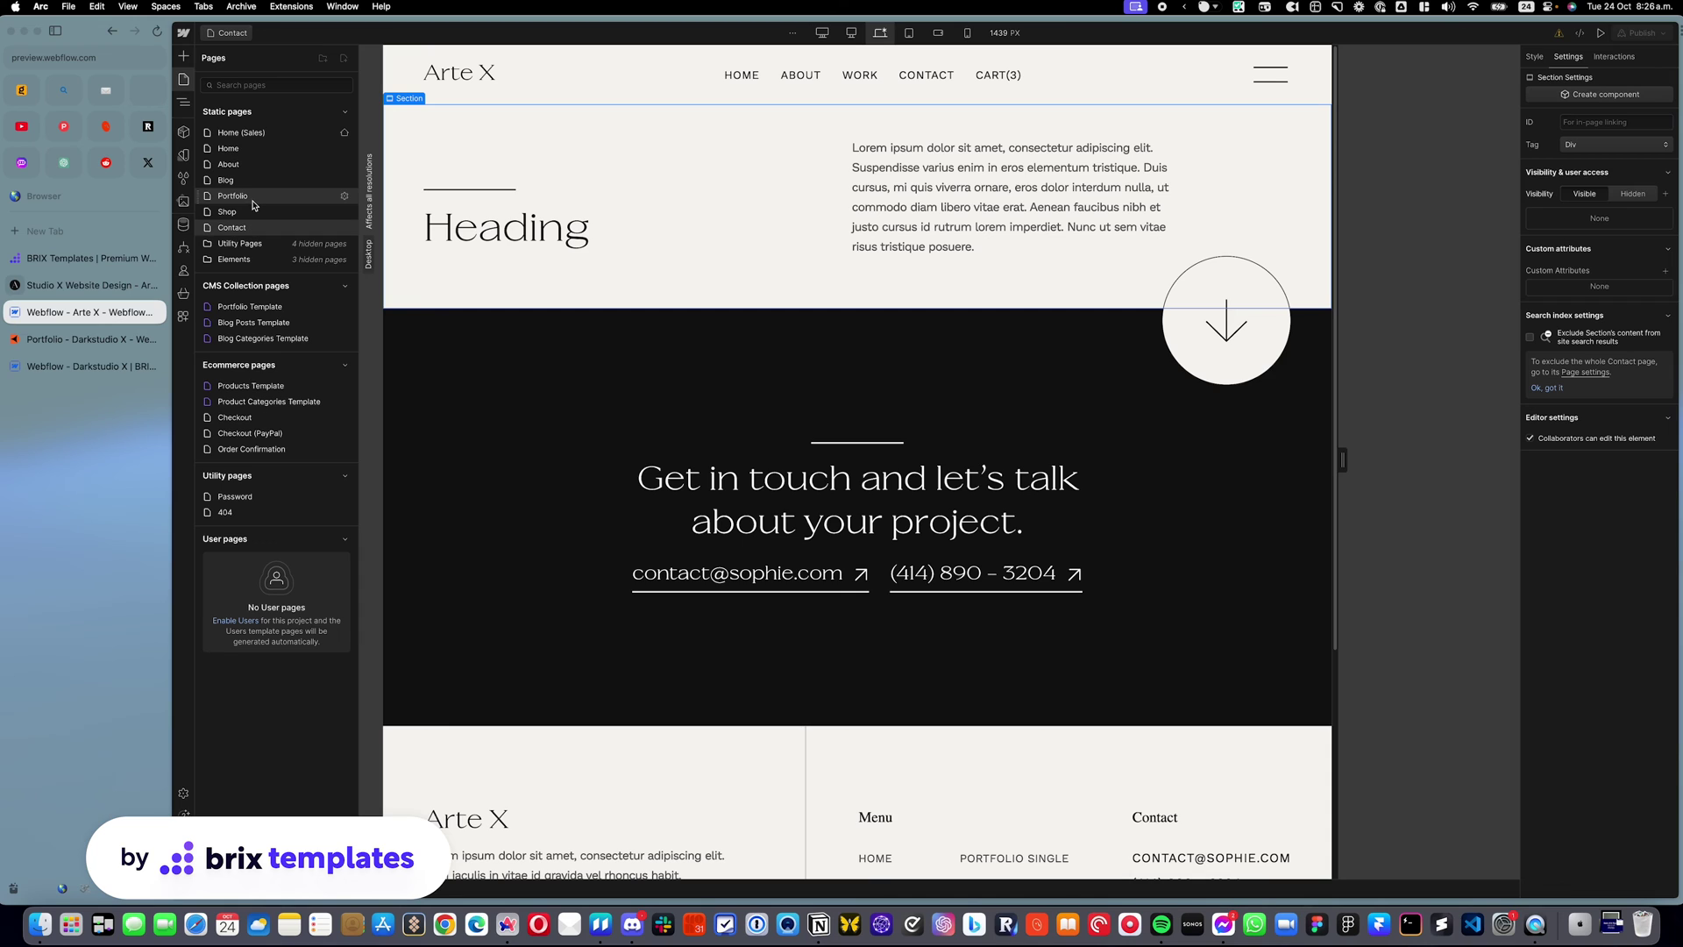
Return to the Portfolio Template collection page and show its Navigator element tree.
{"action": "left_click", "coordinate": [251, 307]}
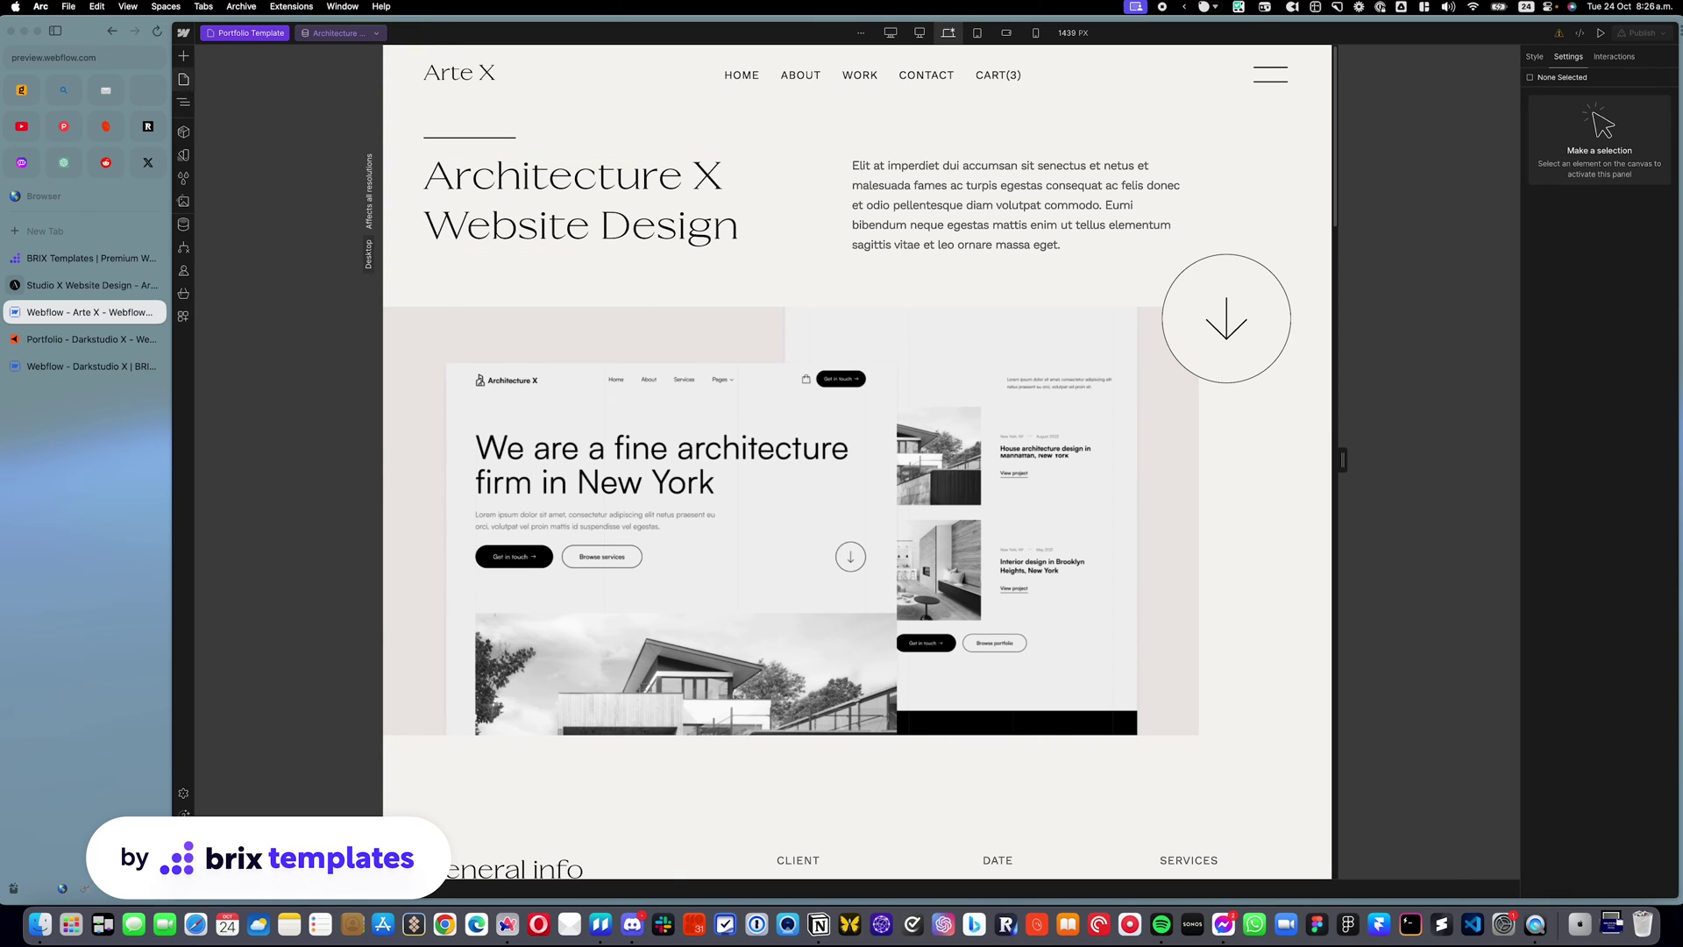
{"action": "left_click", "coordinate": [184, 101]}
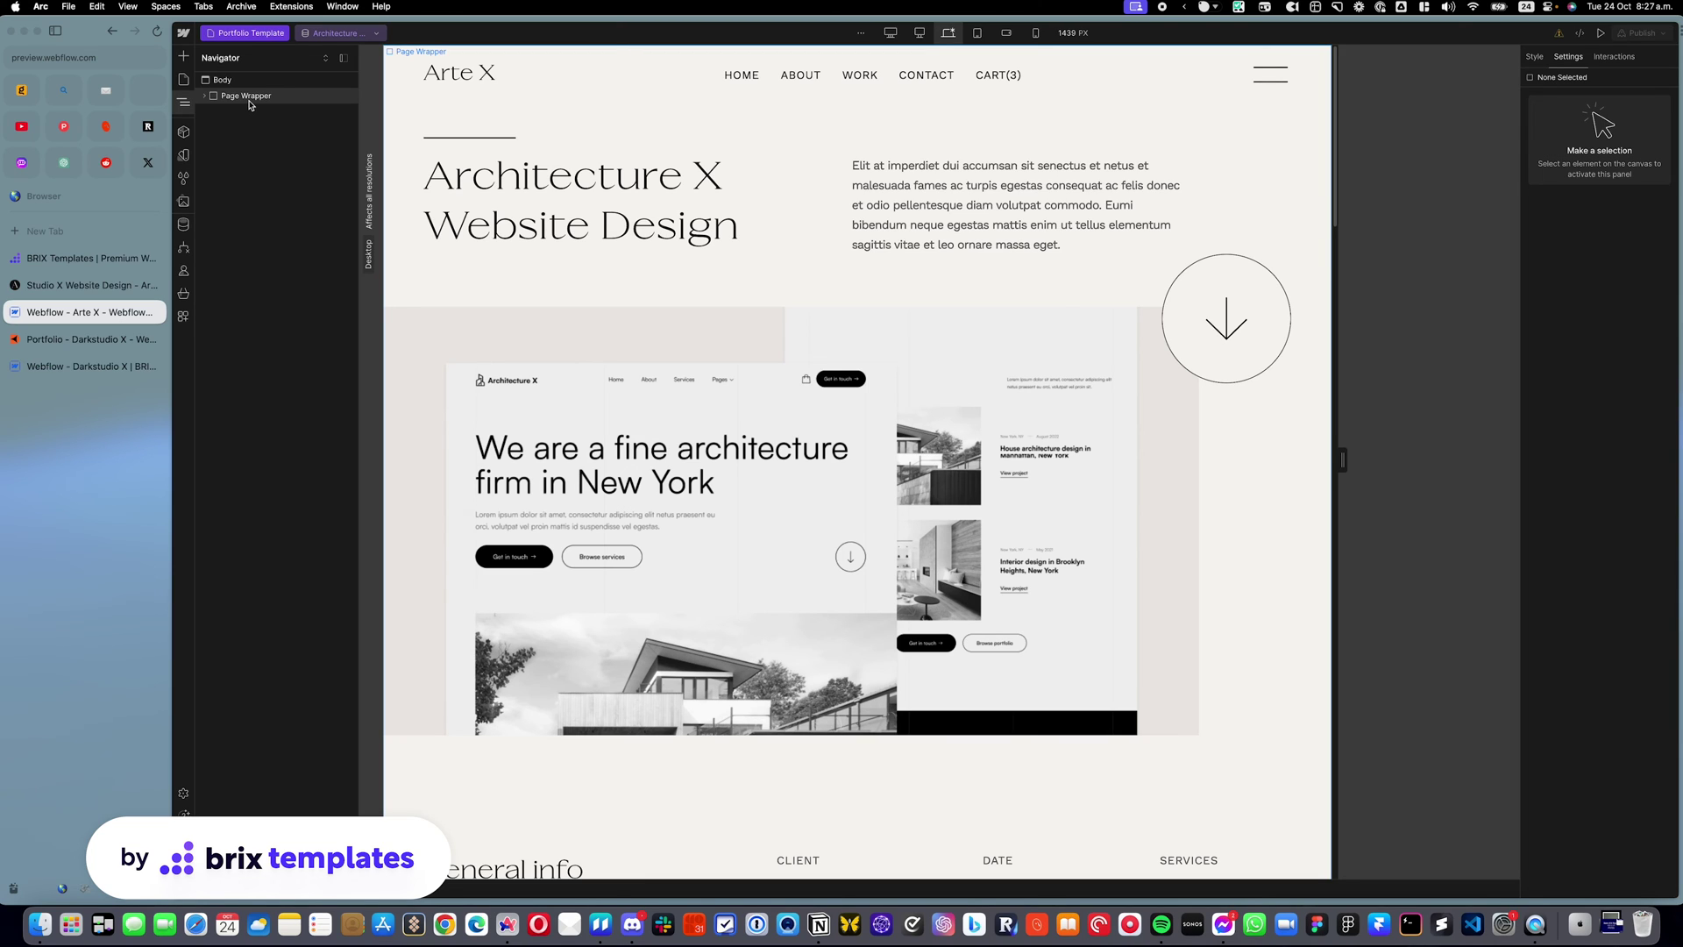
{"action": "left_click", "coordinate": [185, 223]}
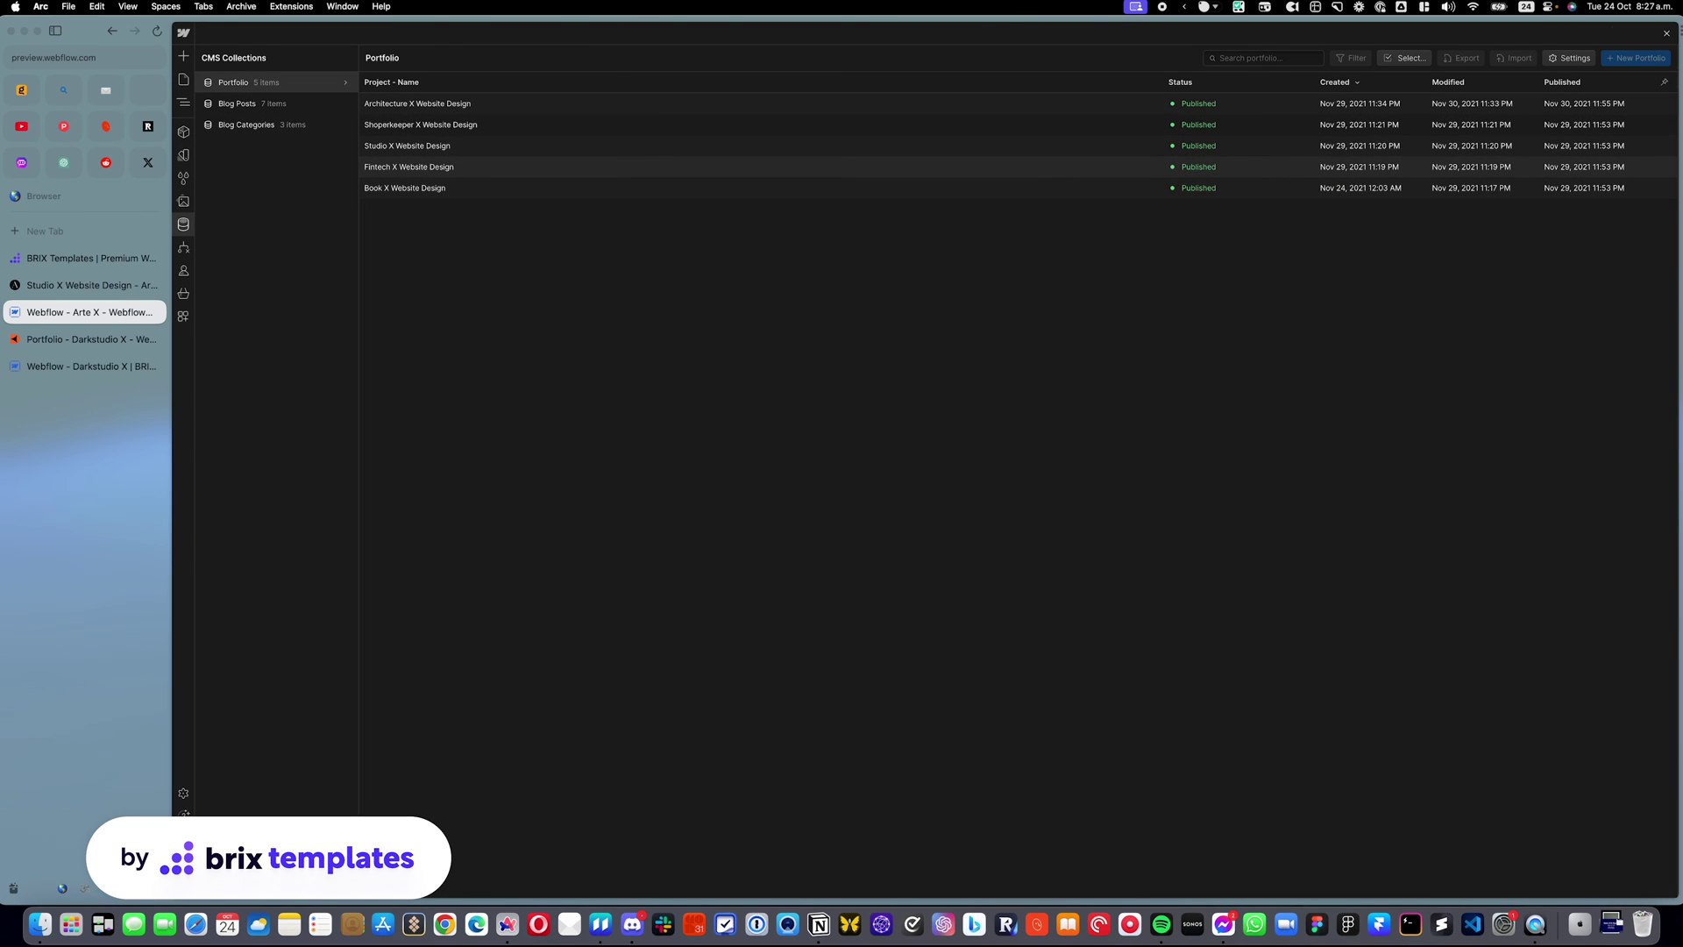
{"action": "left_click", "coordinate": [480, 108]}
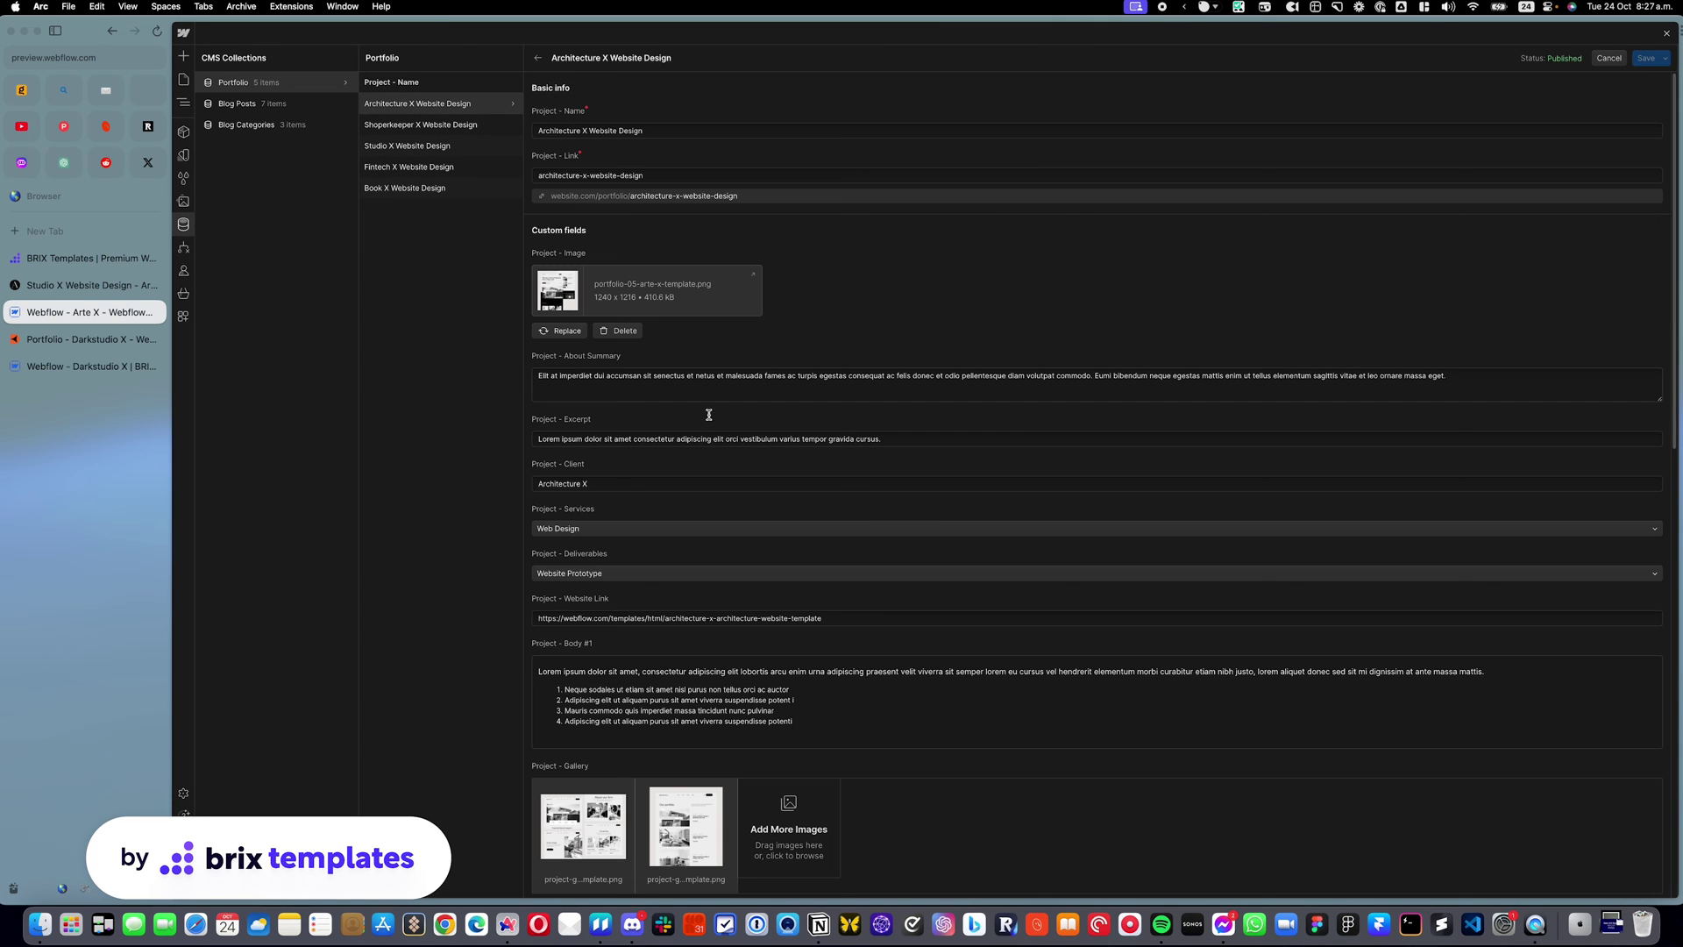
{"action": "scroll", "coordinate": [836, 497], "scroll_direction": "down", "scroll_amount": 1}
{"action": "scroll", "coordinate": [837, 497], "scroll_direction": "down", "scroll_amount": 10}
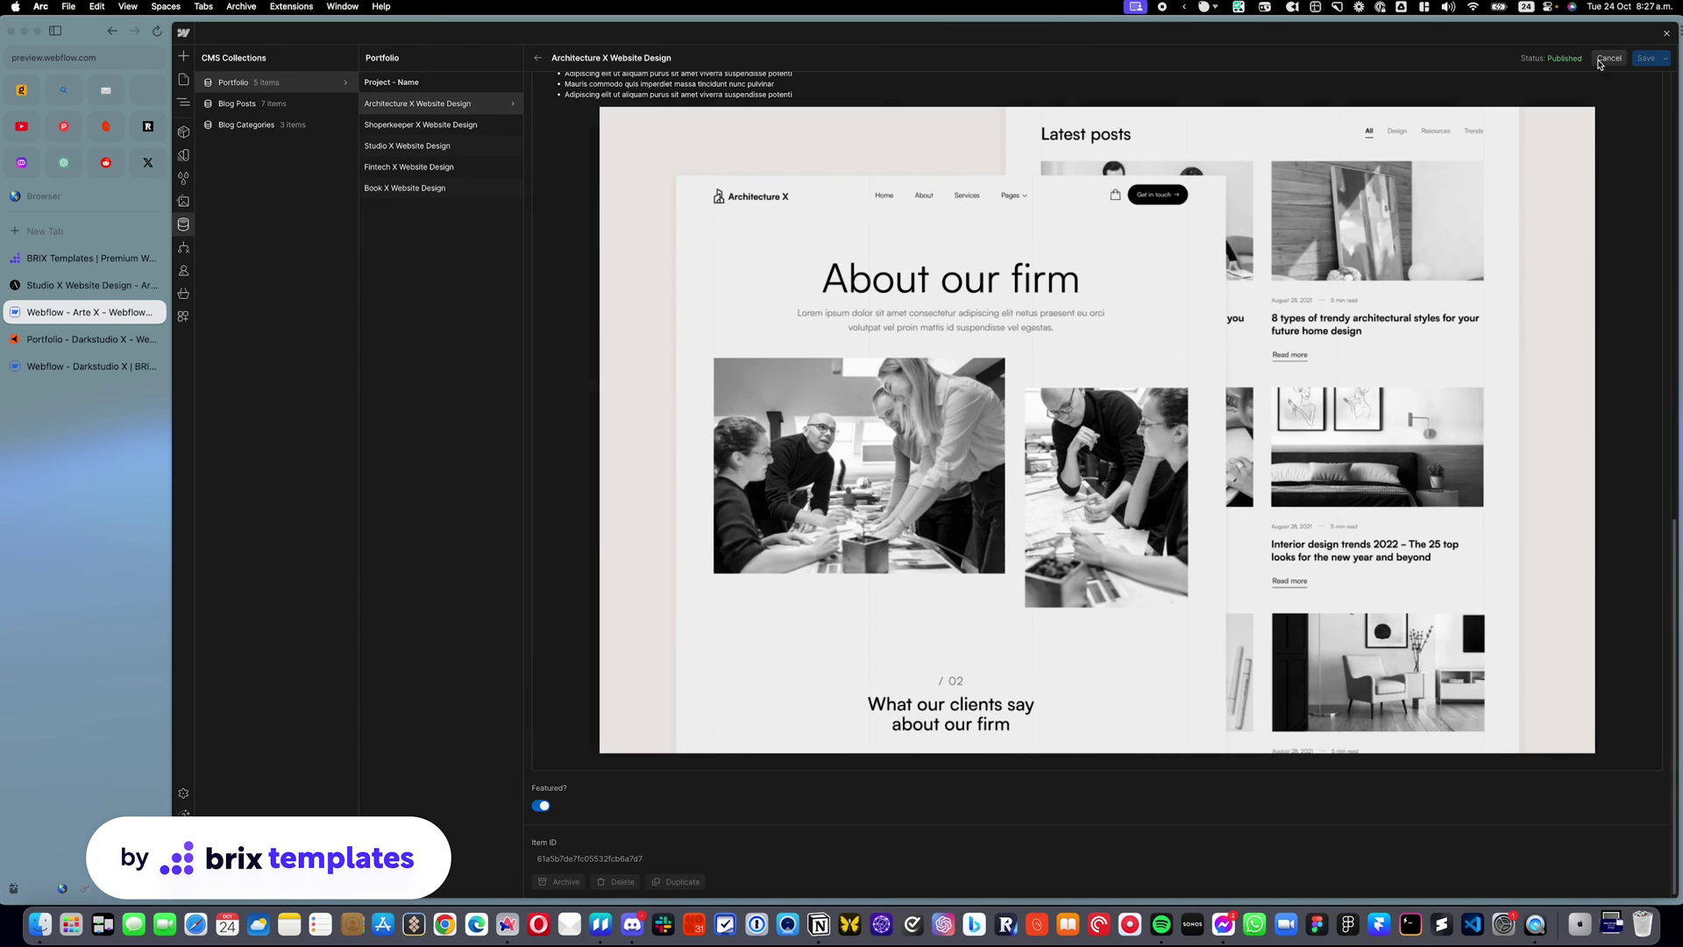
{"action": "left_click", "coordinate": [1610, 63]}
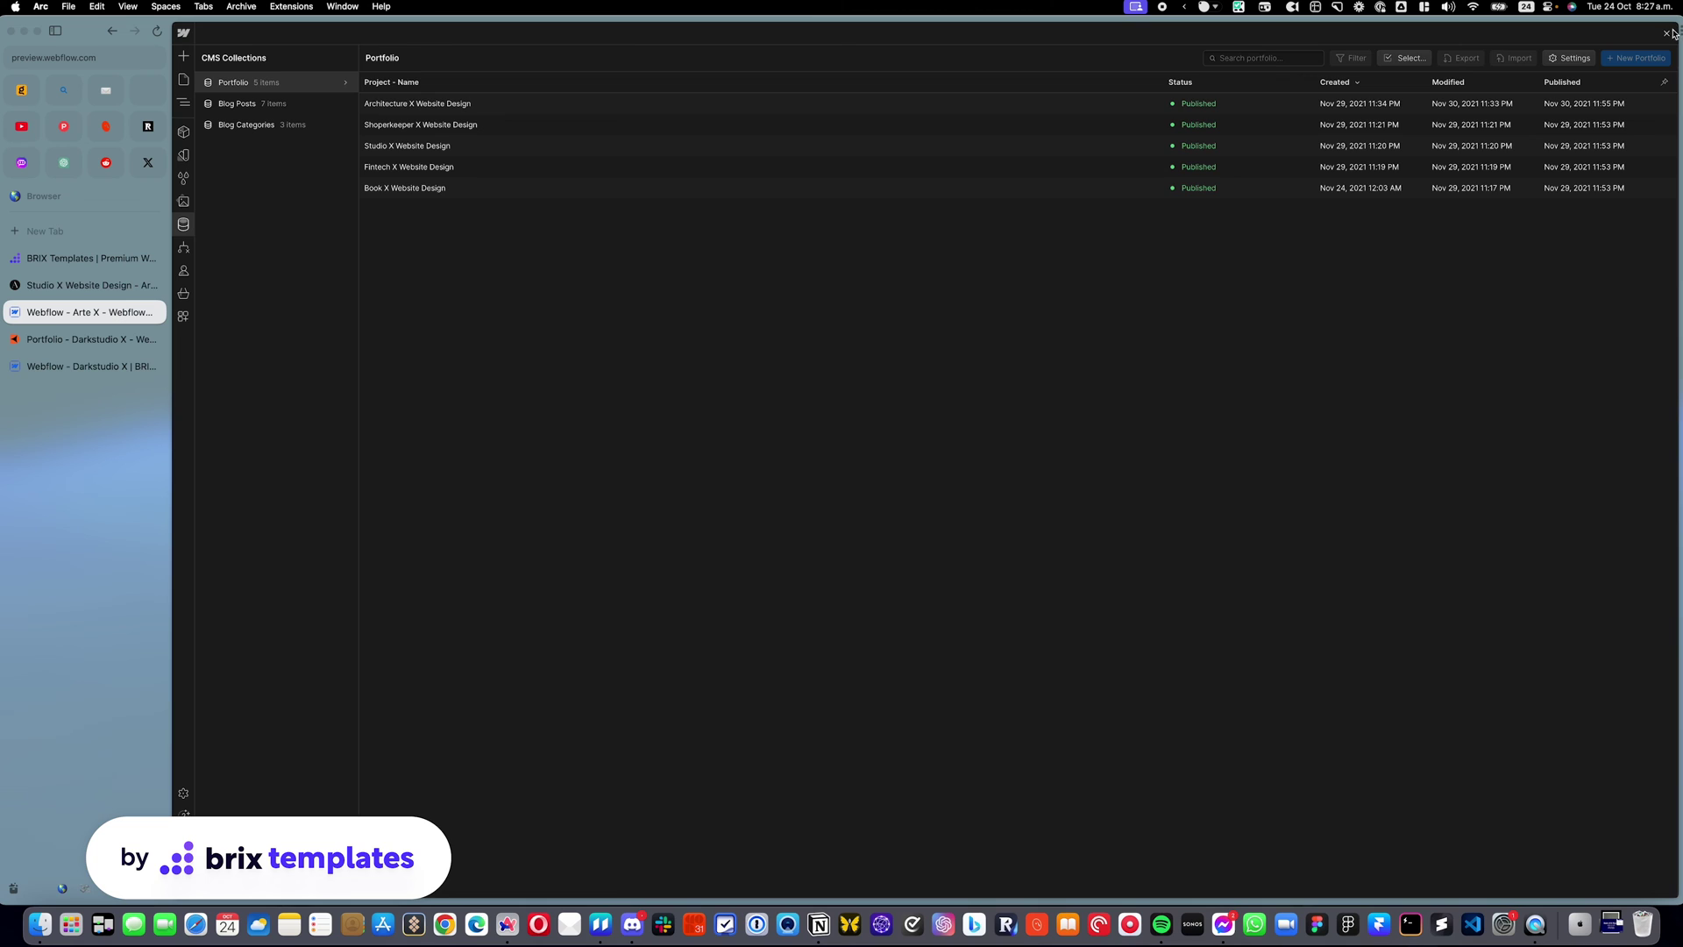
{"action": "left_click", "coordinate": [1667, 33]}
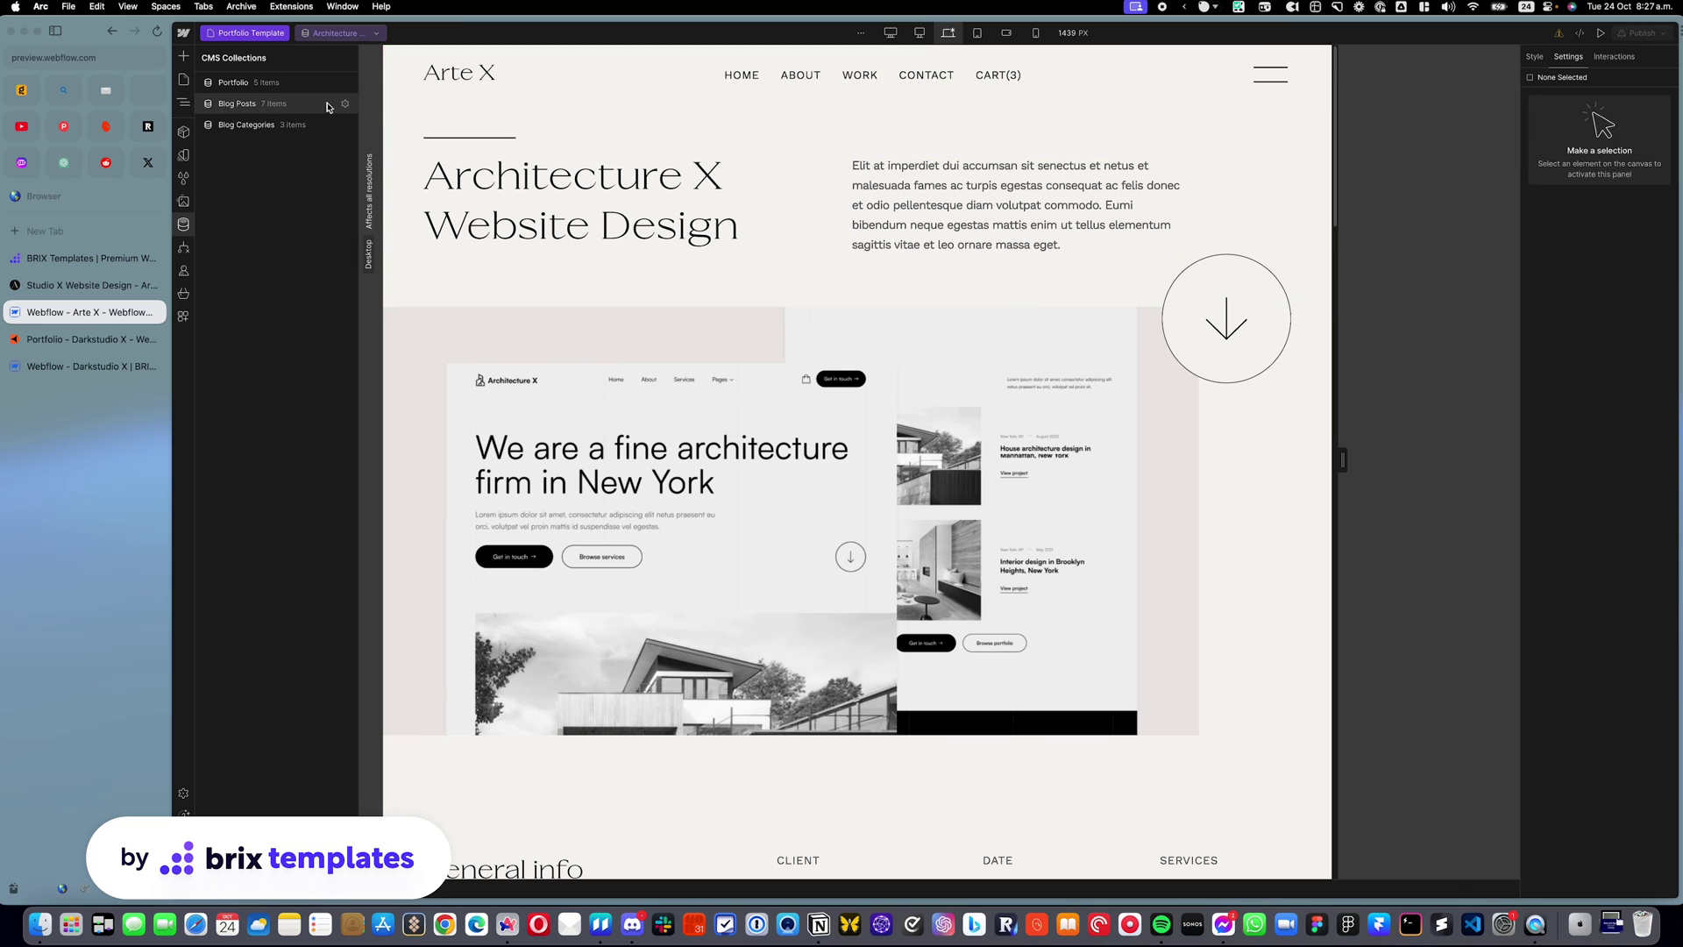
Confirm the Architecture X Website Design heading pulls text from Project - Name, then go to the BRIX Templates tab.
{"action": "left_click", "coordinate": [184, 80]}
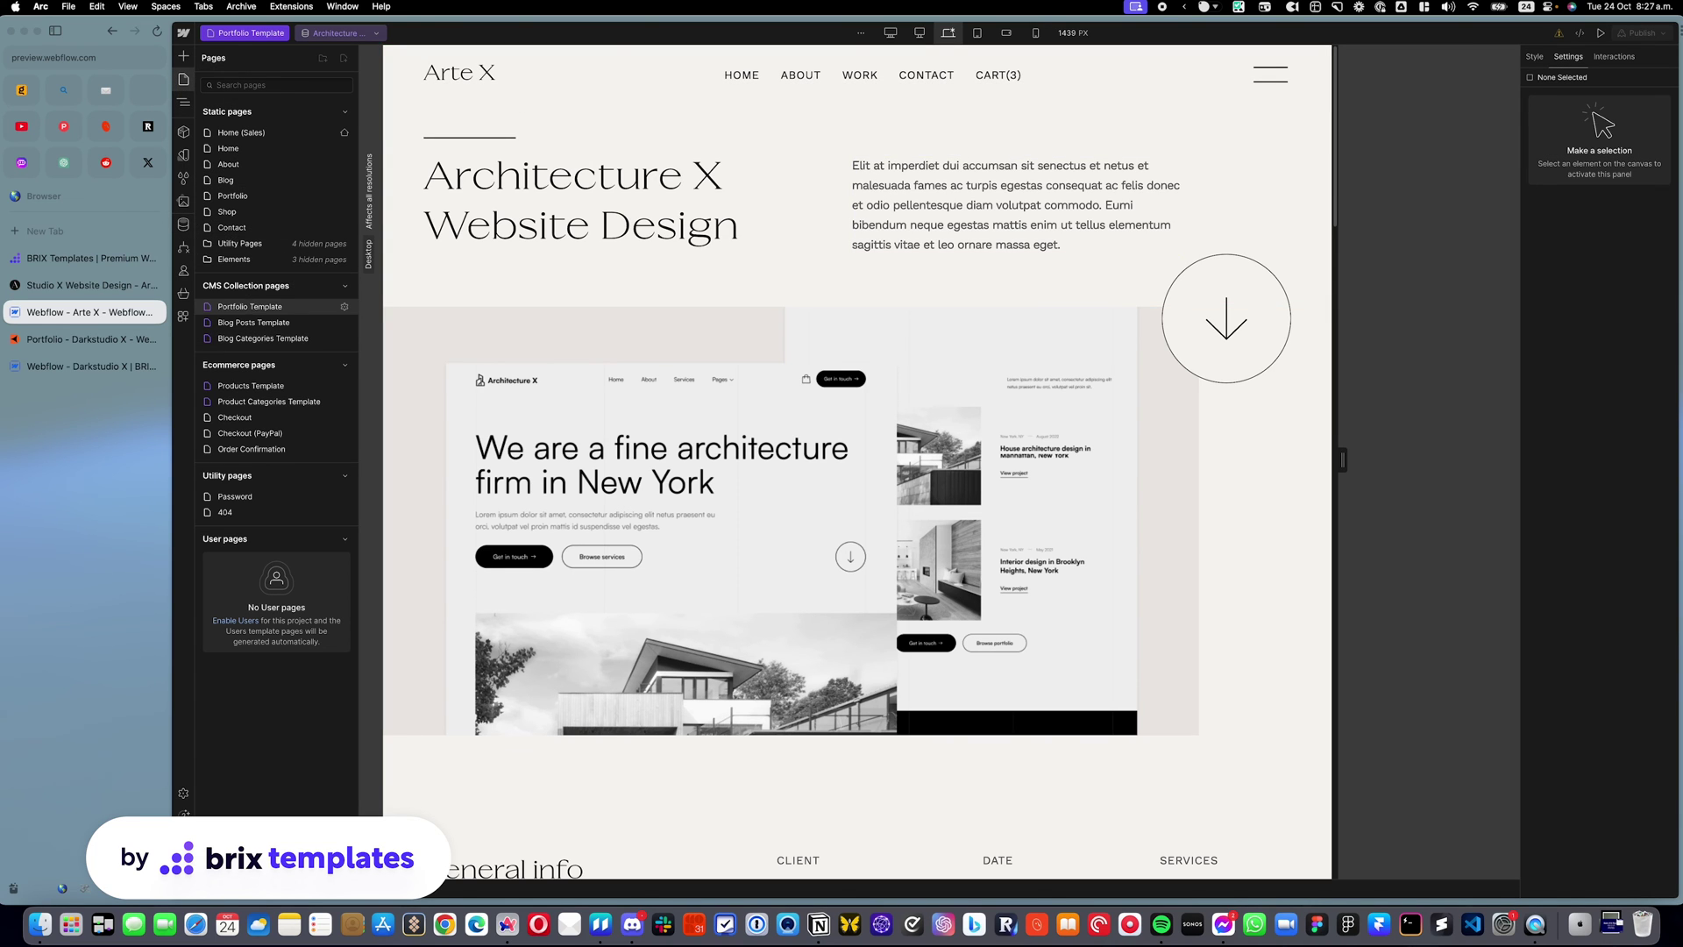
{"action": "left_click", "coordinate": [521, 162]}
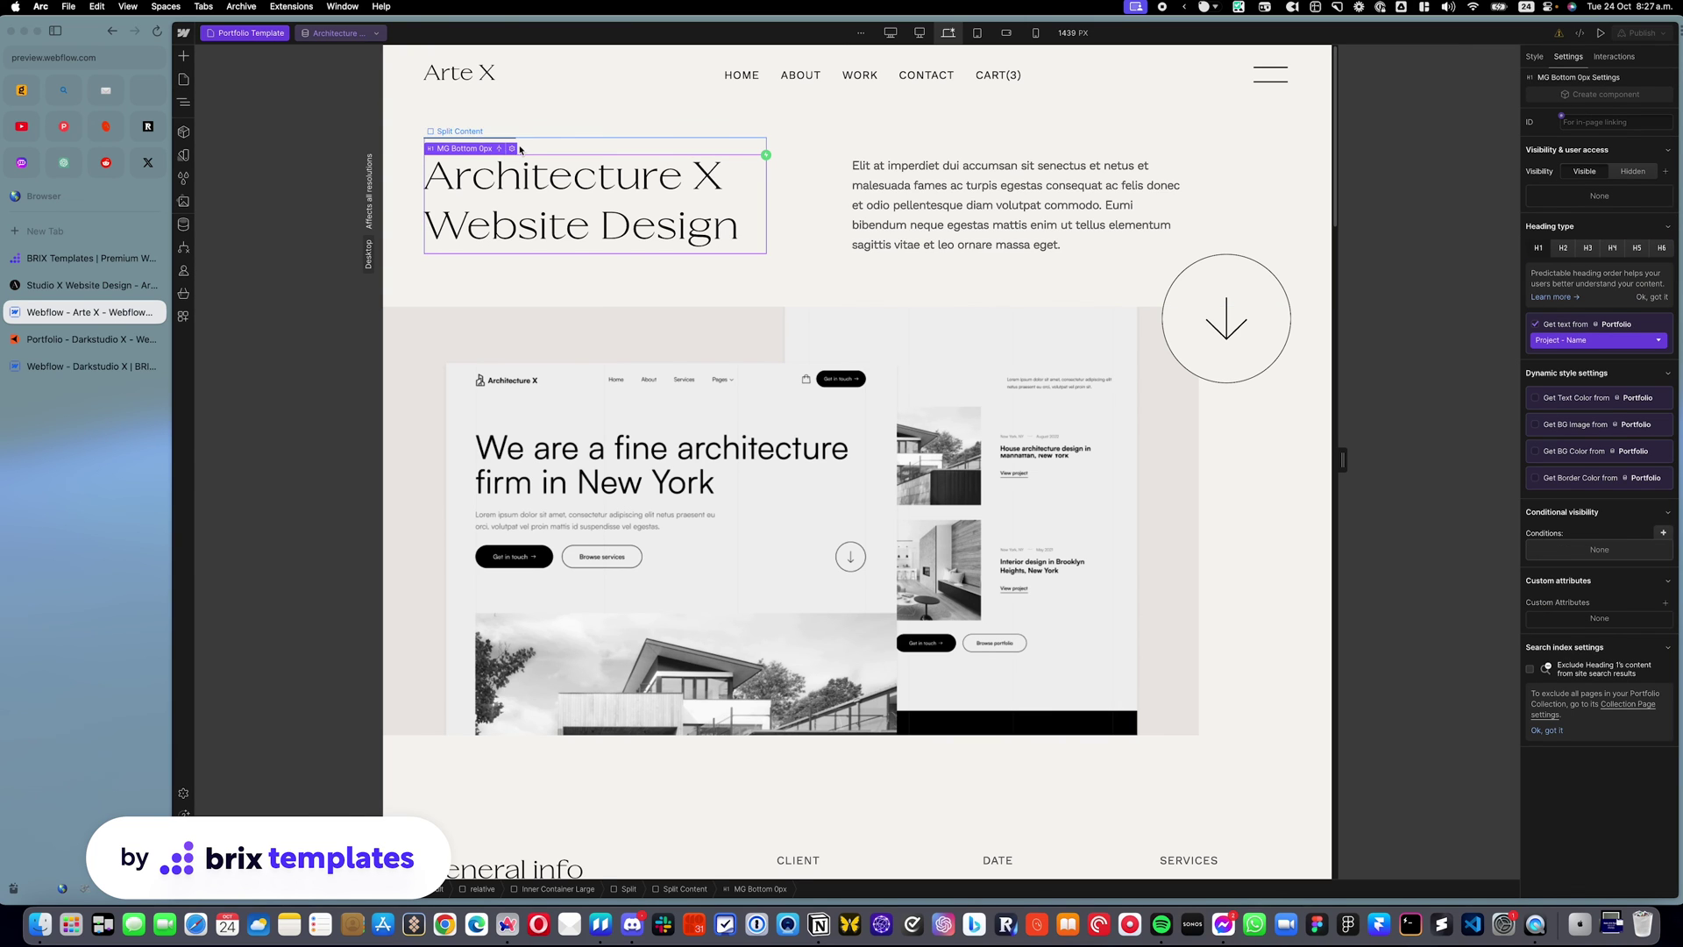
{"action": "left_click", "coordinate": [513, 148]}
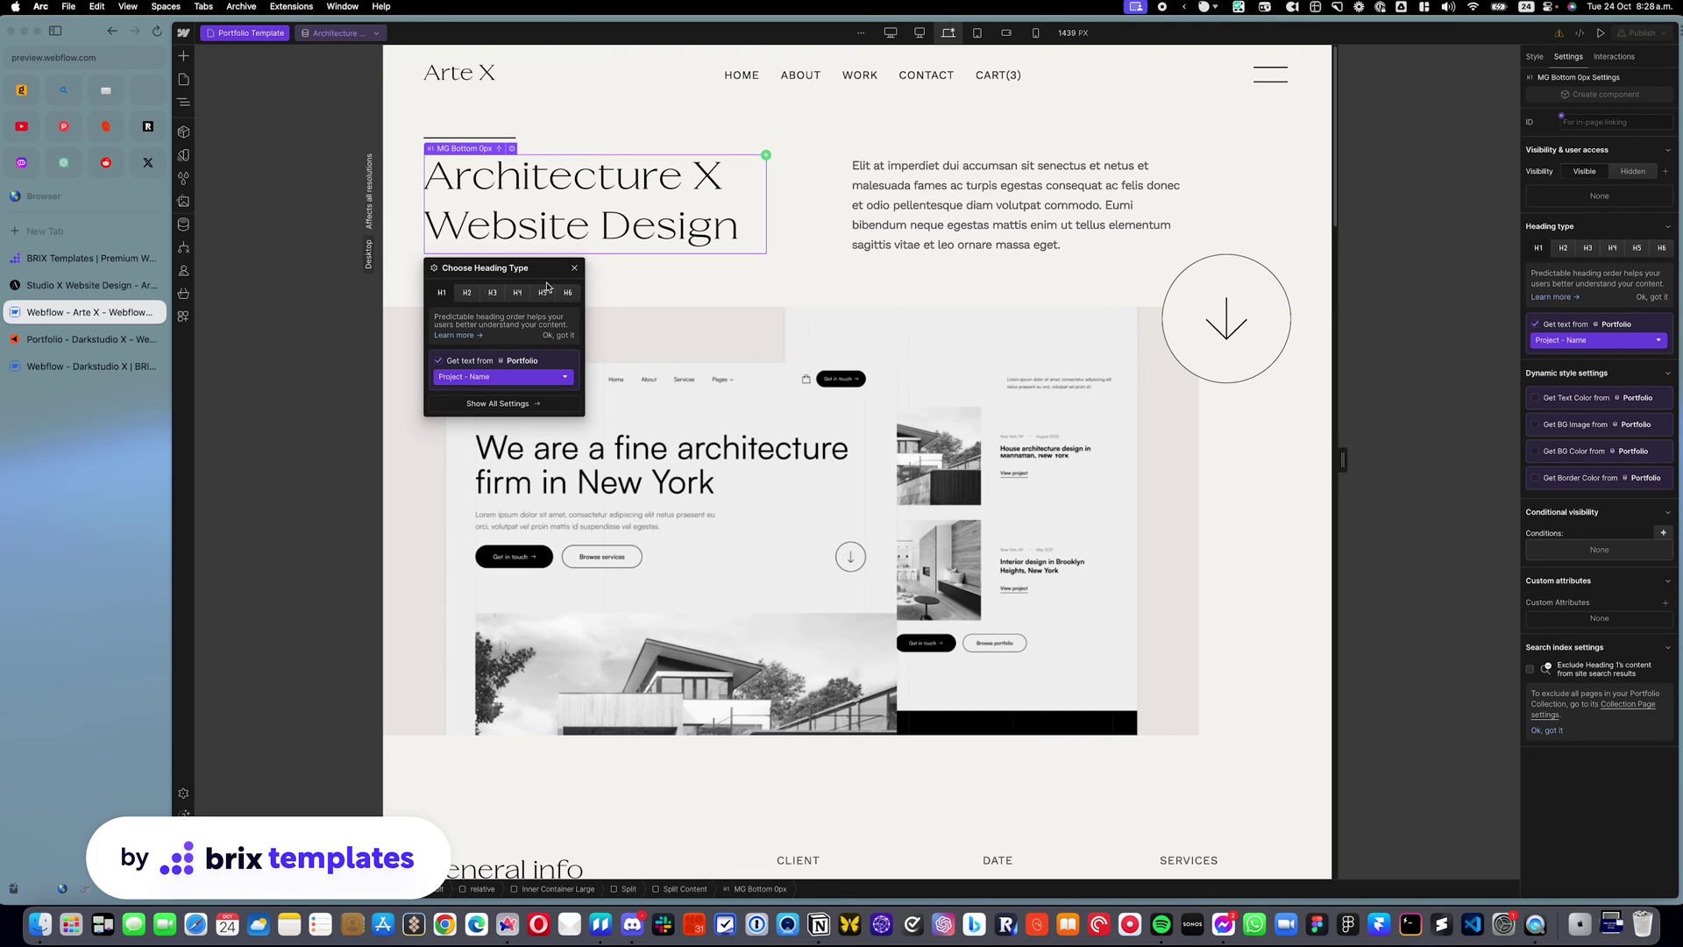
{"action": "left_click", "coordinate": [269, 285]}
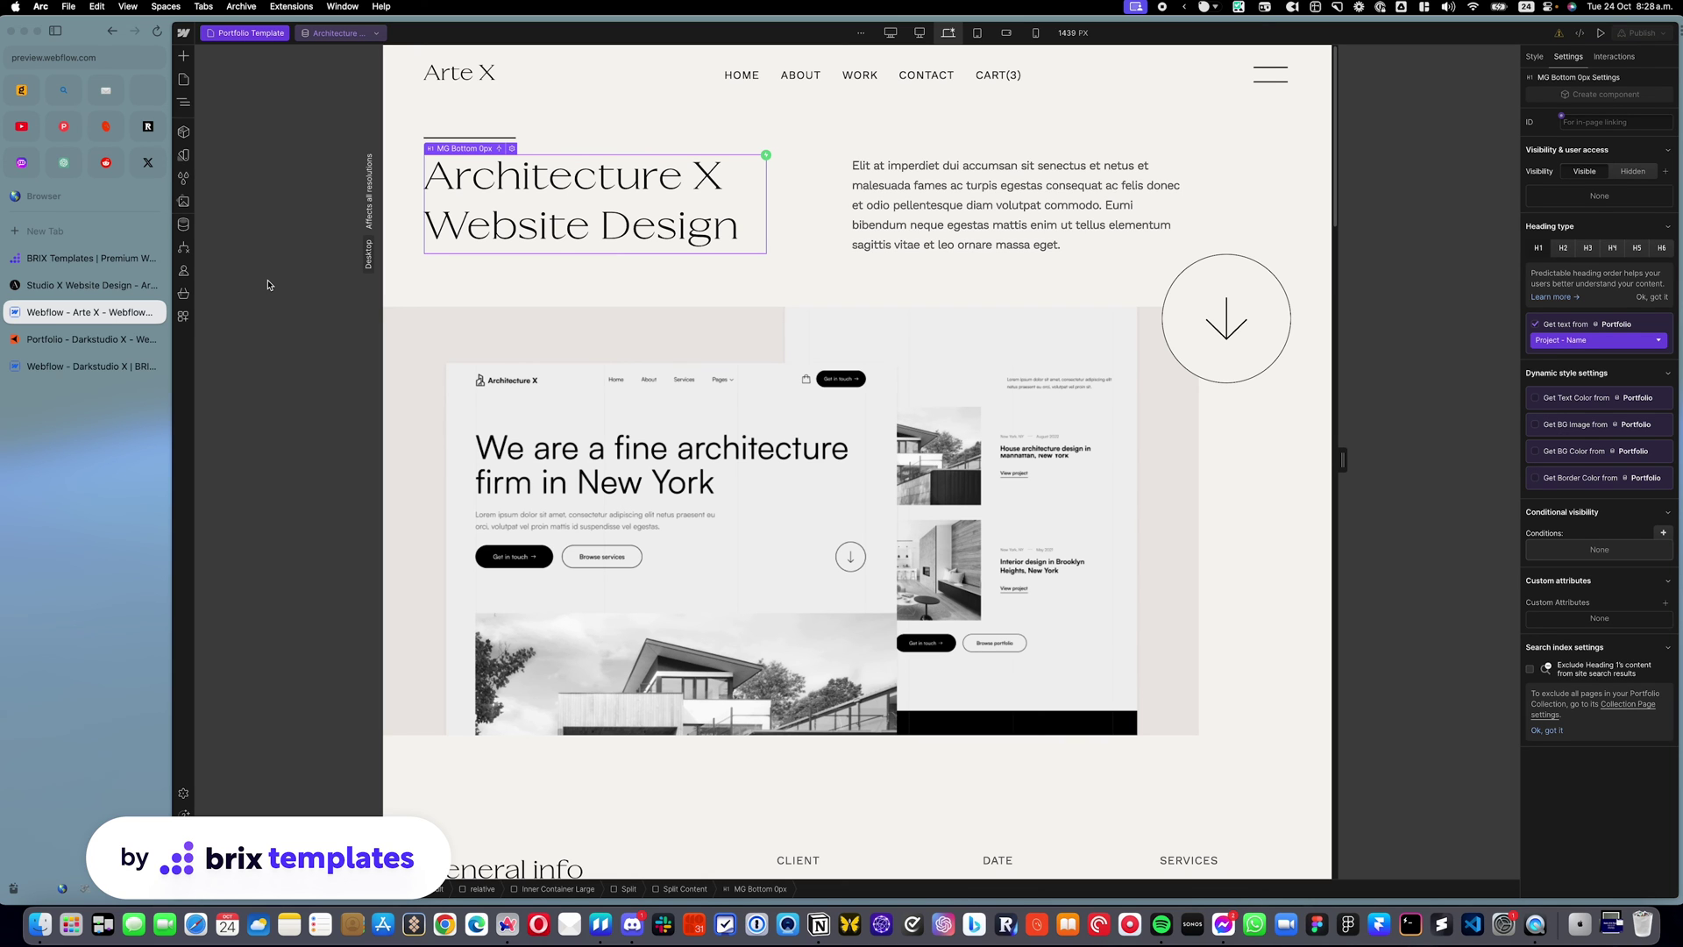
{"action": "key", "text": "ctrl+Tab"}
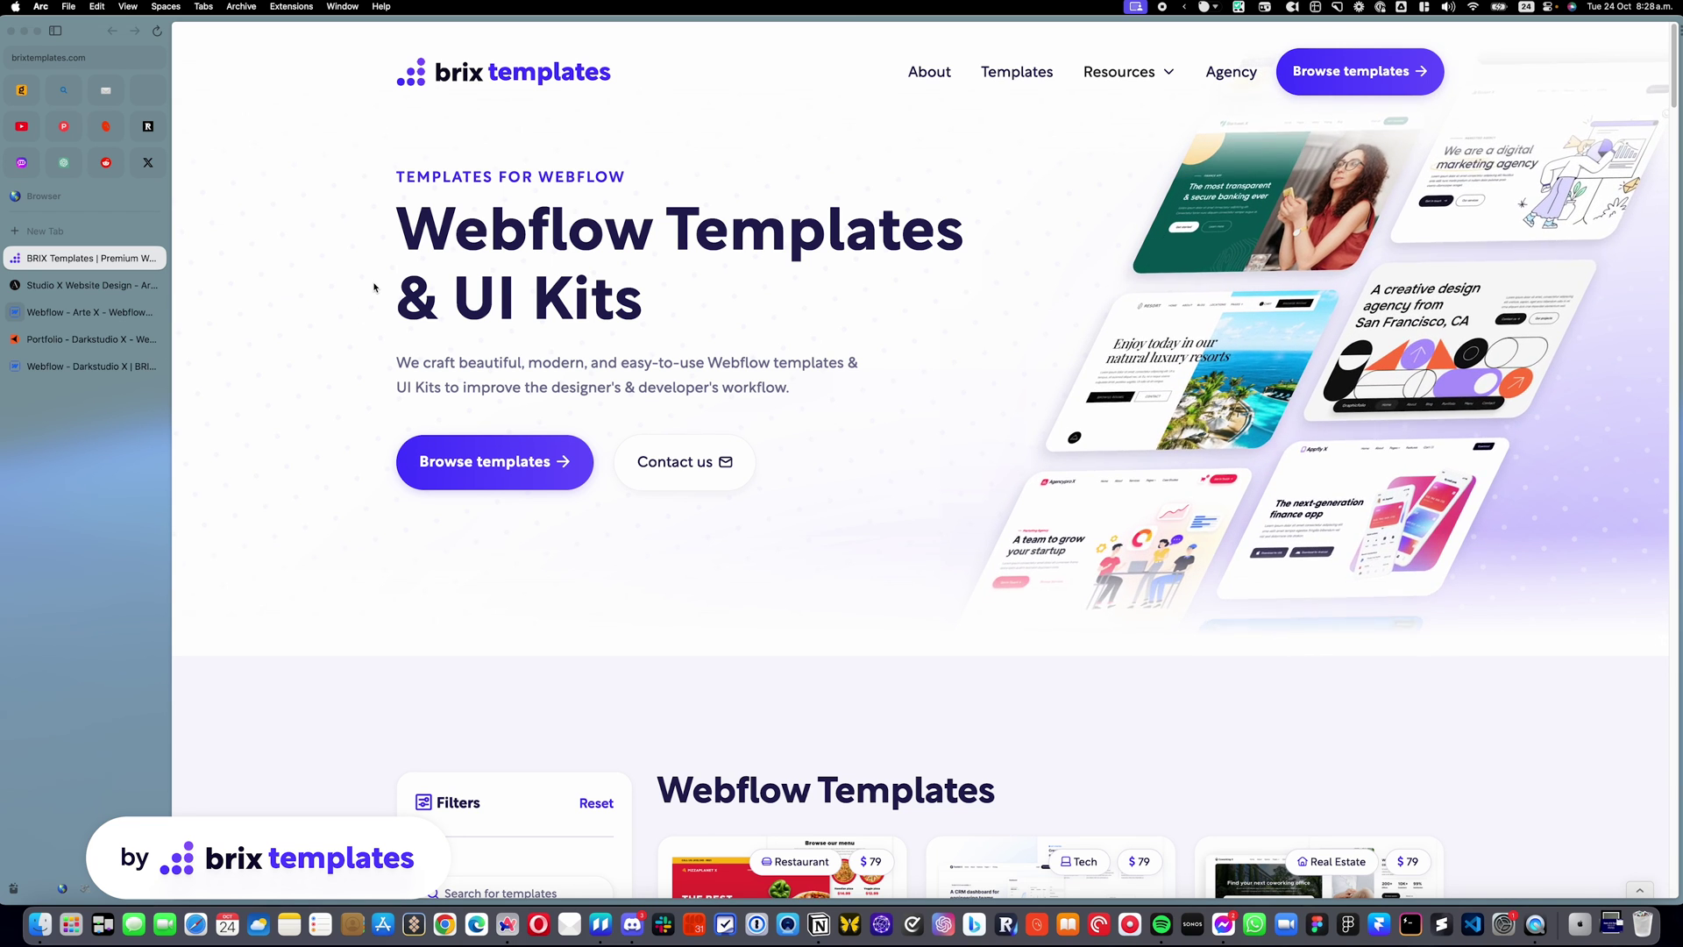
From the Darkstudio X portfolio tab, open the Editorial Design for Haus project card.
{"action": "left_click", "coordinate": [85, 290]}
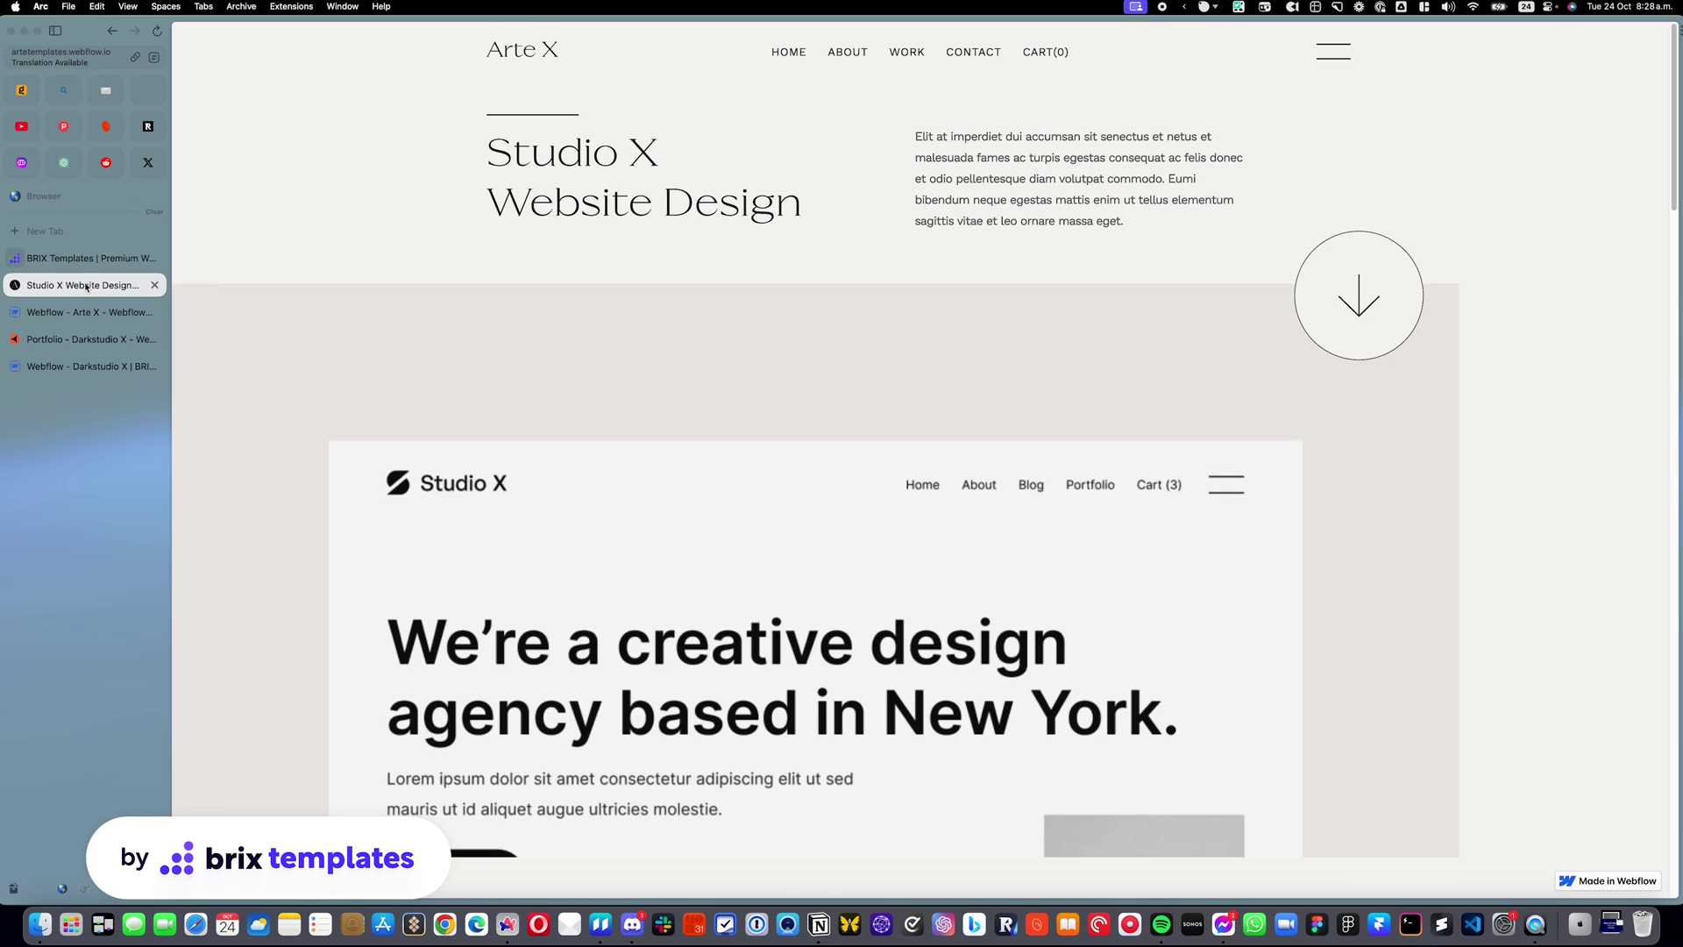
{"action": "left_click", "coordinate": [88, 340]}
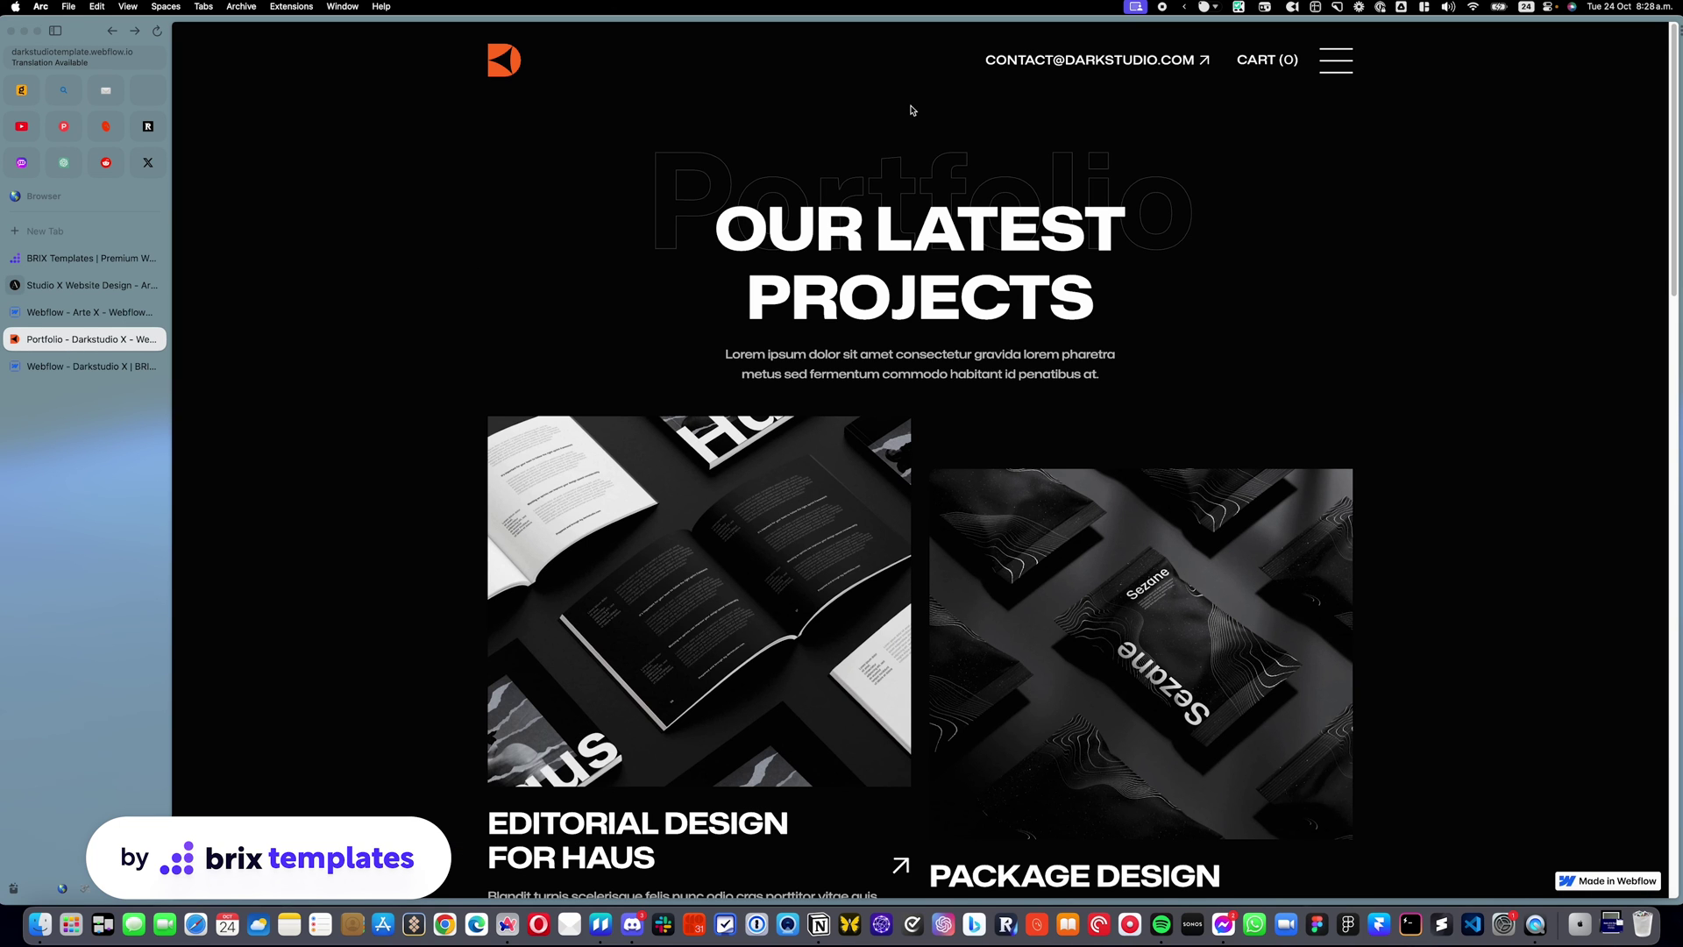
{"action": "left_click", "coordinate": [814, 484]}
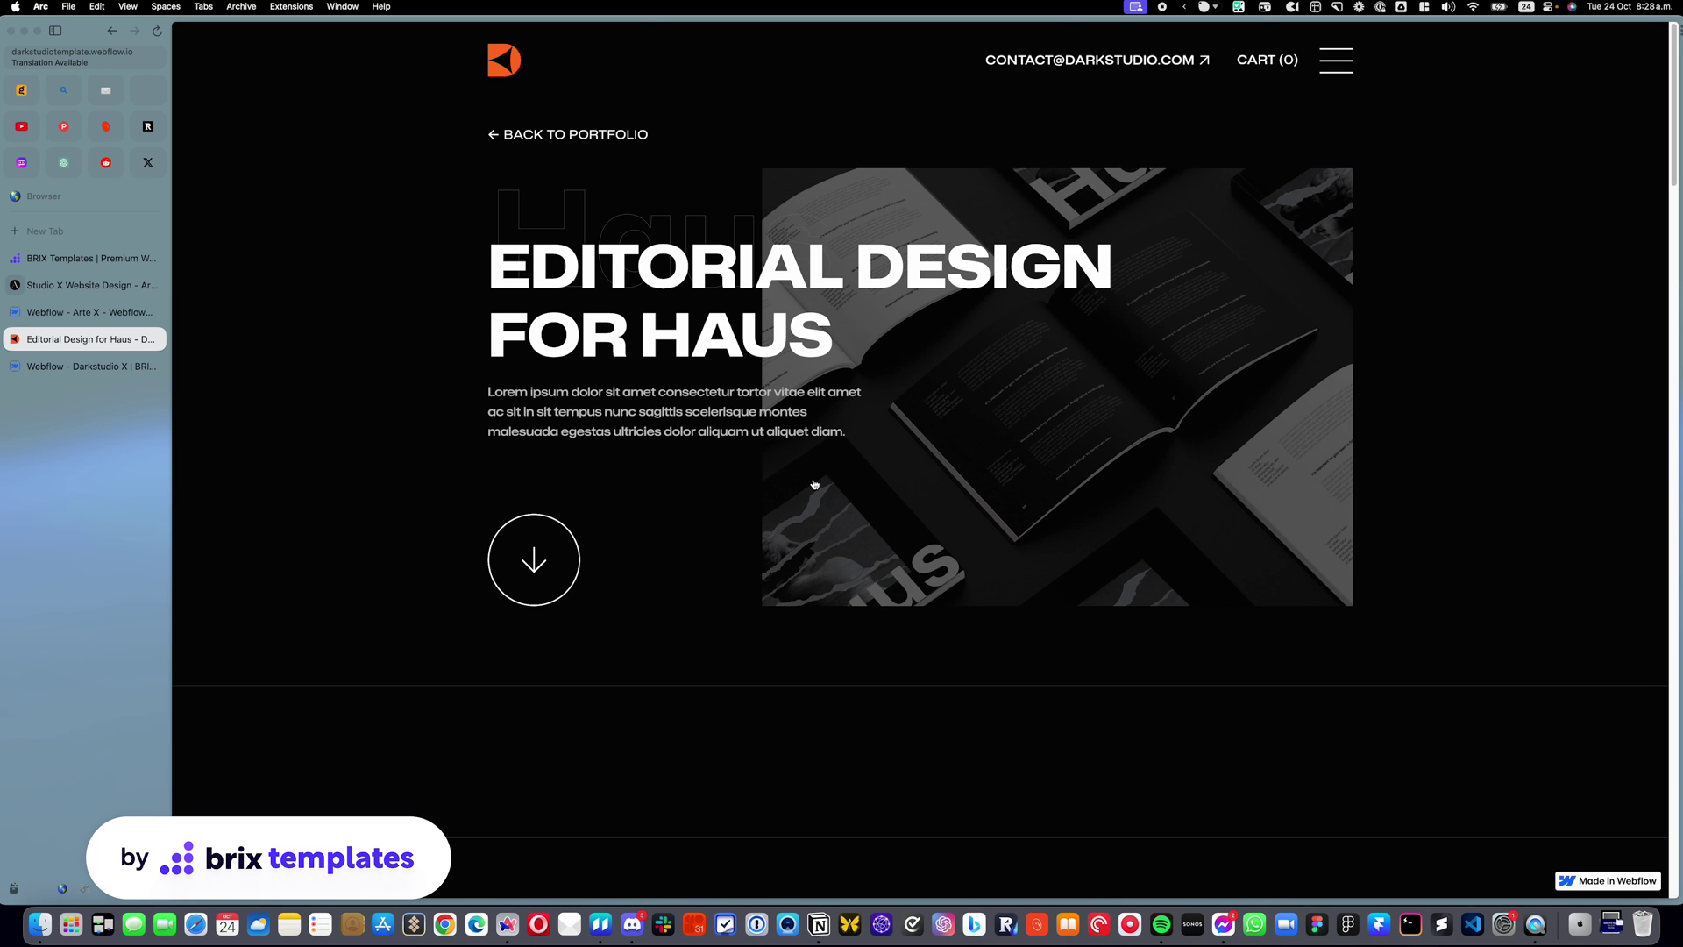
Return to the BRIX Templates homepage and view its agency contact section.
{"action": "left_click", "coordinate": [85, 256]}
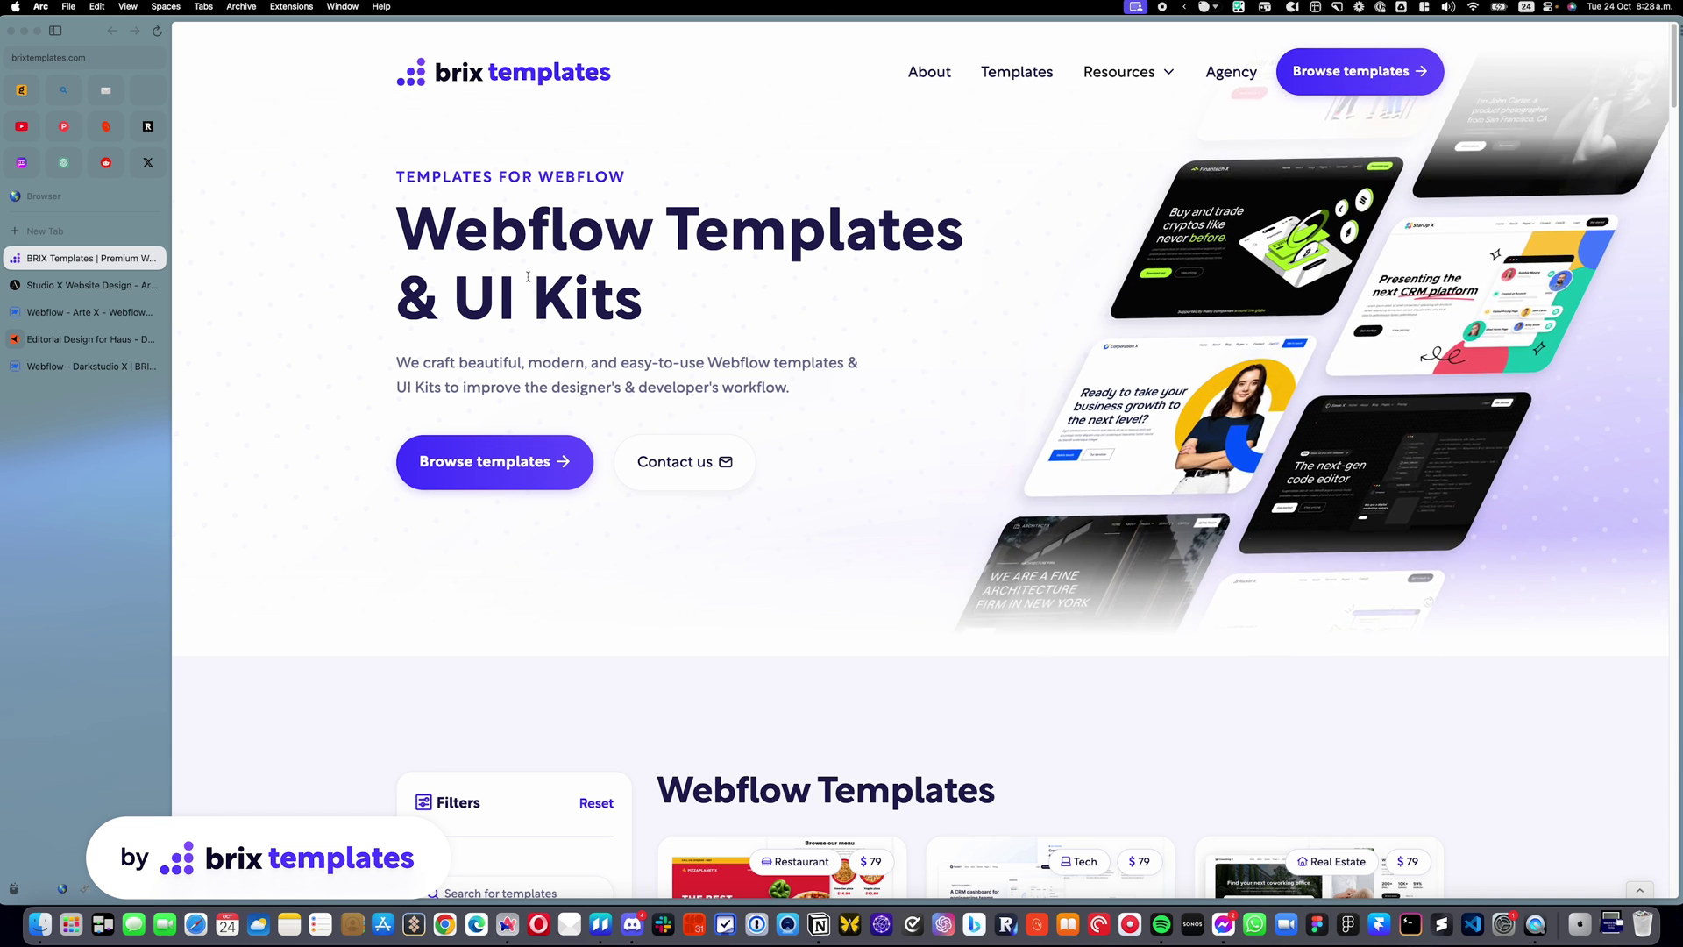
{"action": "left_click", "coordinate": [699, 478]}
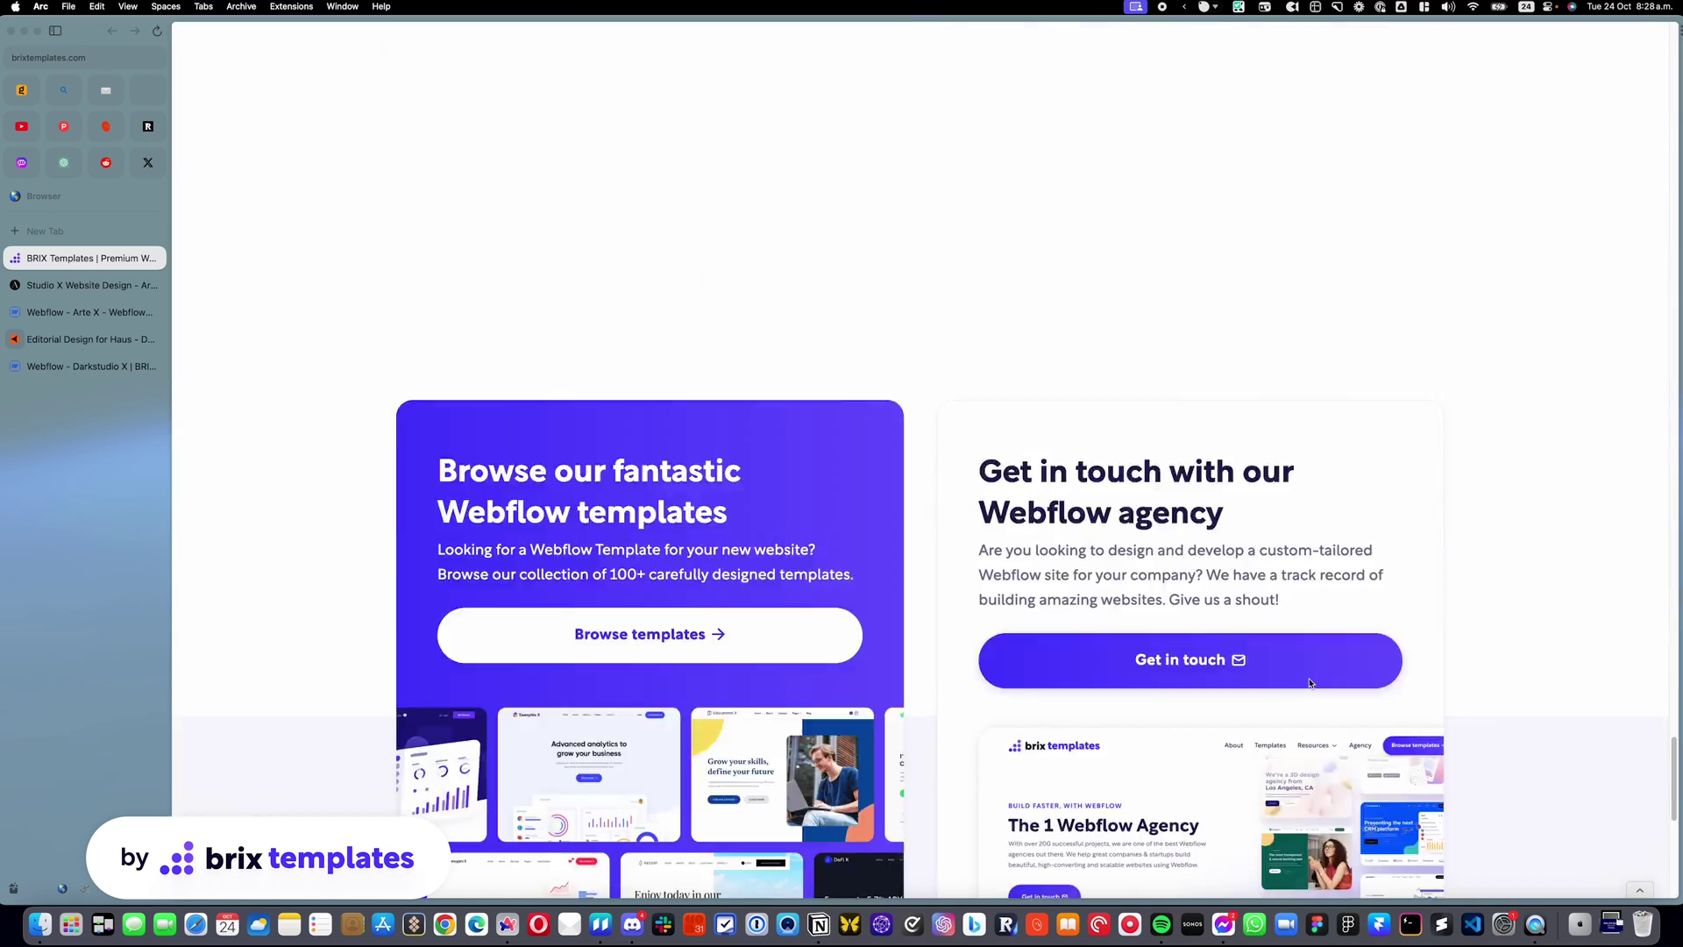
{"action": "scroll", "coordinate": [1311, 683], "scroll_direction": "up", "scroll_amount": 20}
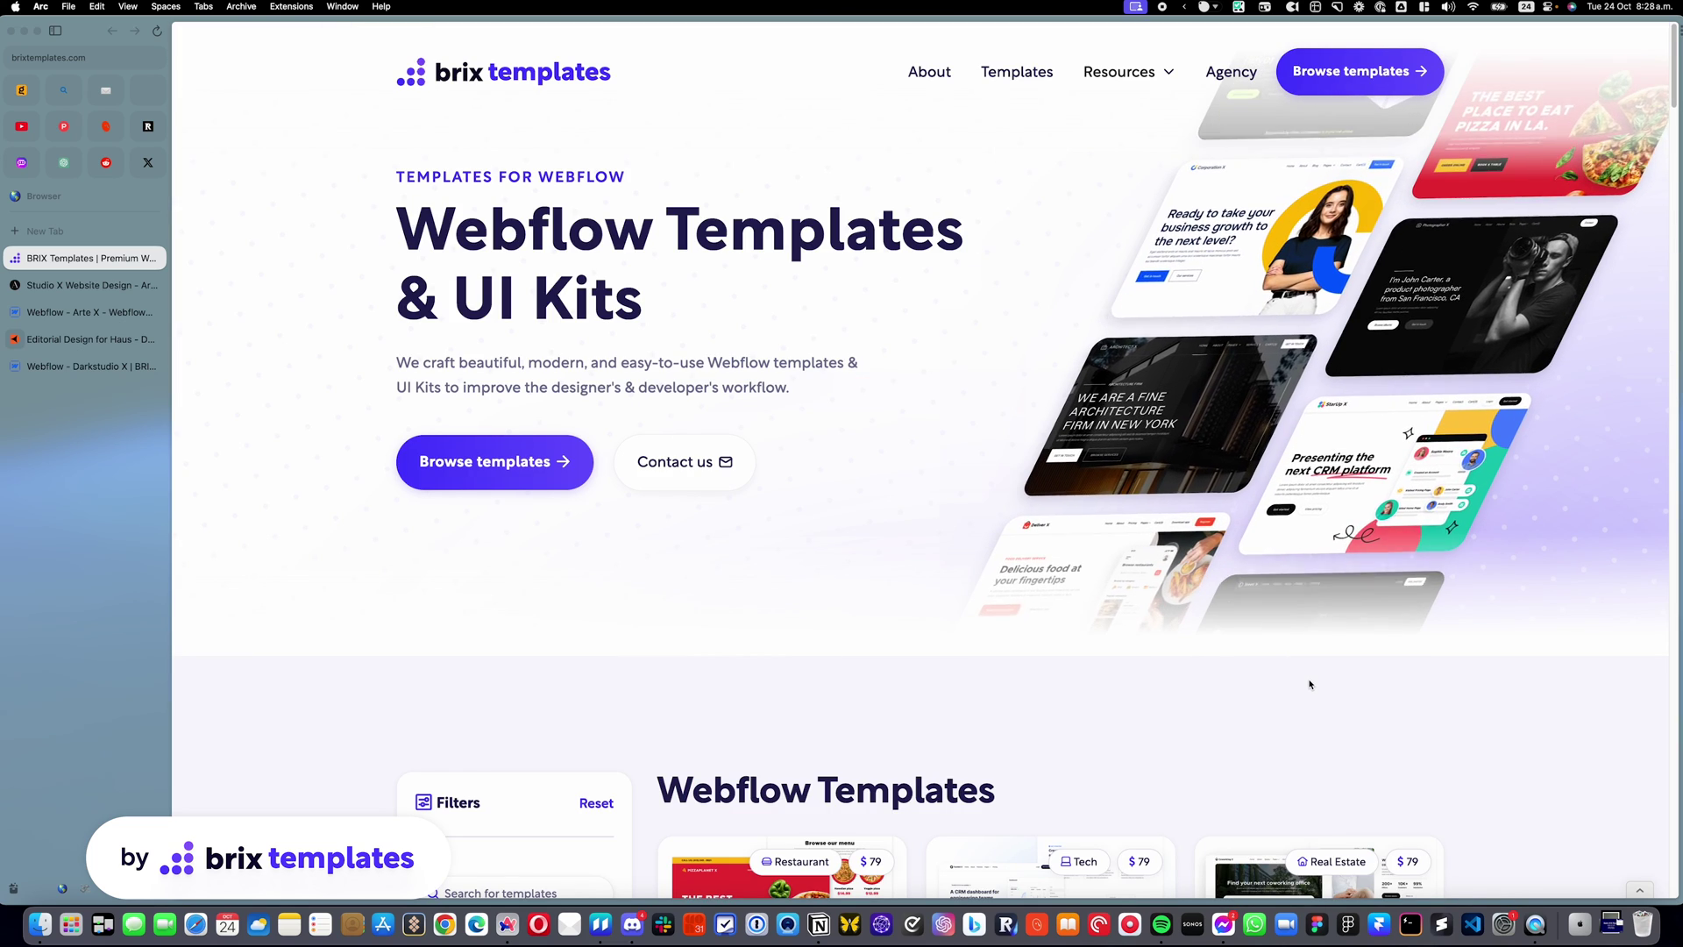